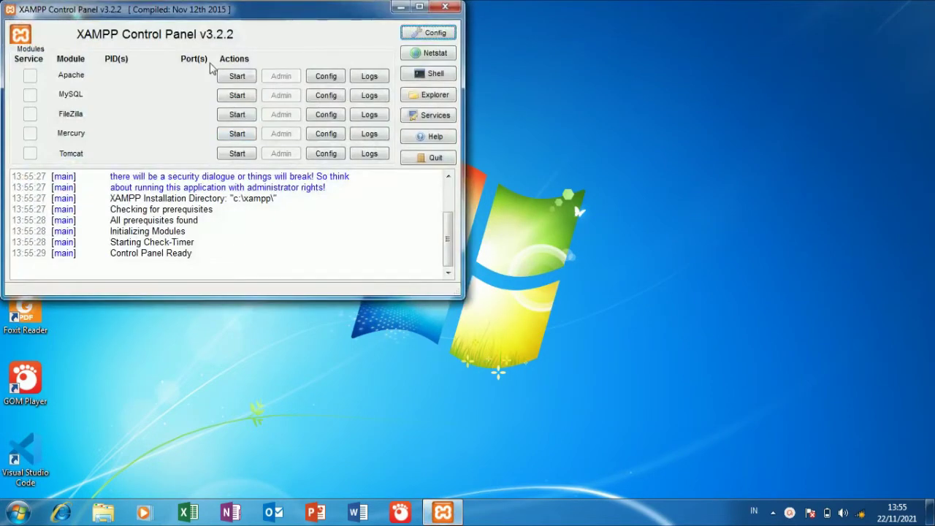
- Start the Apache and MySQL modules in XAMPP and launch Visual Studio Code
left_click(237, 76)
left_click(236, 95)
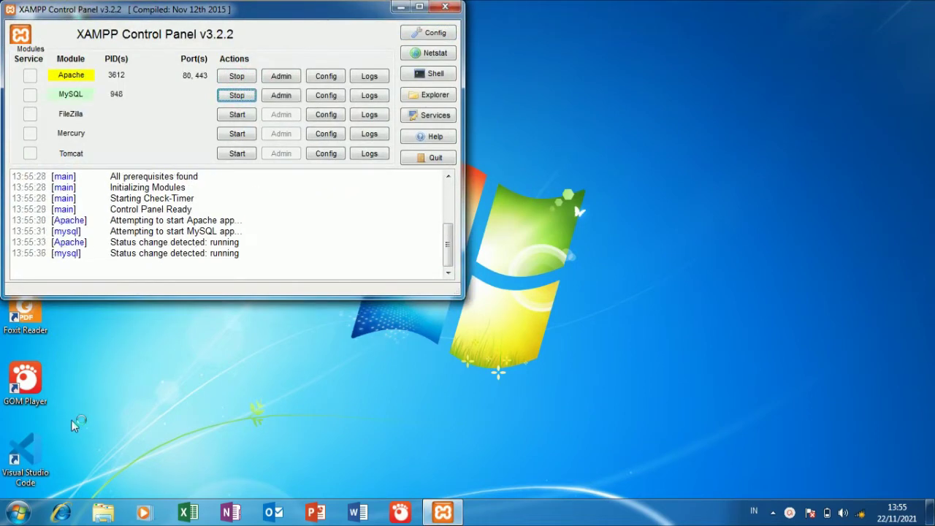
double_click(26, 458)
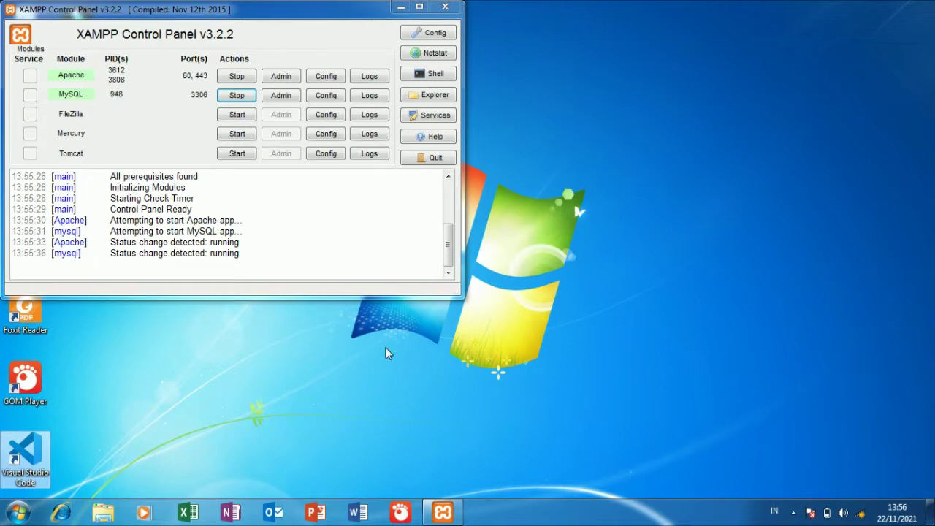
- Launch the Chrome browser and load localhost/phpmyadmin
left_click(18, 511)
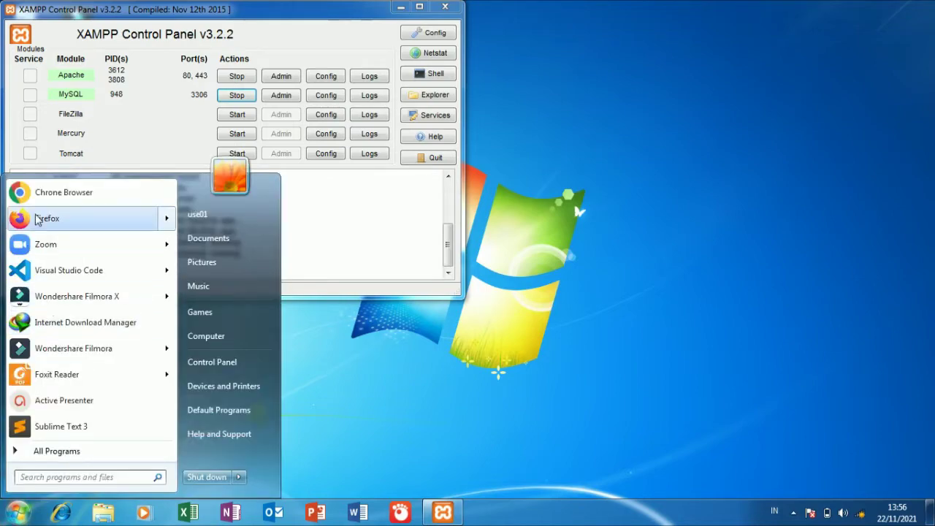
left_click(54, 195)
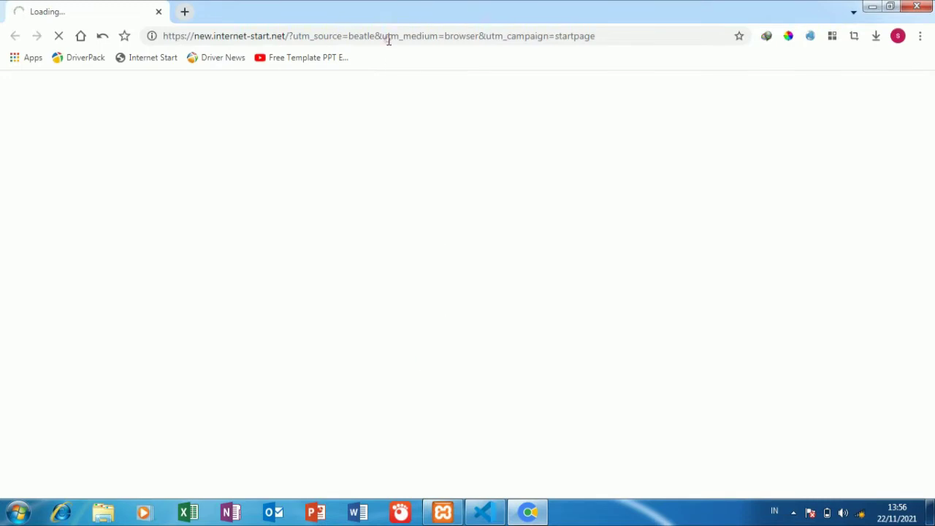
left_click(389, 40)
type("localhost/phpmyadmin")
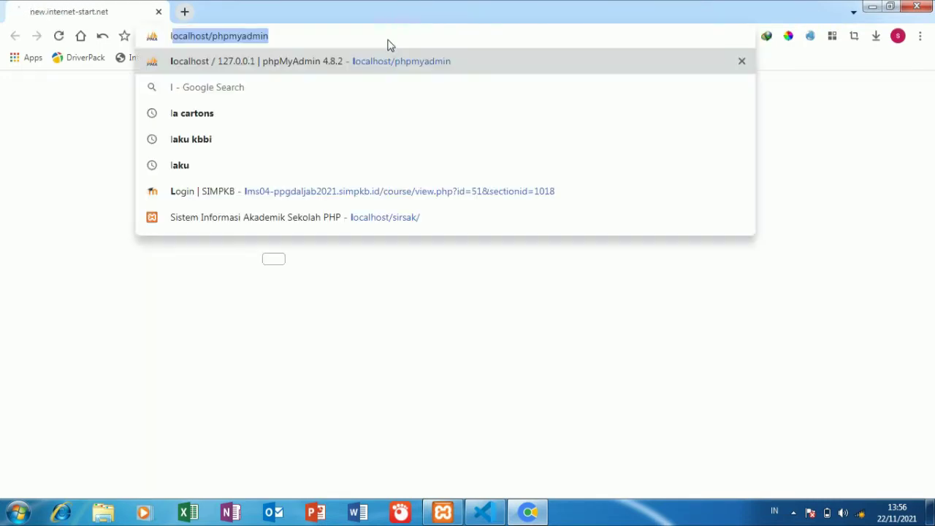
key("Return")
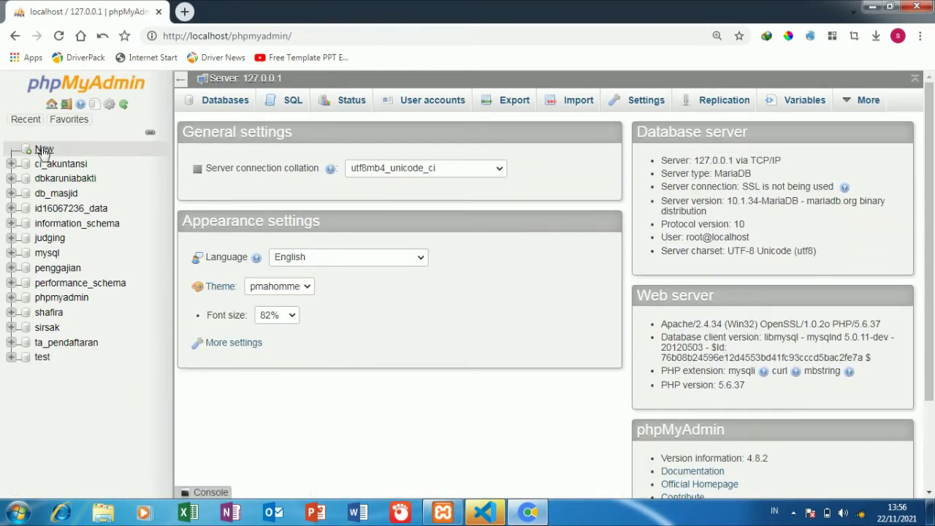
- Open the form for creating a new database and set its collation to the blank "Collation" entry
left_click(43, 150)
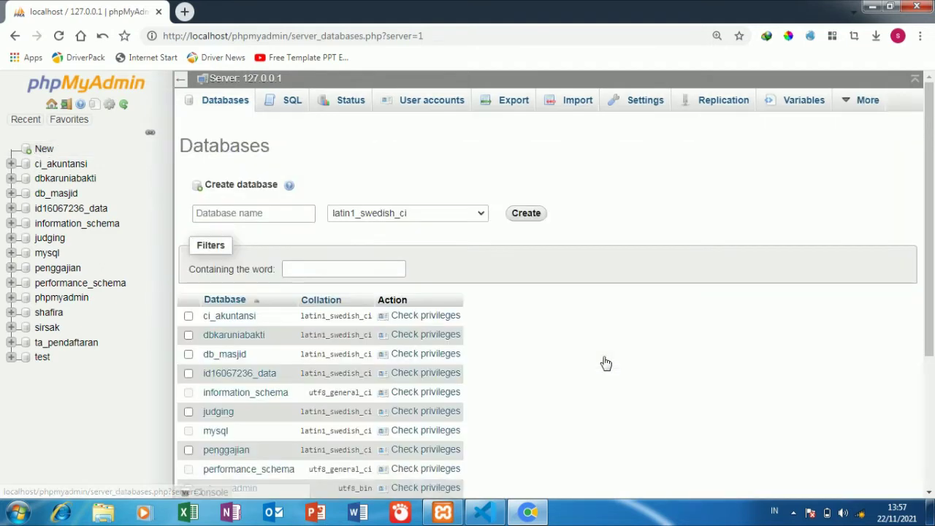
left_click(458, 213)
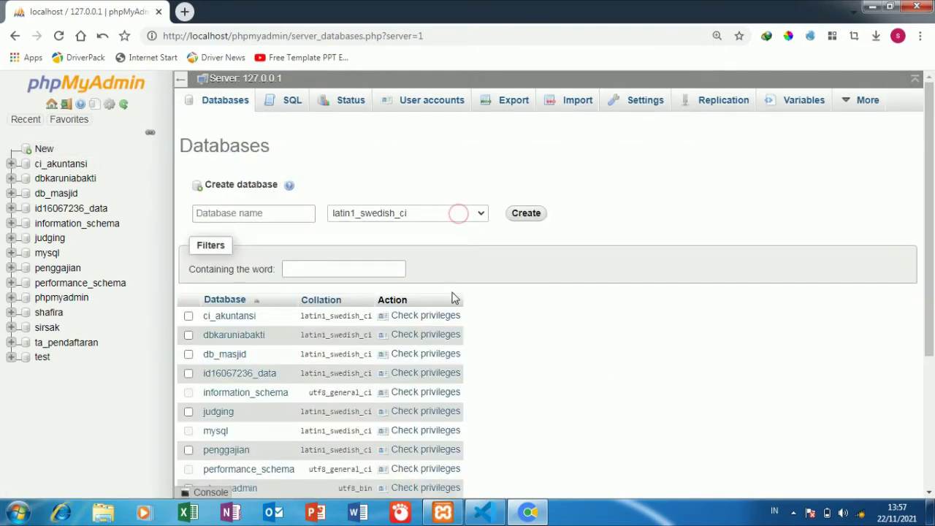
scroll(455, 296, "up", 15)
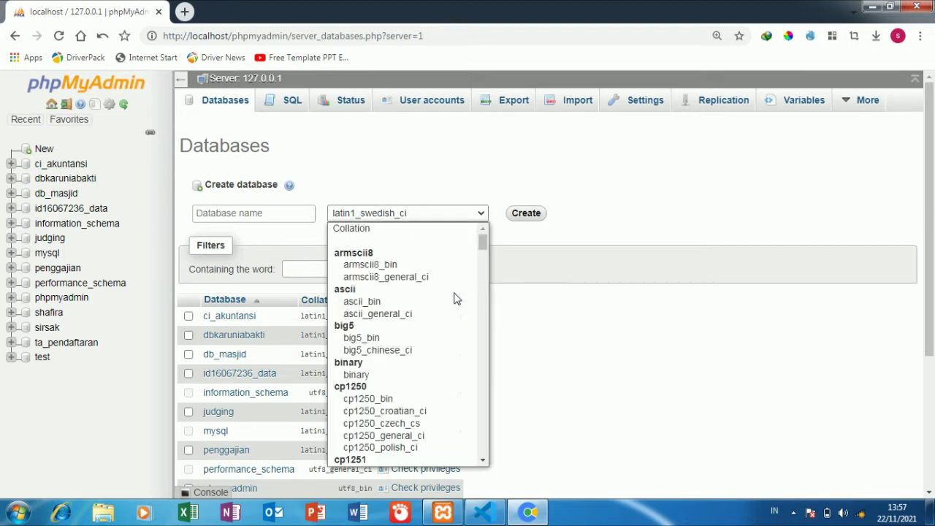
left_click(439, 230)
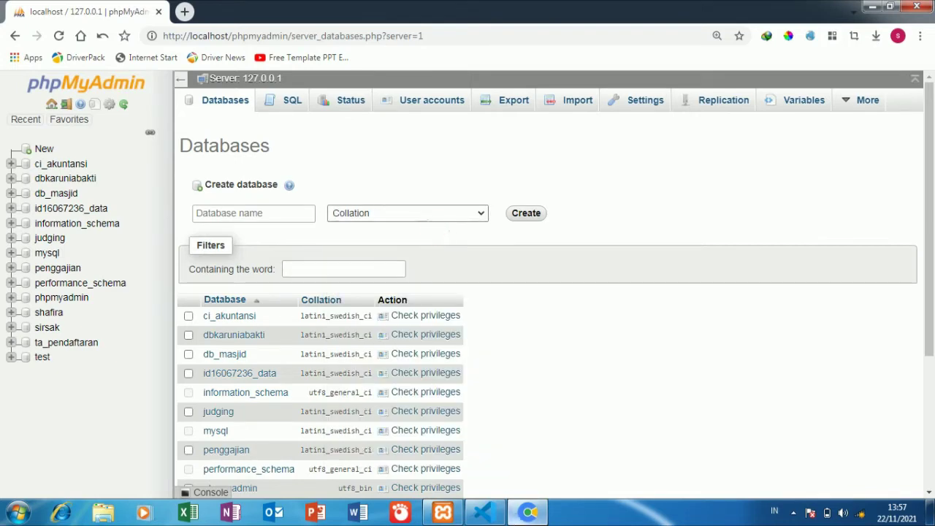
- Switch to Visual Studio Code and open the perpusweb folder from C:\xampp\htdocs
left_click(485, 511)
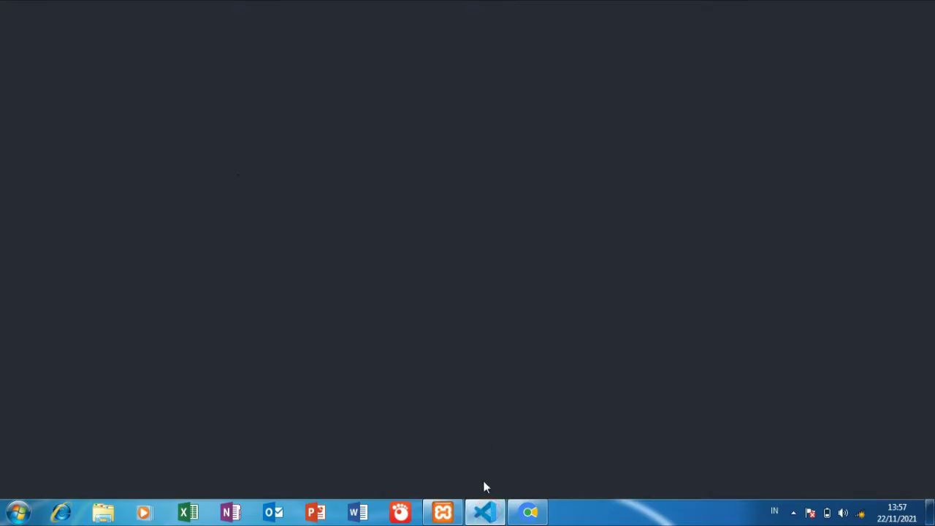
left_click(482, 512)
left_click(482, 512)
mouse_move(484, 510)
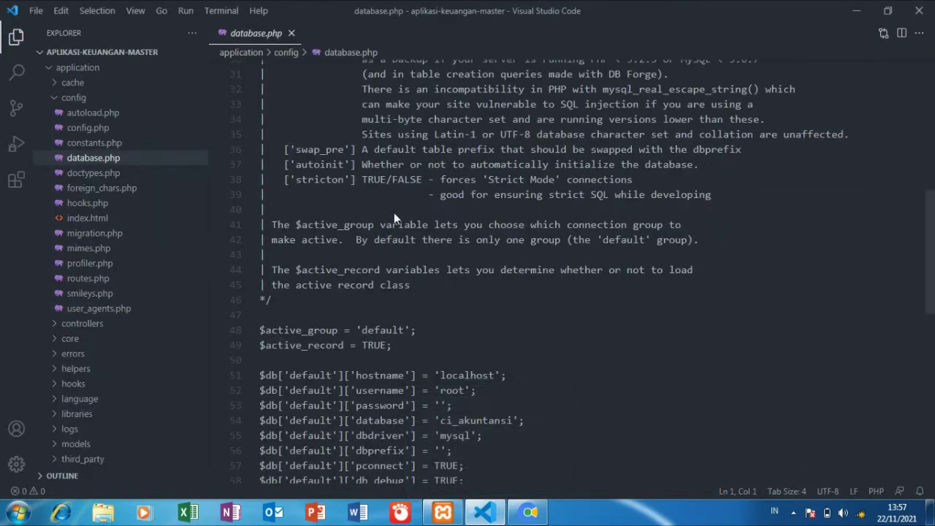
left_click(393, 212)
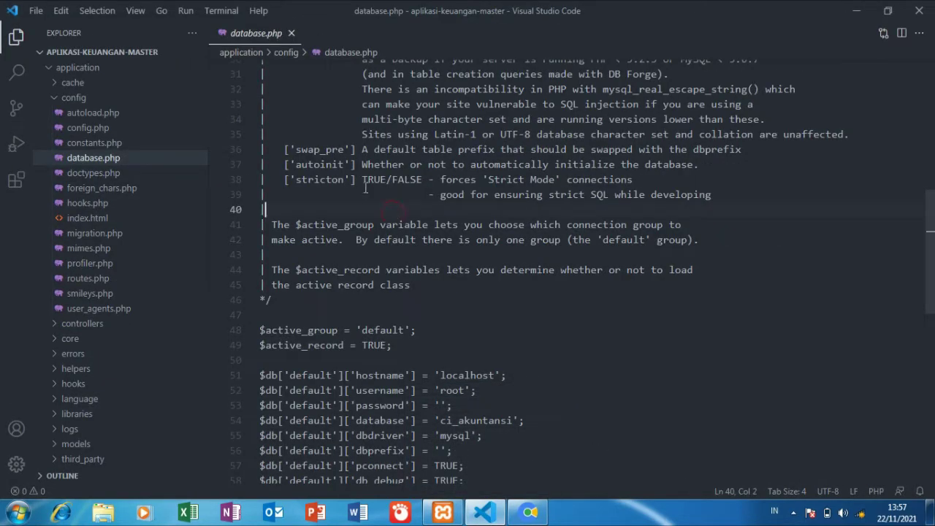
left_click(37, 12)
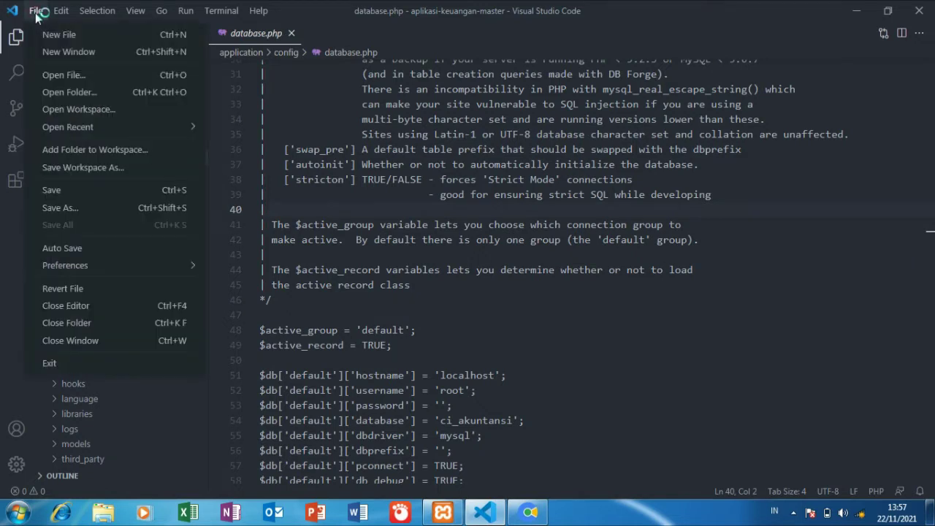
left_click(87, 94)
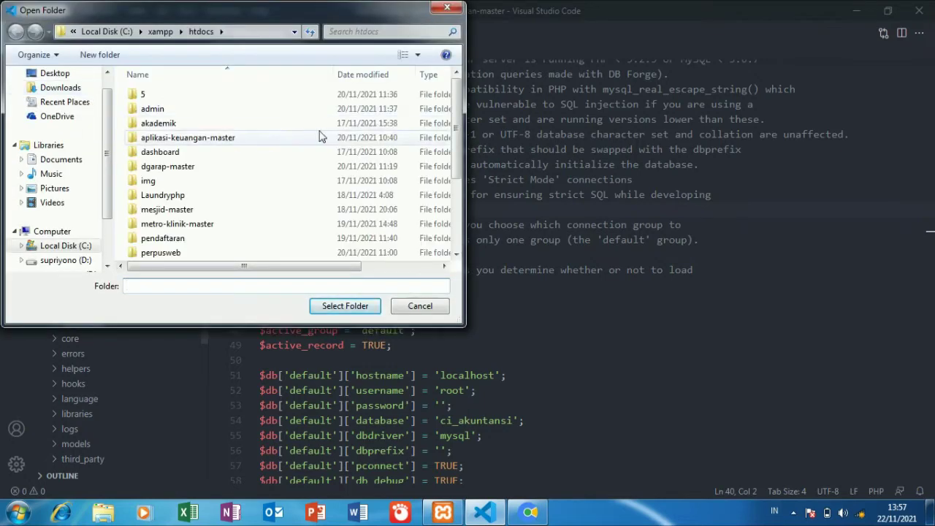
left_click_drag(458, 120, 458, 190)
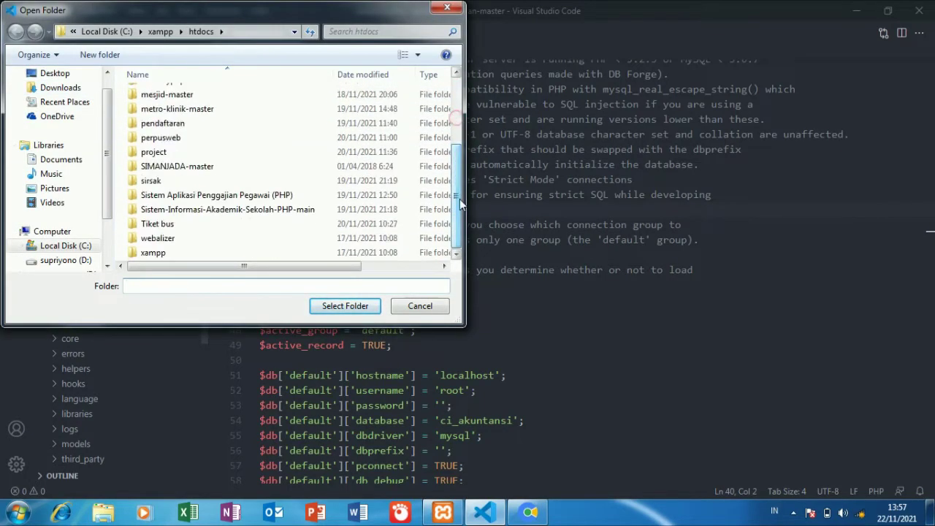
left_click(267, 137)
left_click(325, 308)
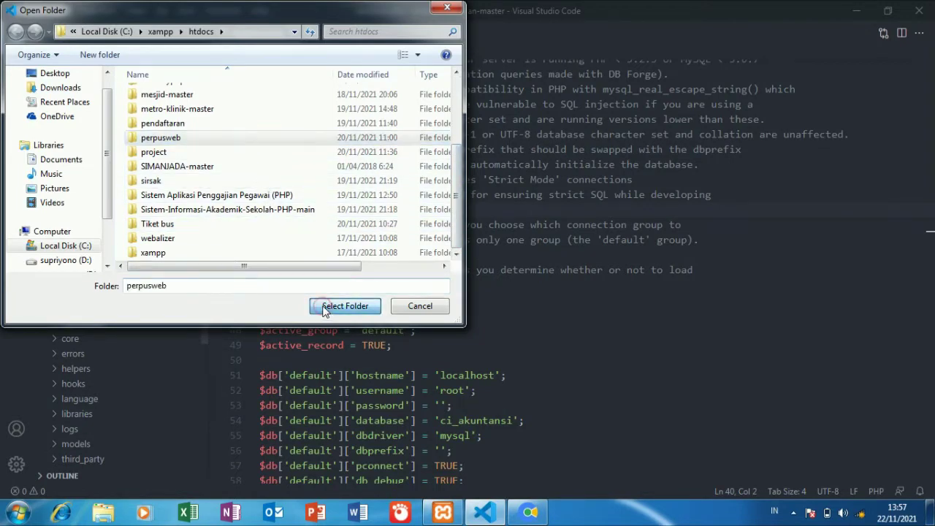
left_click(322, 305)
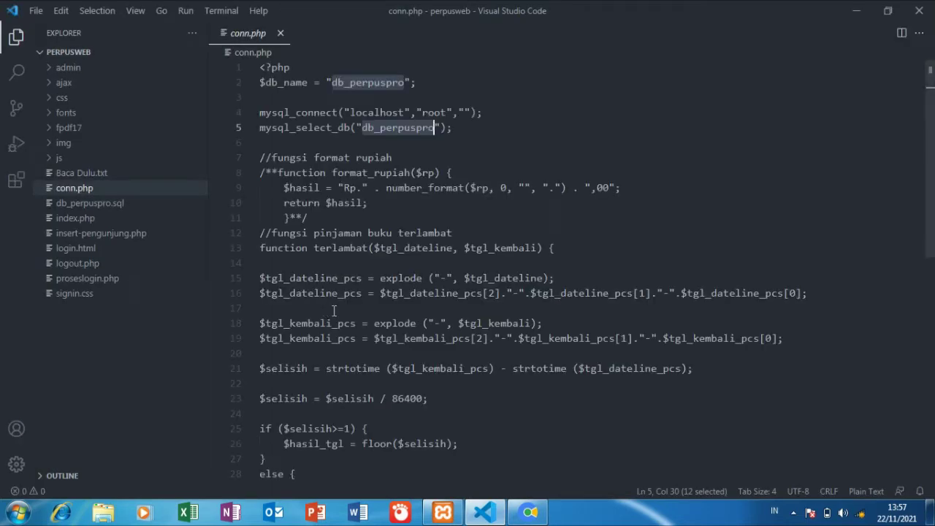
- Check the database name passed to mysql_select_db in conn.php
left_click(411, 231)
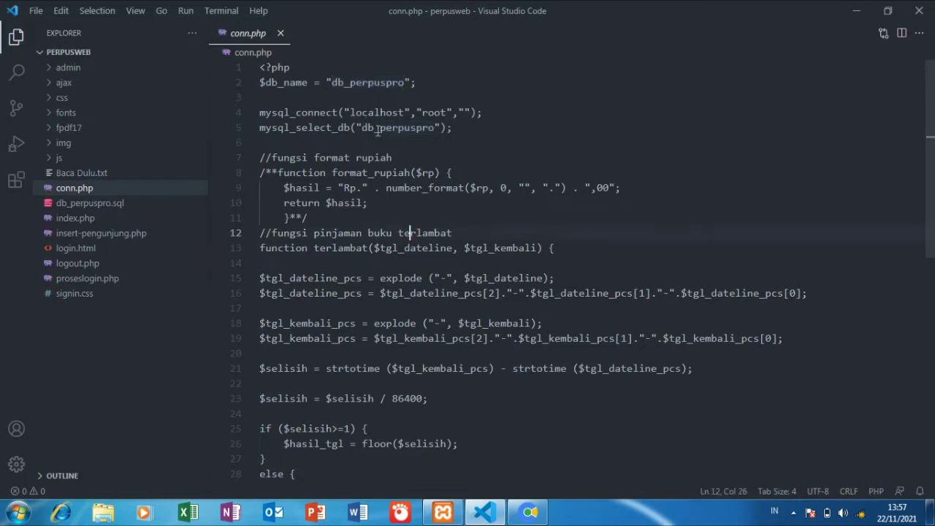
left_click_drag(362, 127, 418, 128)
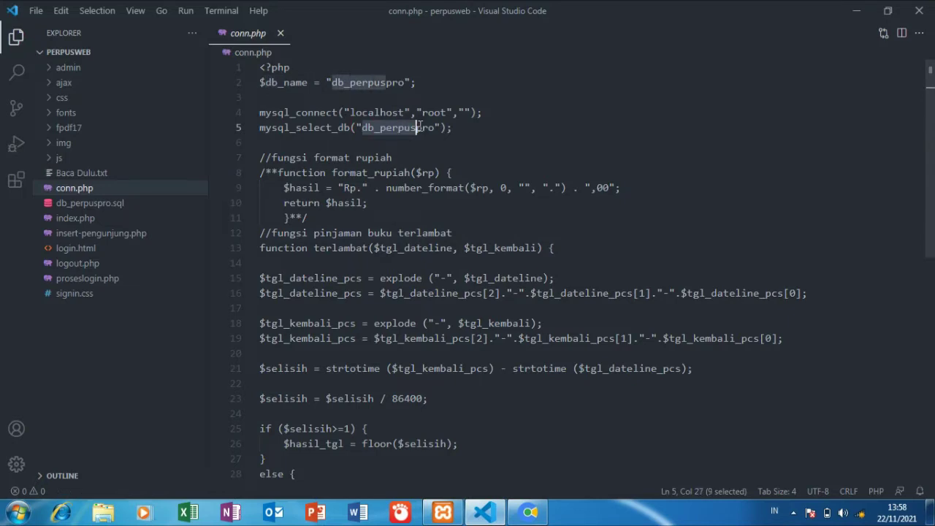
key("Escape")
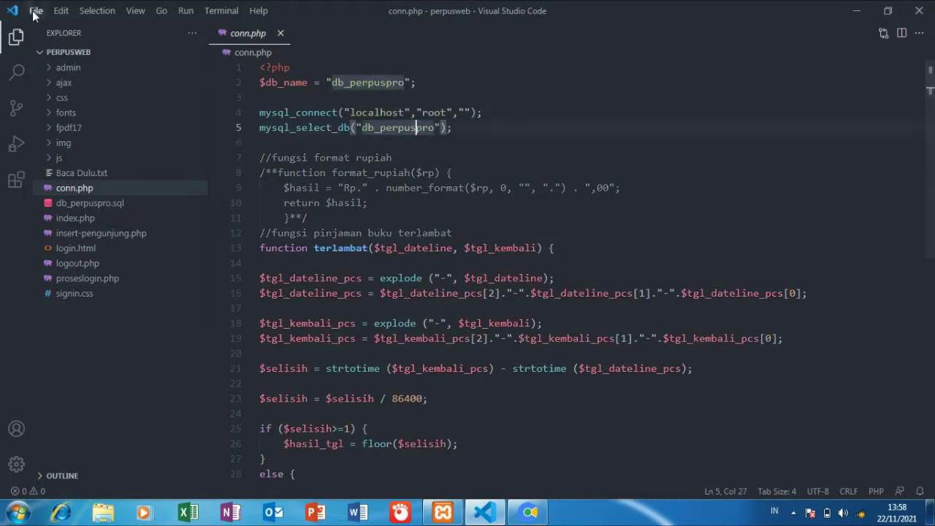
- Copy the name of the perpusweb folder in htdocs from the folder chooser, leaving the chooser without opening anything
left_click(34, 10)
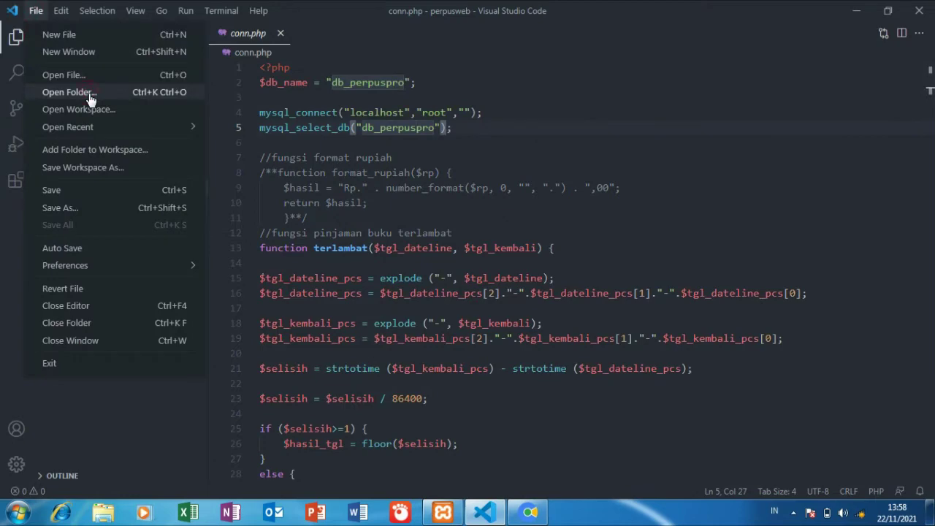
left_click(90, 93)
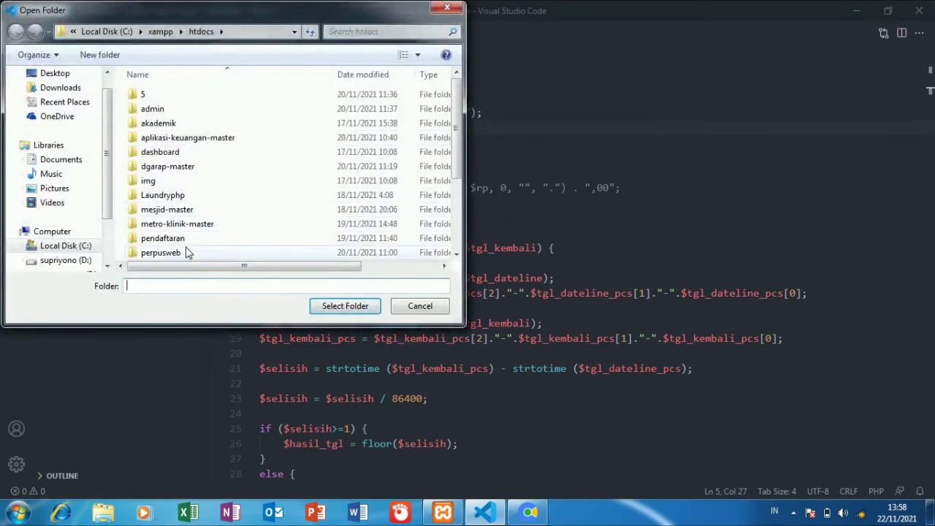
left_click(187, 252)
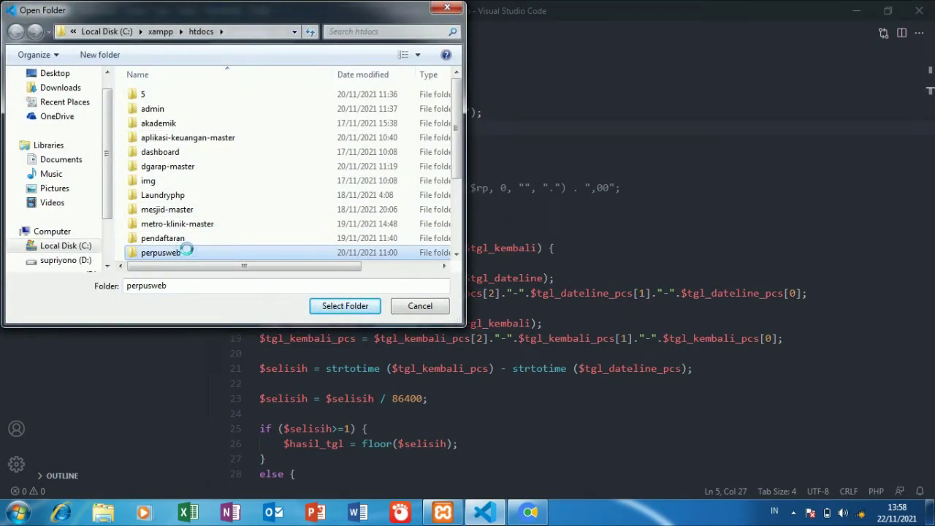
right_click(186, 252)
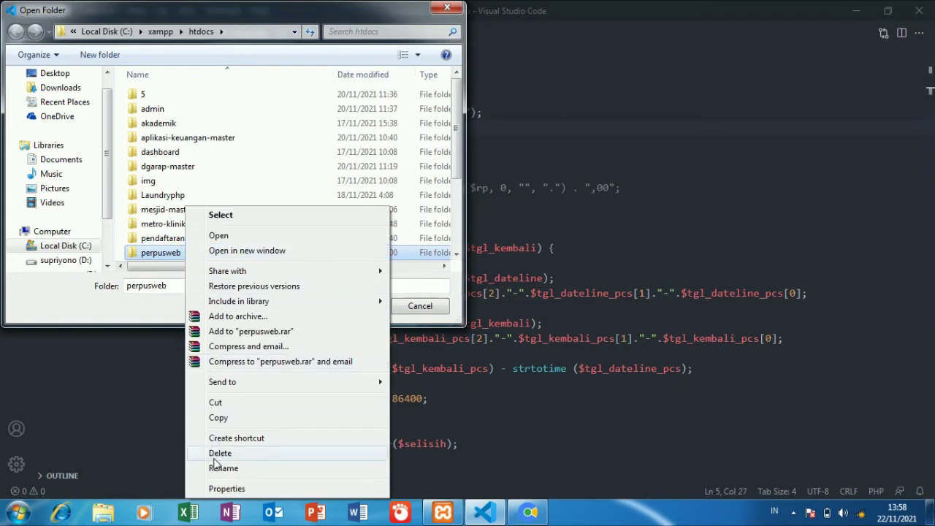
left_click(216, 469)
right_click(184, 254)
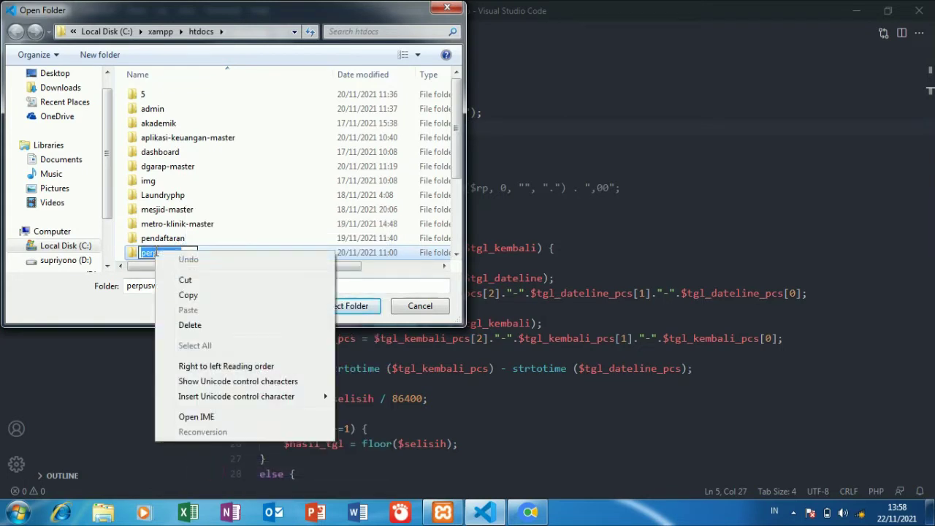
left_click(188, 295)
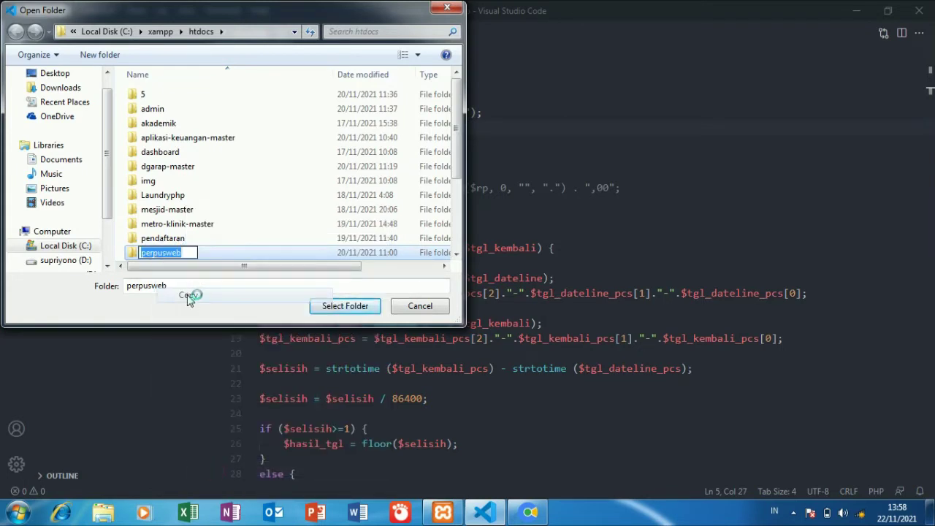
left_click(448, 7)
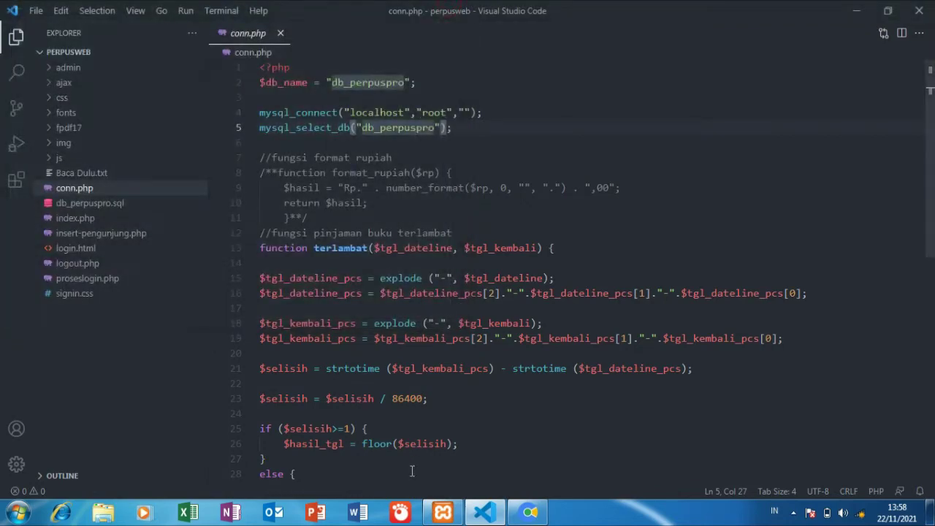
- Switch to the Chrome browser and load localhost/perpusweb in a new tab
left_click(527, 514)
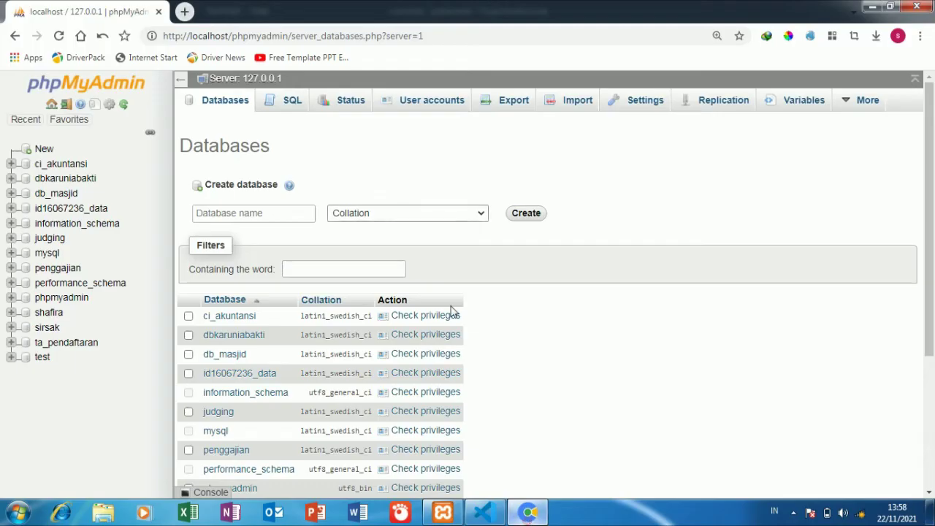
left_click(187, 12)
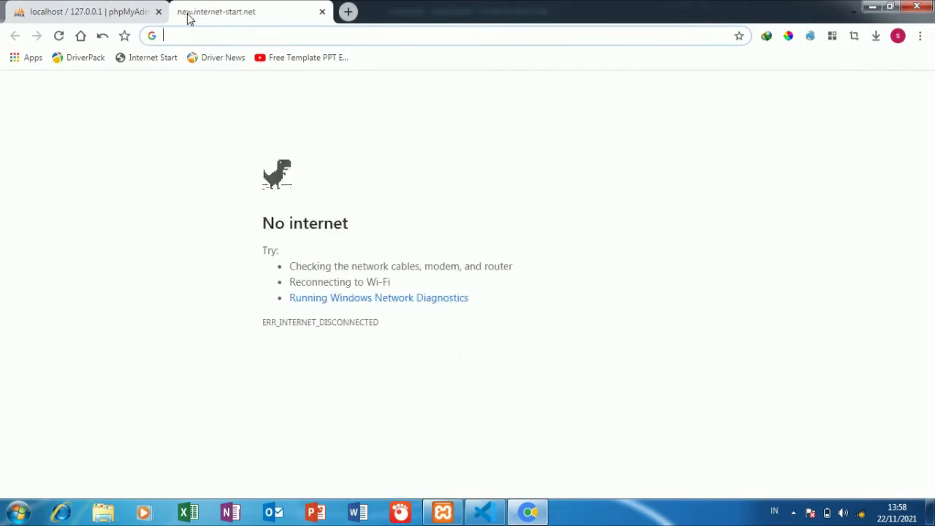
type("localhost/phpmyadmin")
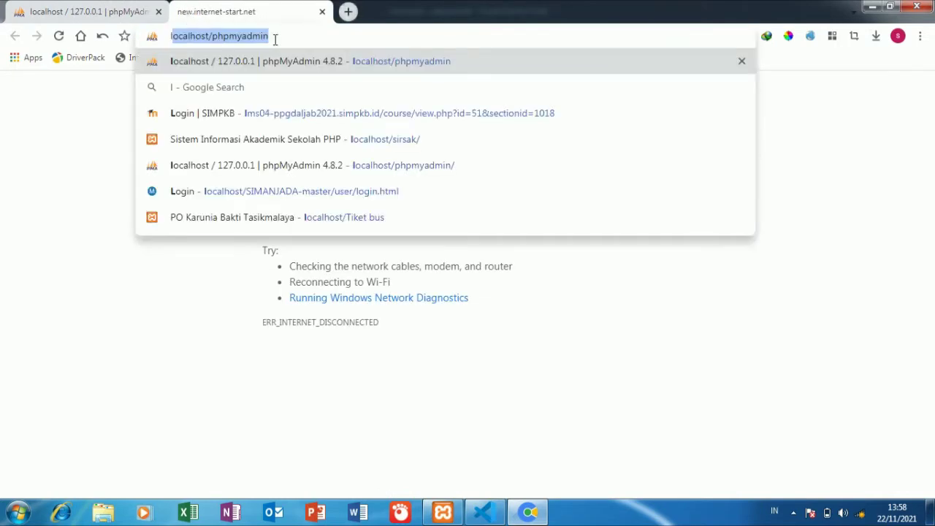
left_click(218, 36)
left_click_drag(214, 37, 324, 35)
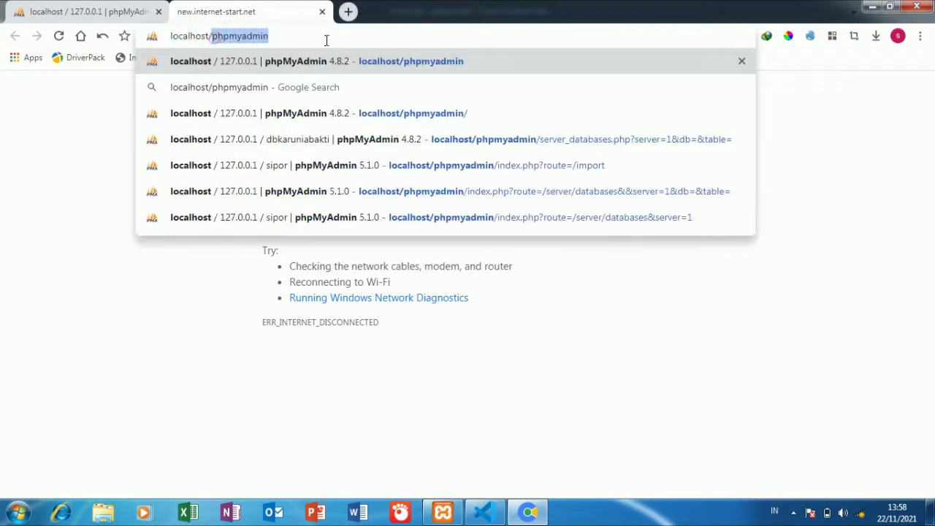
right_click(257, 42)
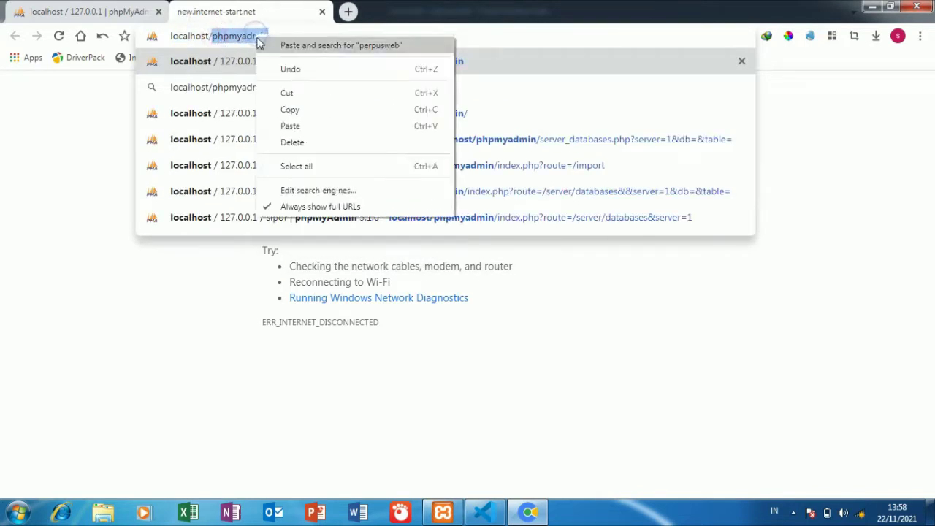
left_click(290, 126)
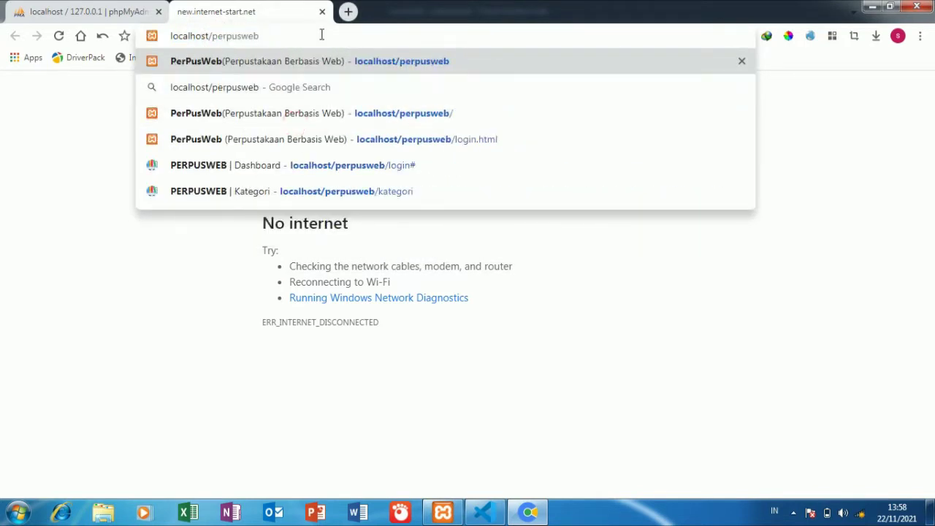
key("Return")
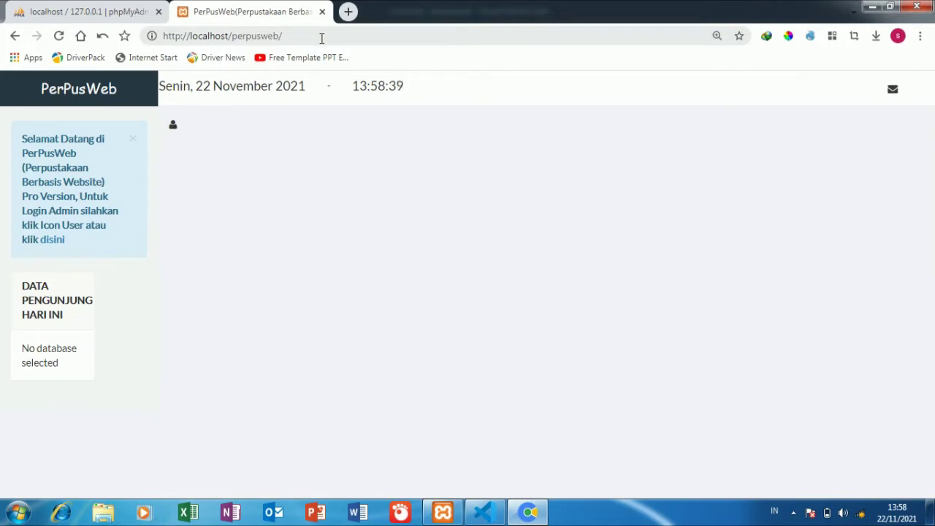
- Reload the PerPusWeb page, reduce the browser zoom to 90%, and examine the message under Data Pengunjung Hari Ini
left_click(59, 40)
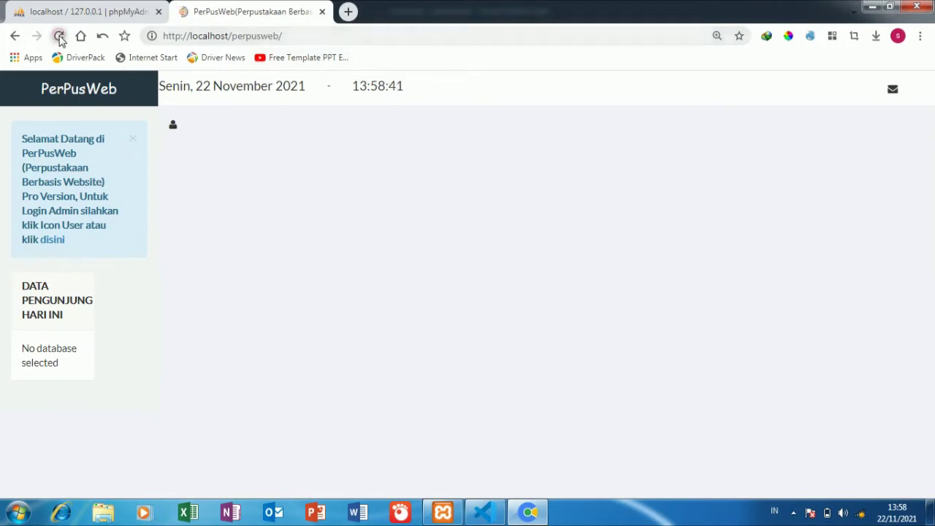
left_click(920, 36)
left_click(826, 184)
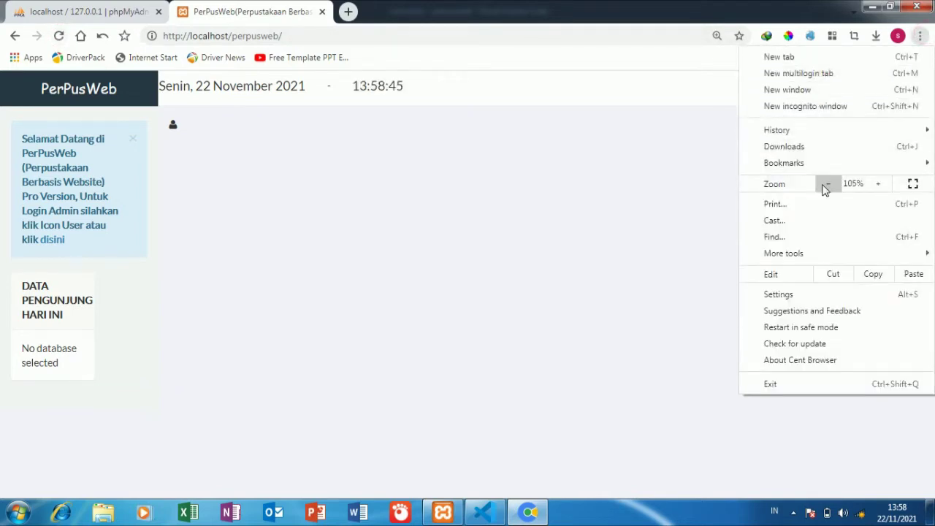
left_click(825, 185)
left_click(825, 186)
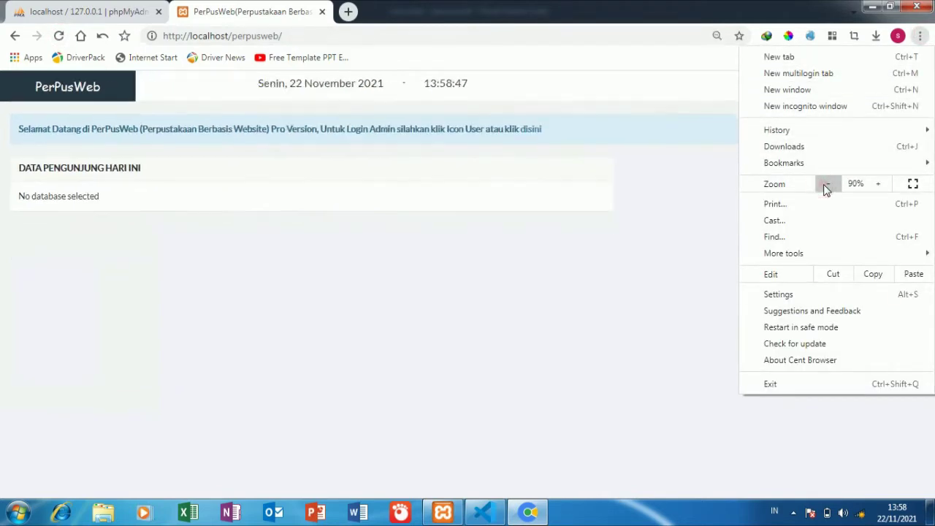
left_click(549, 269)
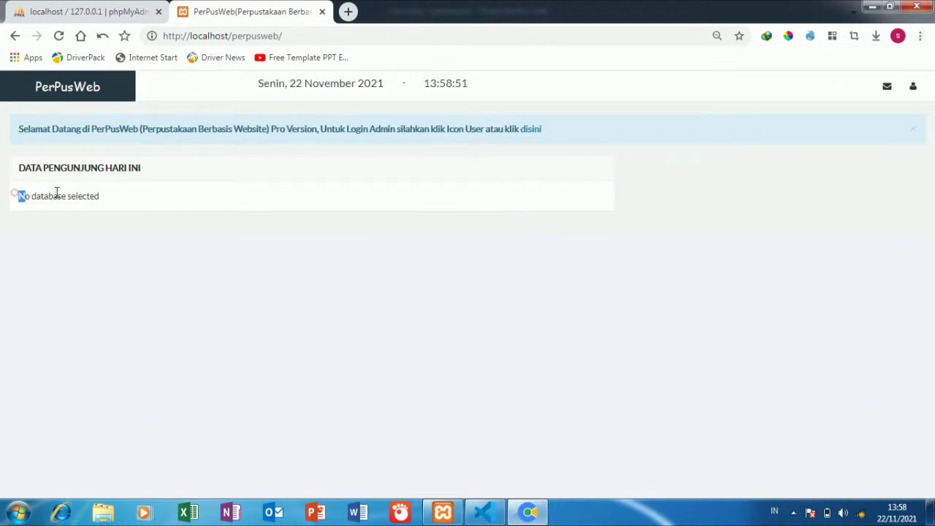
left_click_drag(56, 193, 167, 202)
- Switch to Visual Studio Code and copy the database name db_perpuspro from the mysql_select_db call in conn.php
left_click(485, 512)
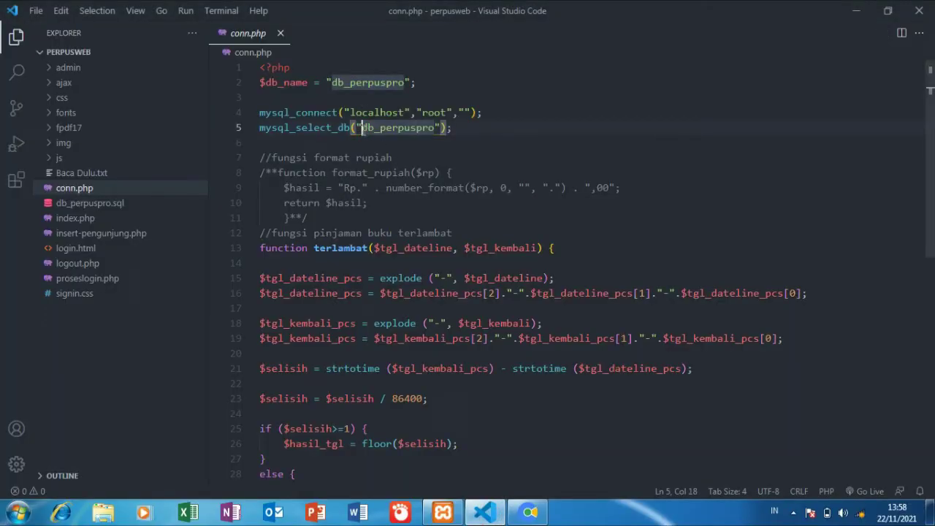
left_click_drag(363, 128, 431, 128)
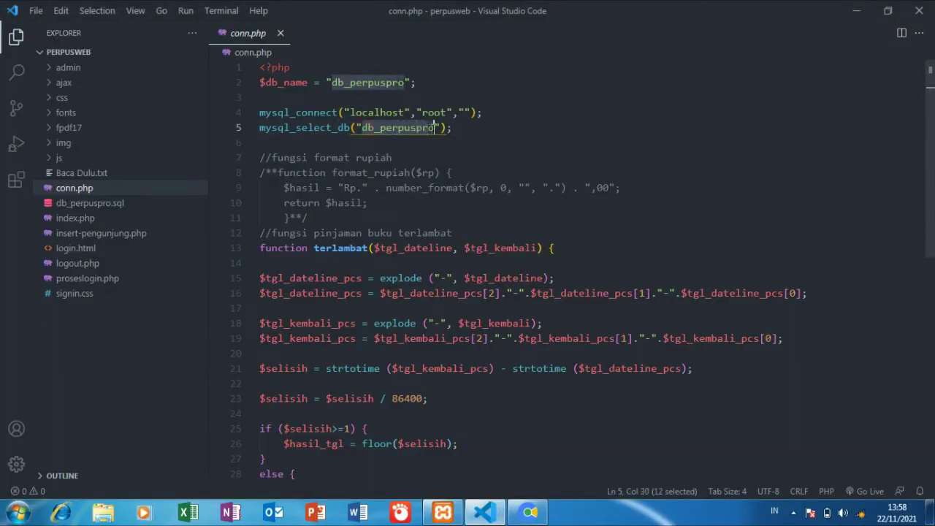
right_click(433, 128)
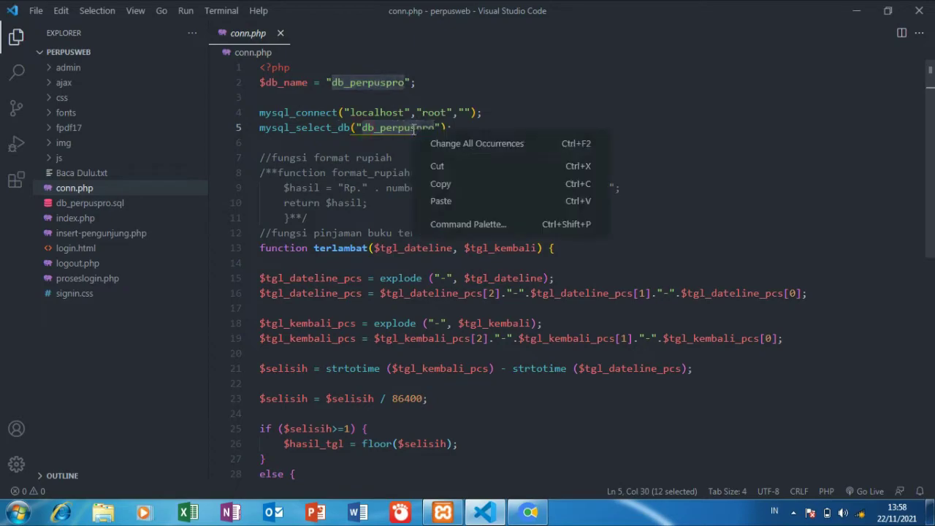
left_click(441, 184)
- Switch back to the browser and create a database named db_perpuspro in phpMyAdmin
left_click(537, 513)
left_click(88, 12)
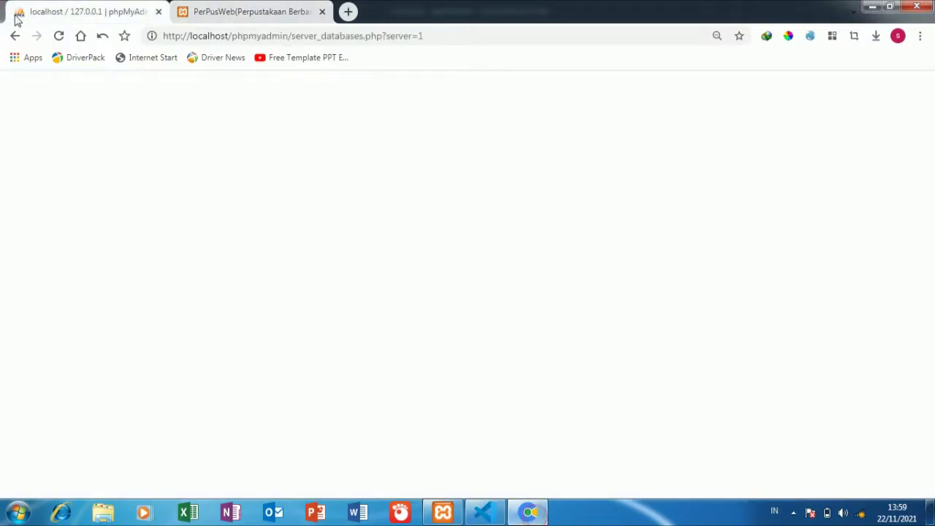
left_click(207, 193)
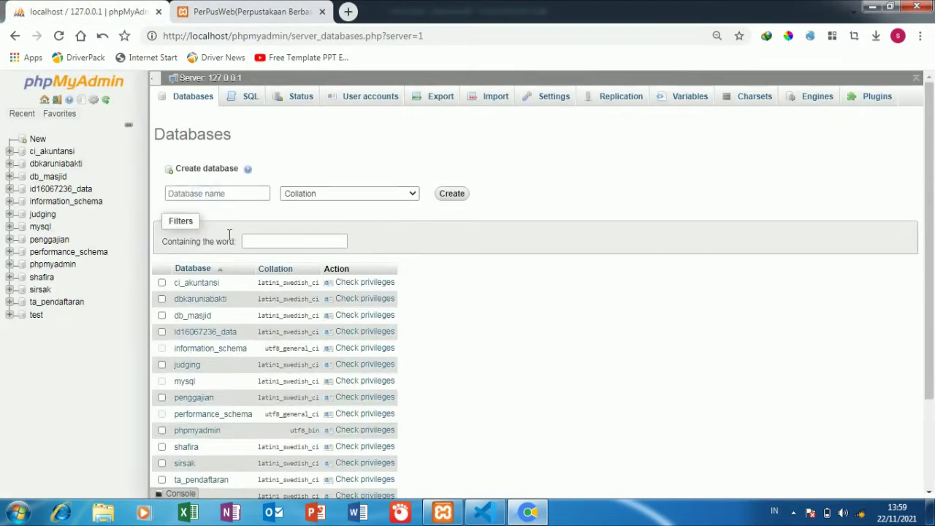
right_click(207, 194)
left_click(248, 276)
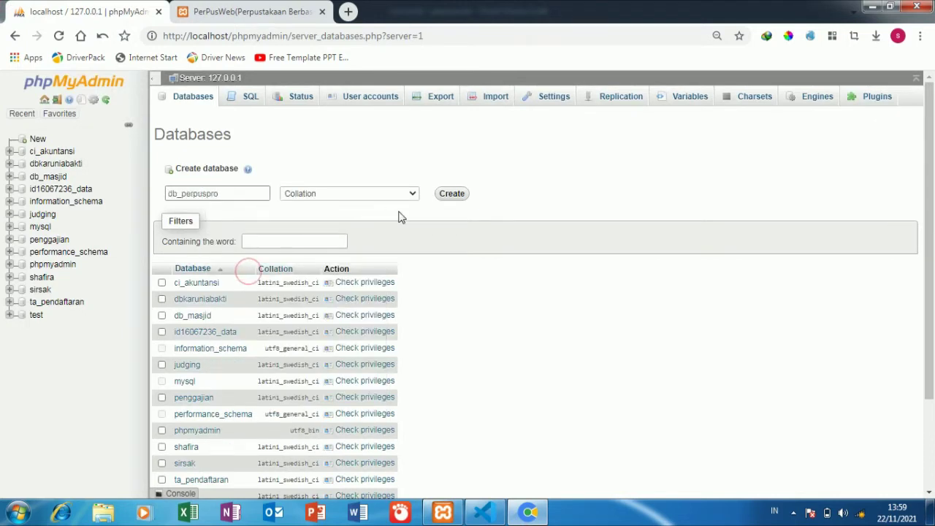
left_click(447, 197)
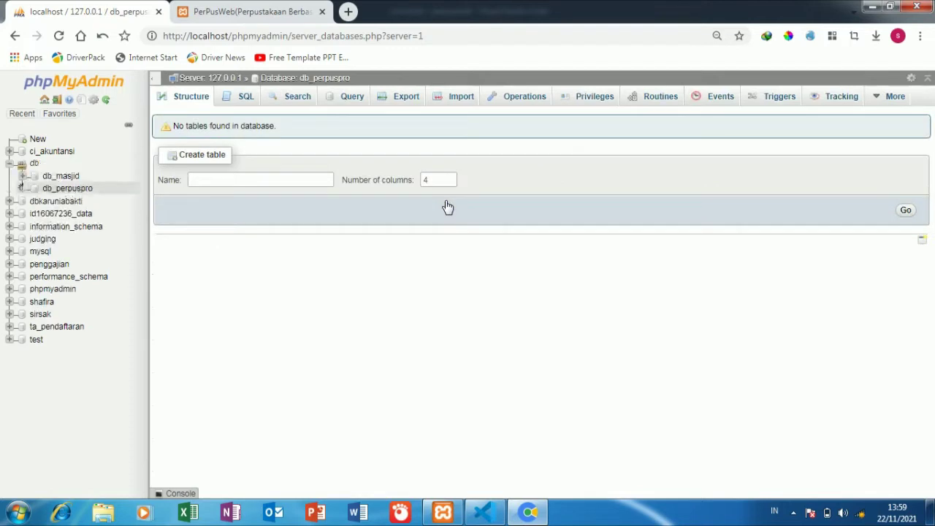
- Import db_perpuspro.sql from the perpusweb folder in htdocs into the db_perpuspro database, keeping the default import options
left_click(452, 106)
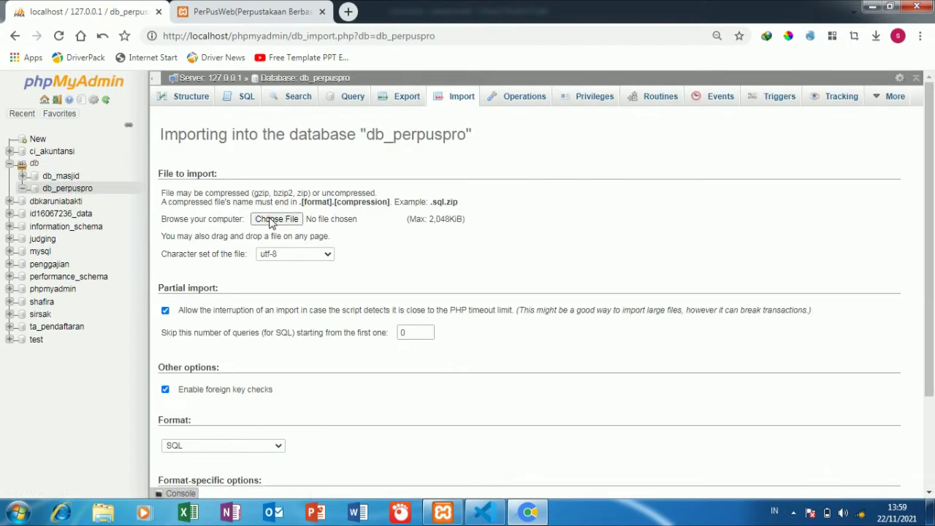
left_click(271, 221)
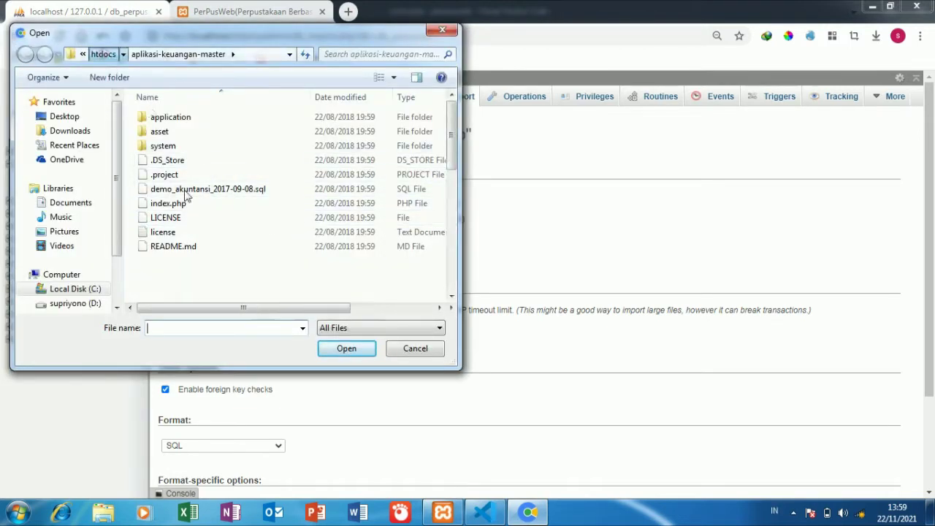
double_click(194, 276)
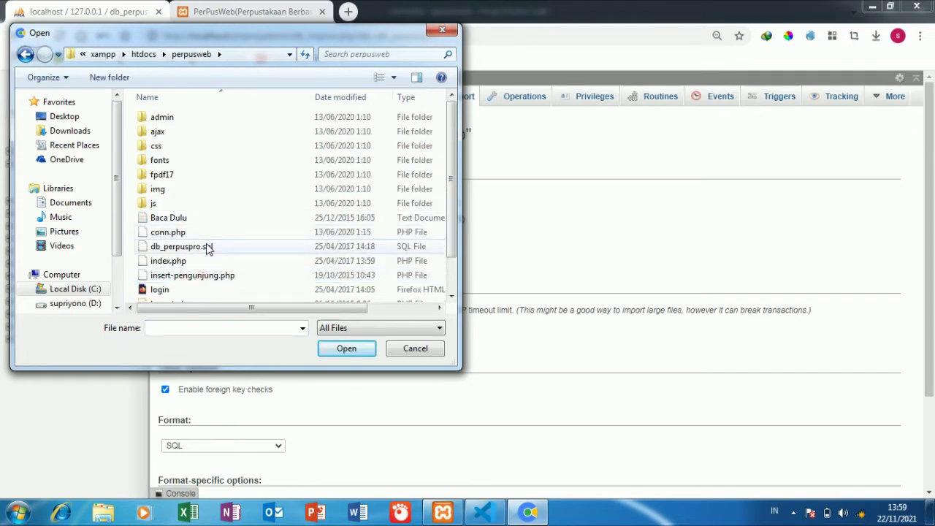
left_click(206, 248)
scroll(447, 227, "down", 1)
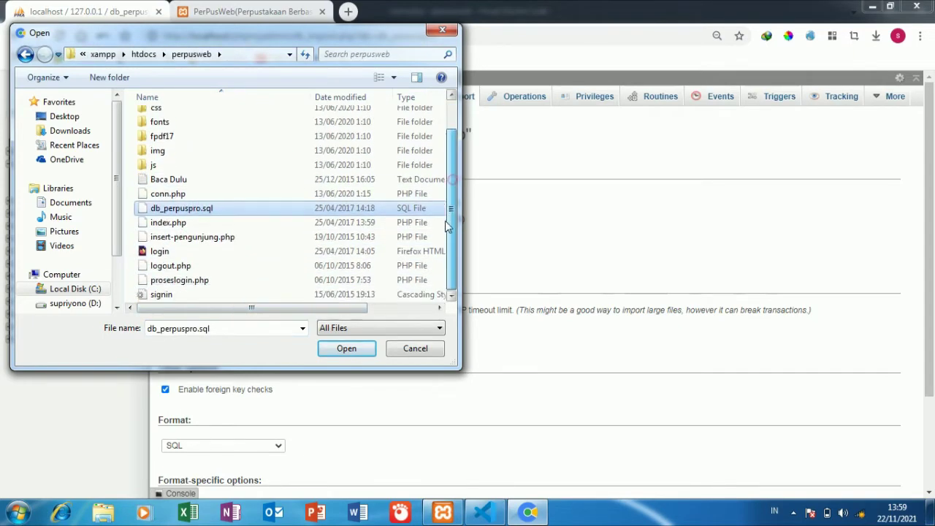
left_click(346, 348)
scroll(344, 348, "down", 2)
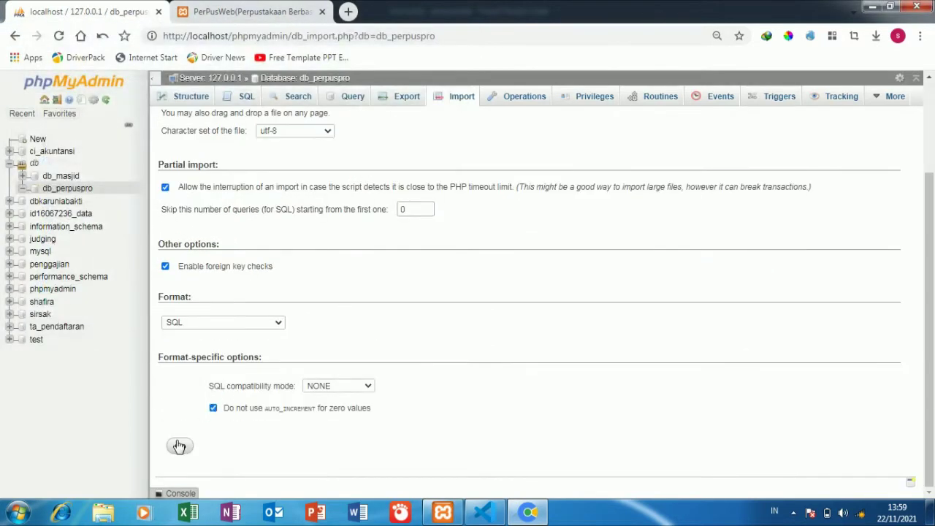
left_click(179, 446)
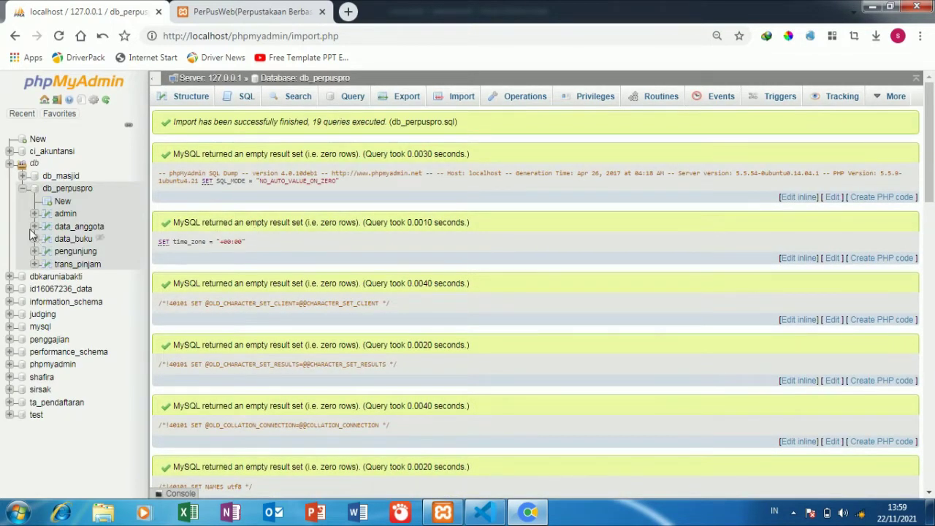
- Open the admin table of db_perpuspro and copy the username from the row with user_id 2
left_click(63, 213)
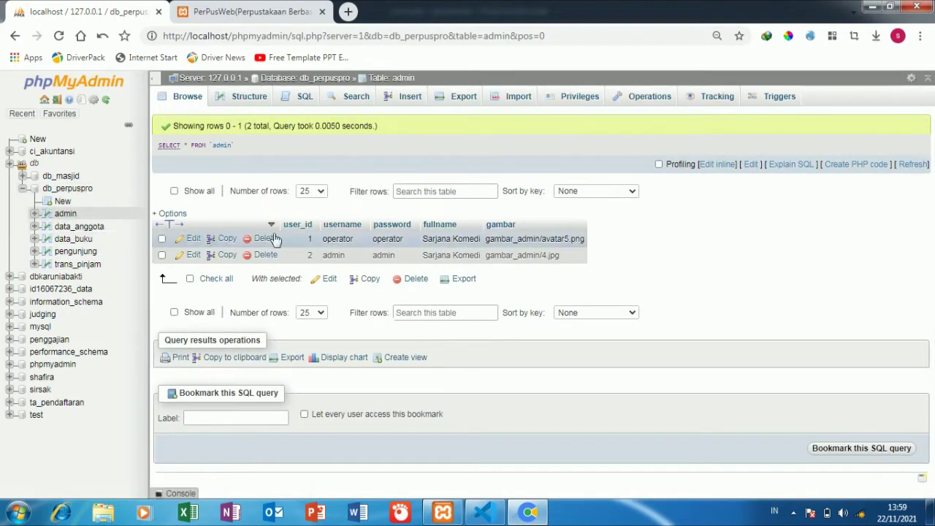
left_click_drag(351, 260, 340, 254)
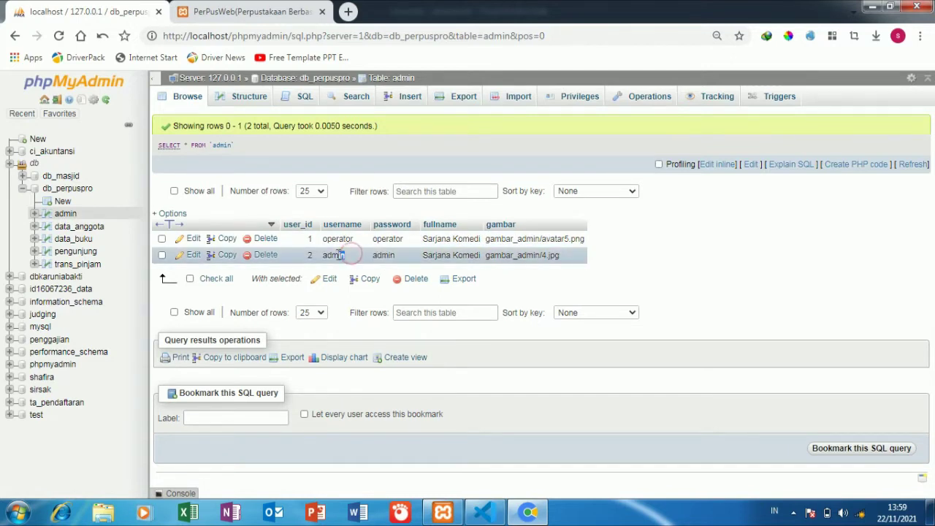
right_click(331, 259)
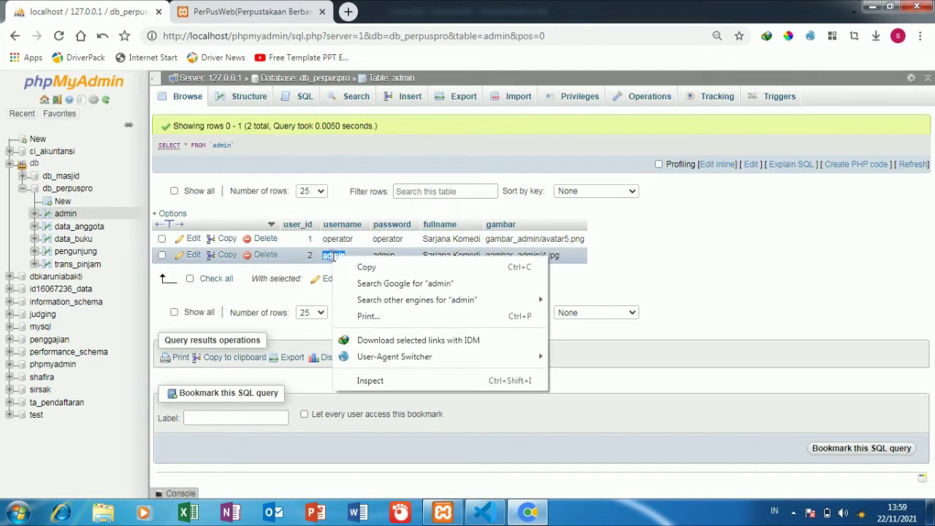
left_click(365, 267)
- Browse the records of the data_anggota, data_buku, pengunjung and trans_pinjam tables one after another
left_click(79, 227)
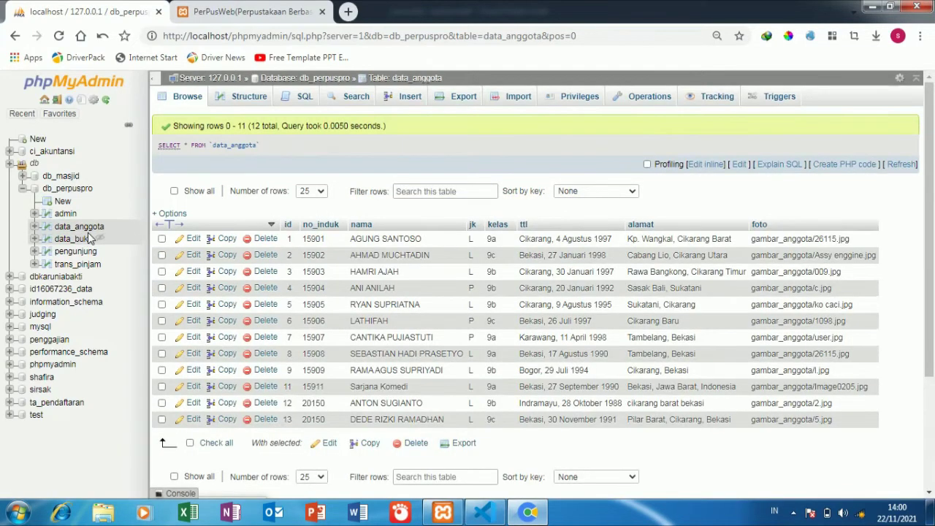
left_click(76, 240)
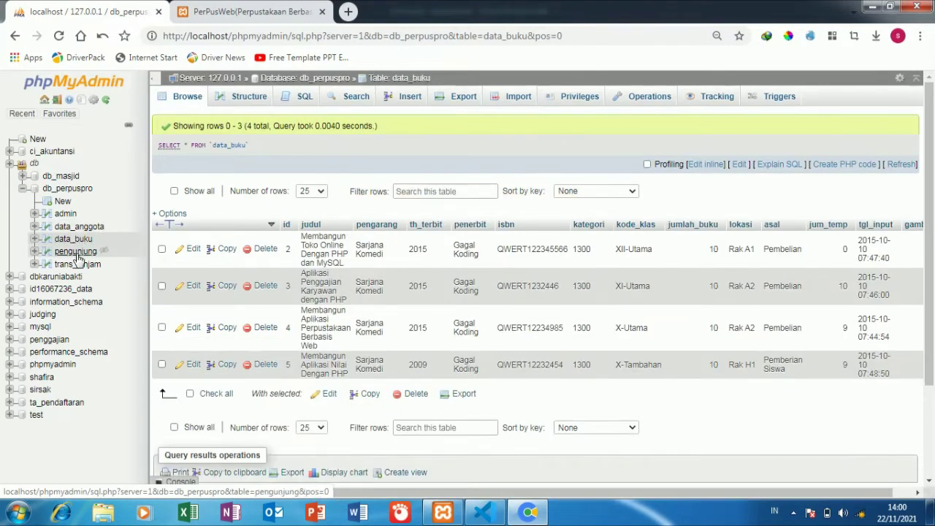
left_click(76, 253)
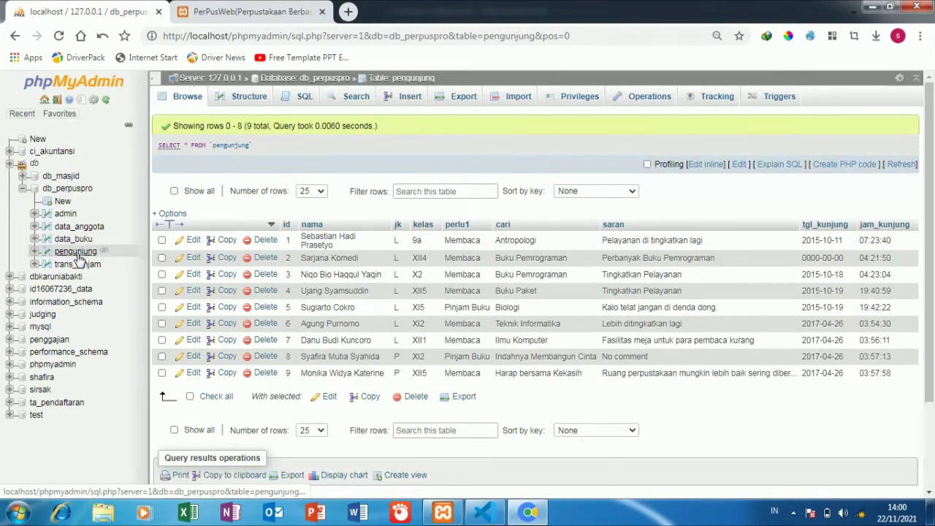
left_click(77, 264)
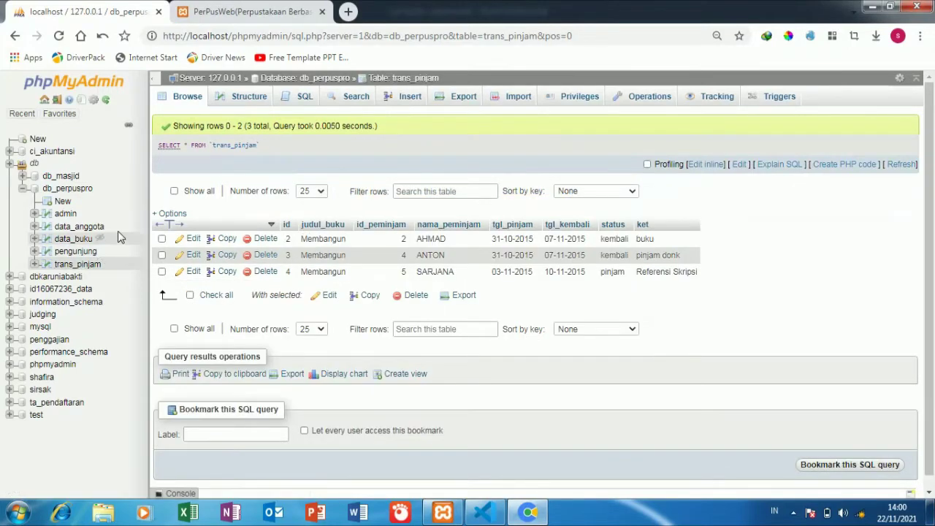
- Reload the PerPusWeb page and review the Buku Pengunjung form and the accumulated visitor data, with a brief look back at phpMyAdmin
left_click(236, 11)
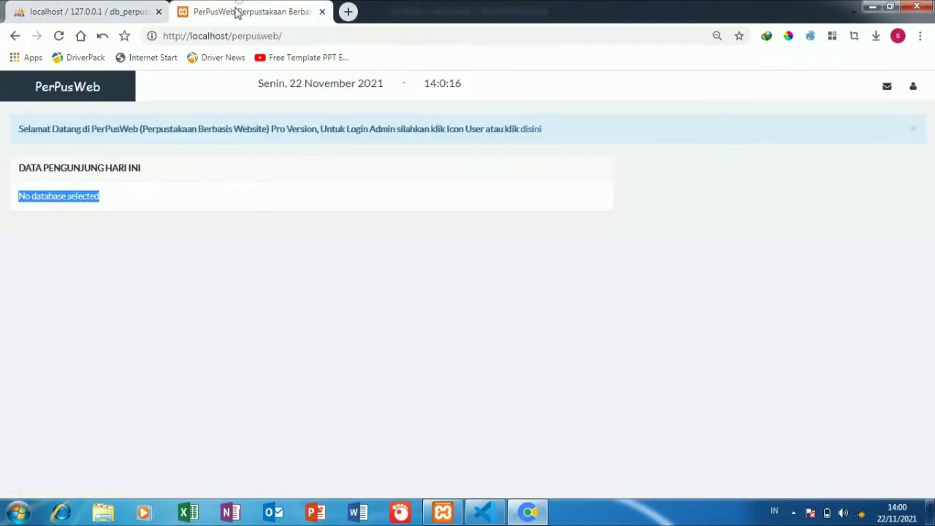
left_click(59, 36)
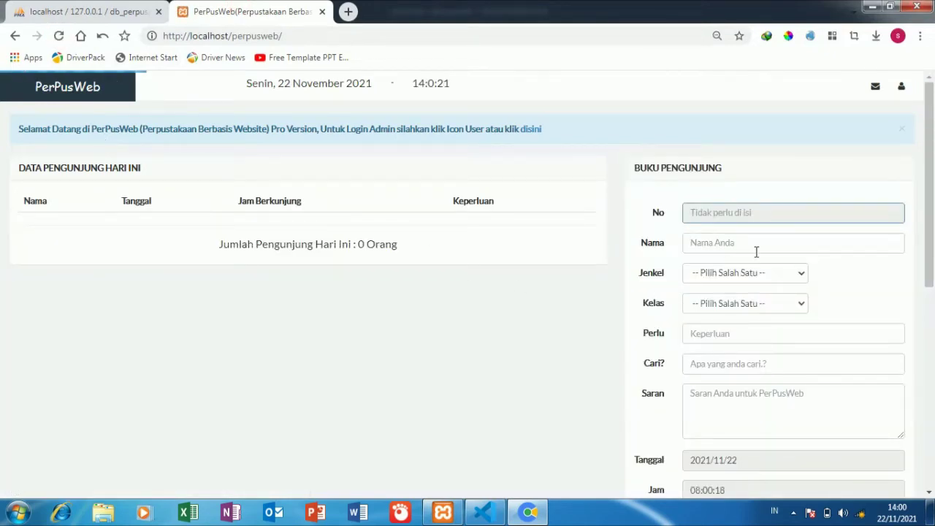
scroll(746, 313, "down", 1)
scroll(746, 313, "down", 2)
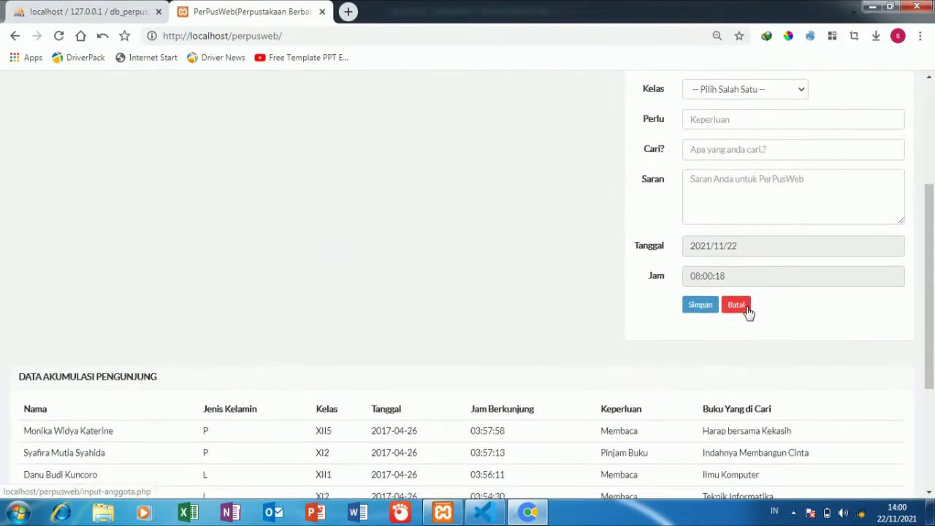
scroll(641, 351, "down", 3)
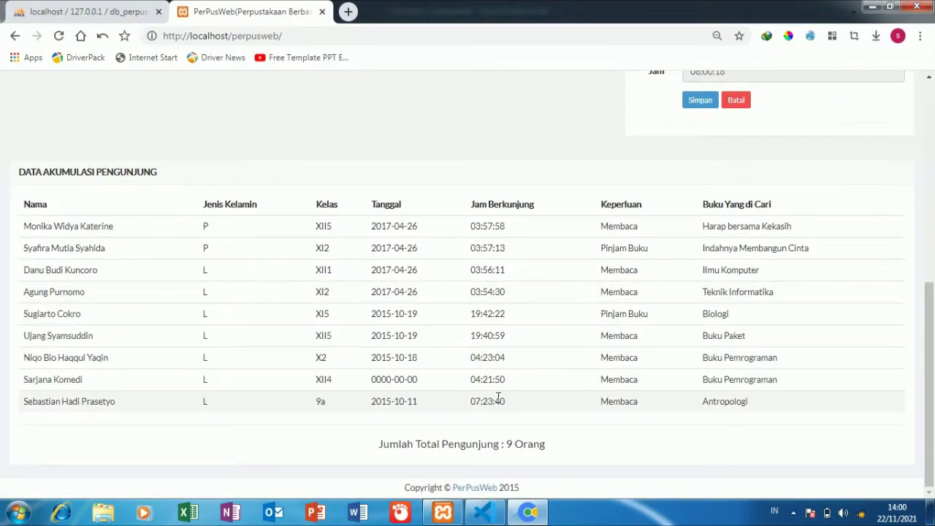
scroll(470, 407, "up", 1)
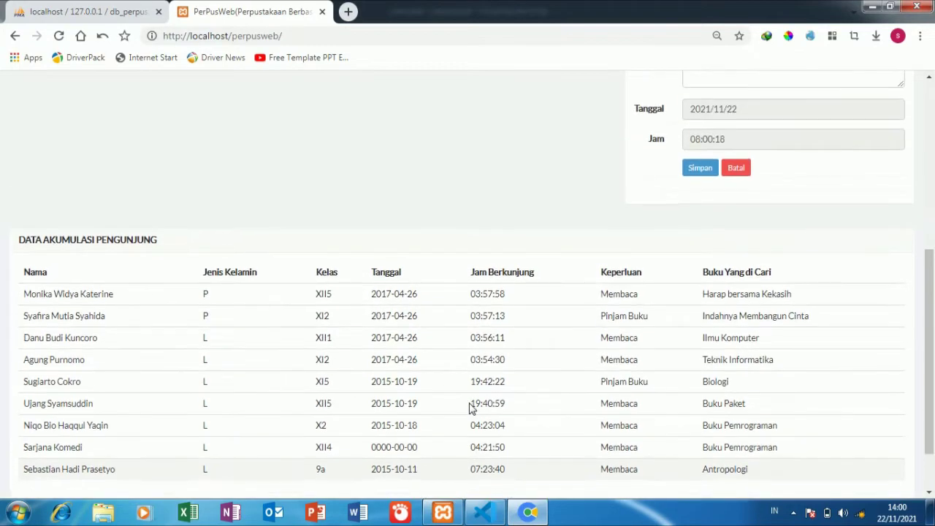
scroll(469, 408, "down", 1)
scroll(470, 408, "up", 3)
scroll(469, 407, "down", 3)
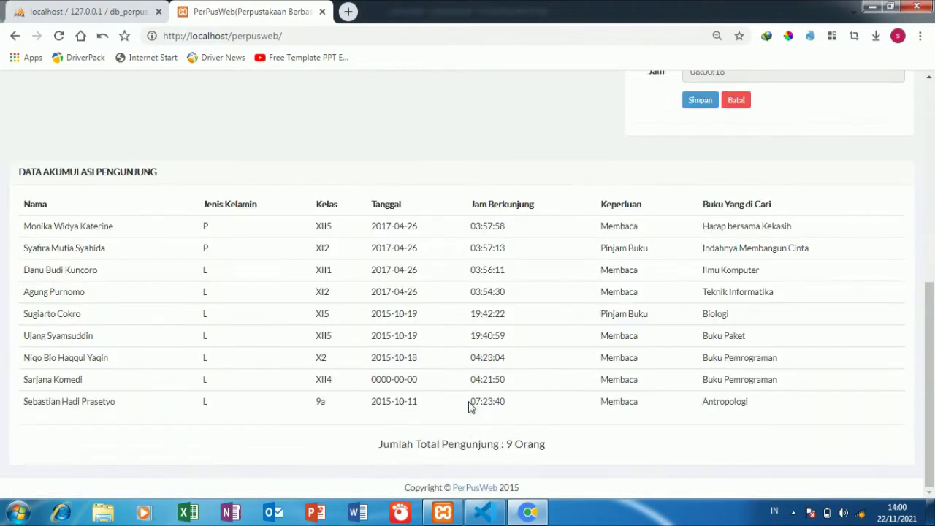
scroll(469, 408, "up", 5)
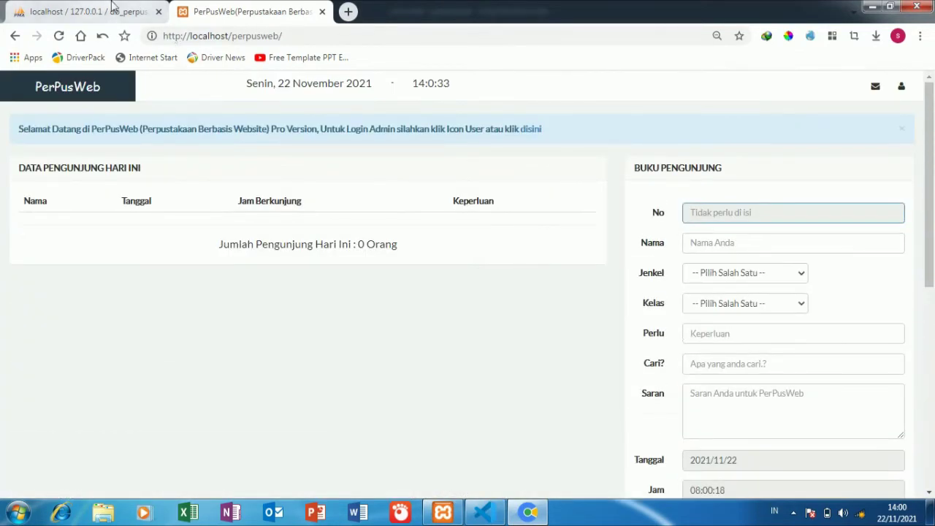
left_click(88, 12)
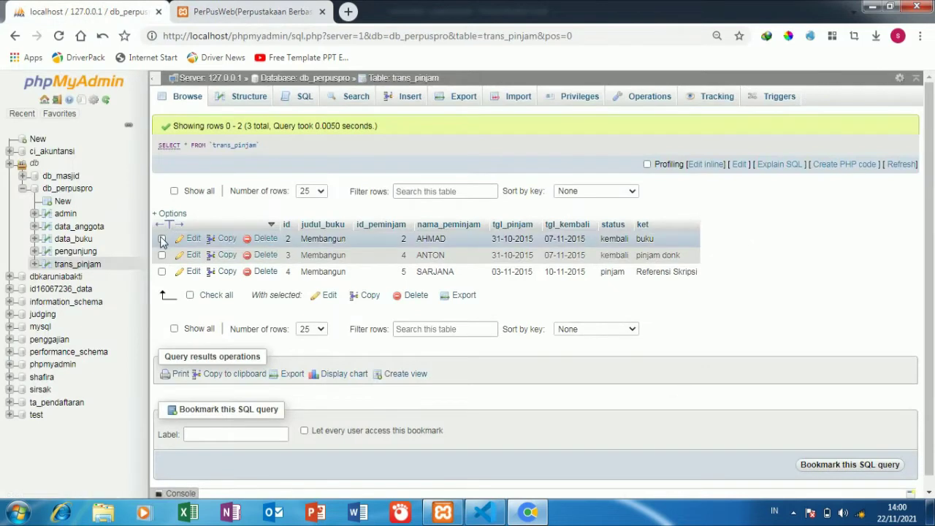
left_click(219, 11)
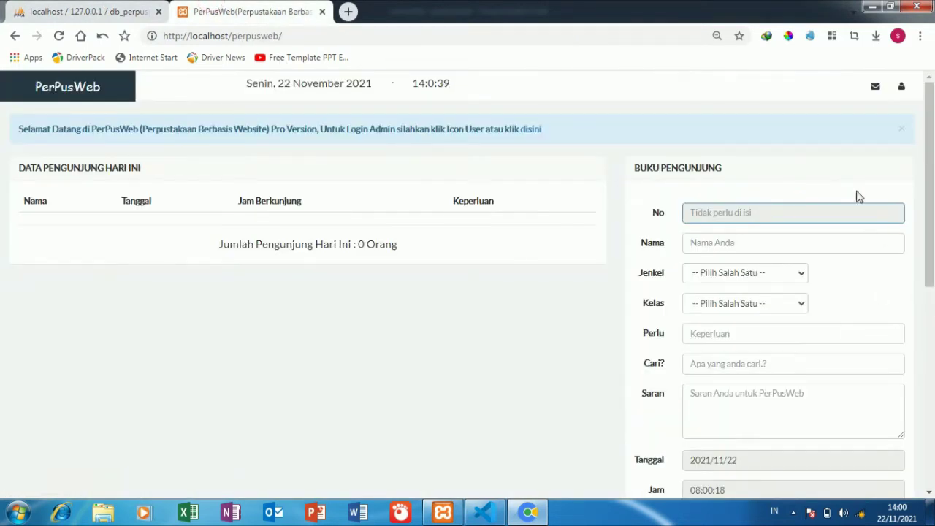
- Open the admin login page and sign in using the copied username, also pasting it as the account password
left_click(901, 86)
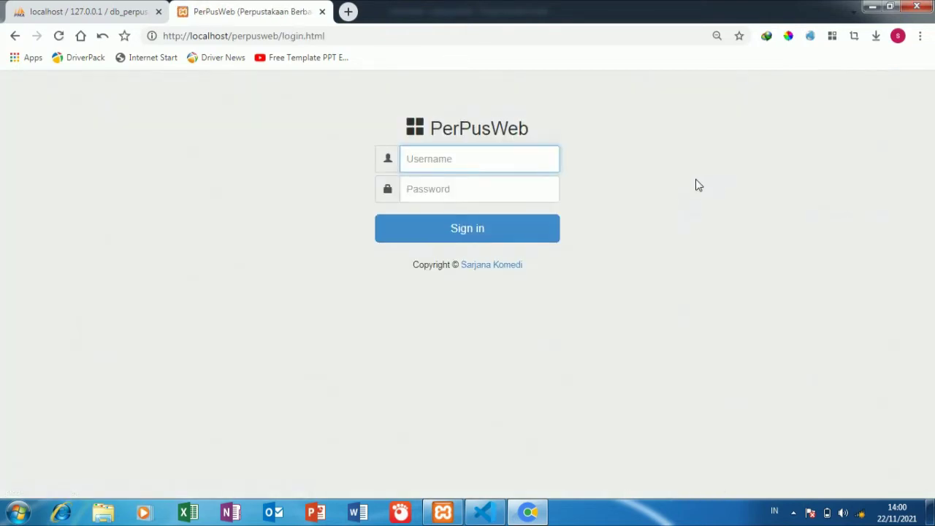
right_click(474, 151)
left_click(545, 227)
right_click(482, 190)
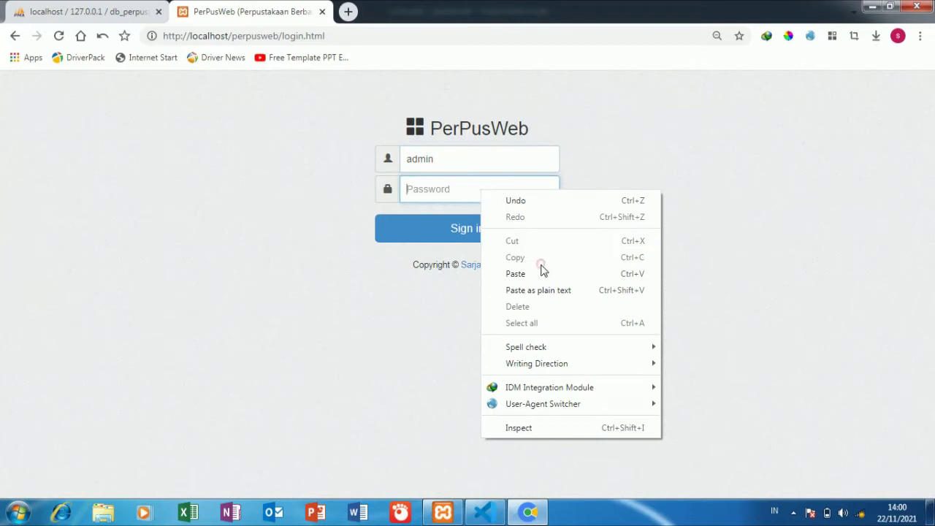
left_click(543, 273)
left_click(489, 228)
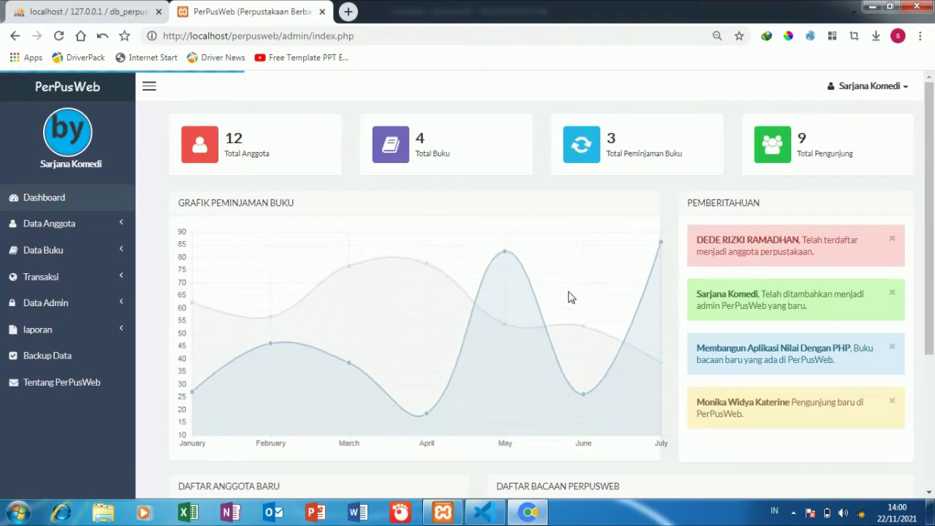
- Review the admin dashboard from summary to reading list, the Data Anggota member list, and the blank Input Anggota form
scroll(573, 303, "down", 5)
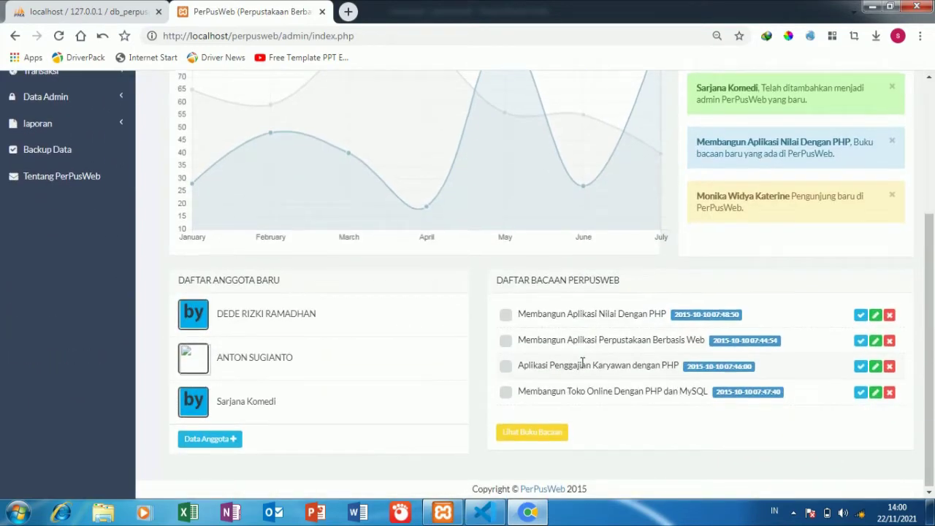
scroll(582, 363, "up", 5)
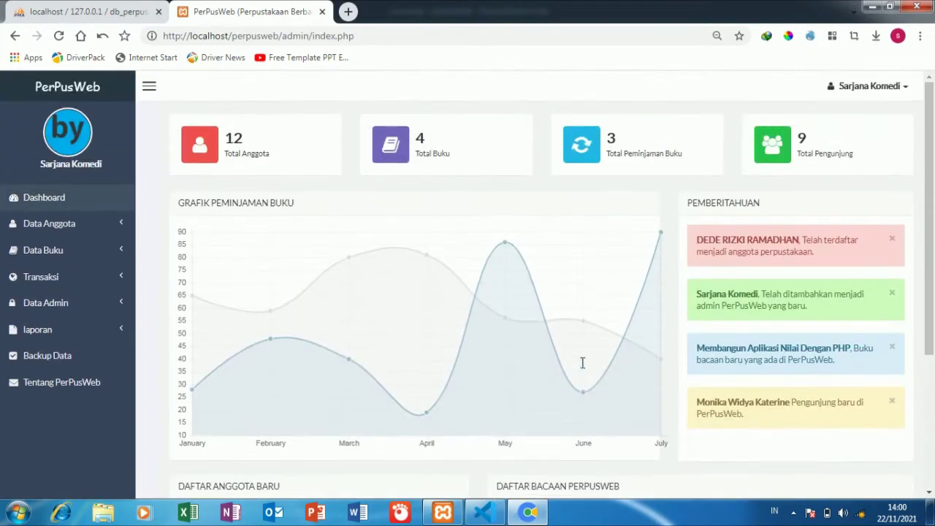
left_click(68, 225)
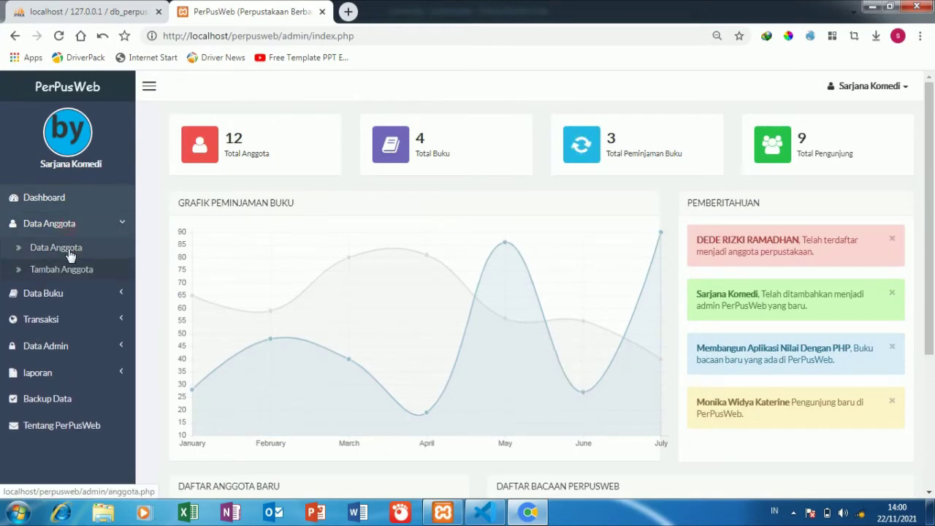
left_click(69, 249)
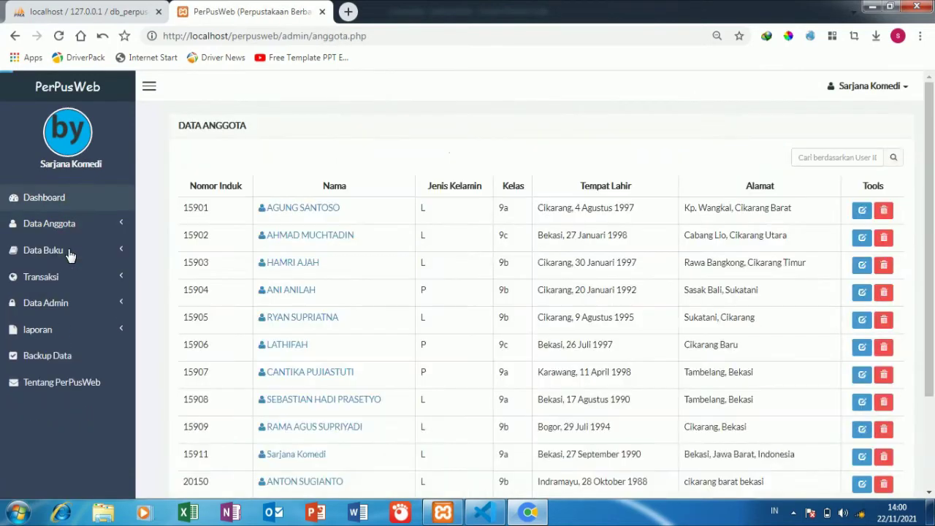
scroll(316, 318, "down", 2)
scroll(315, 318, "up", 3)
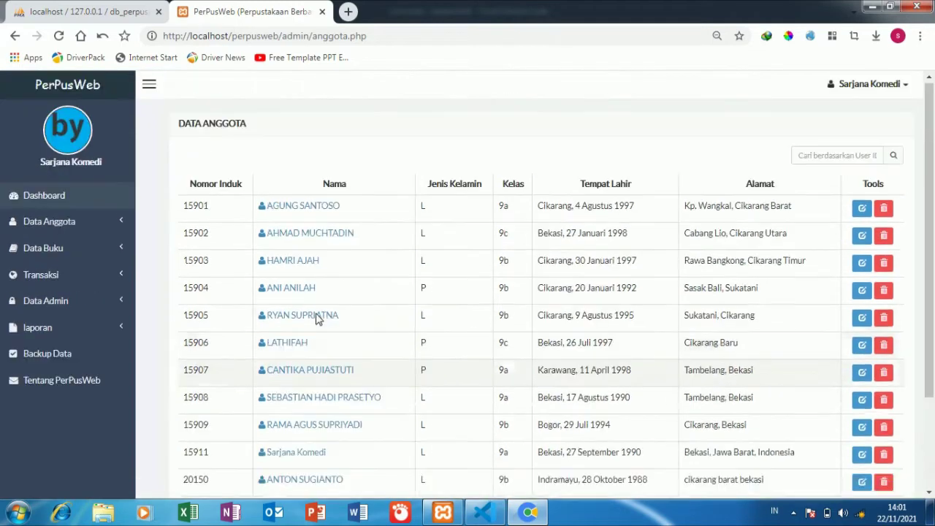
left_click(51, 223)
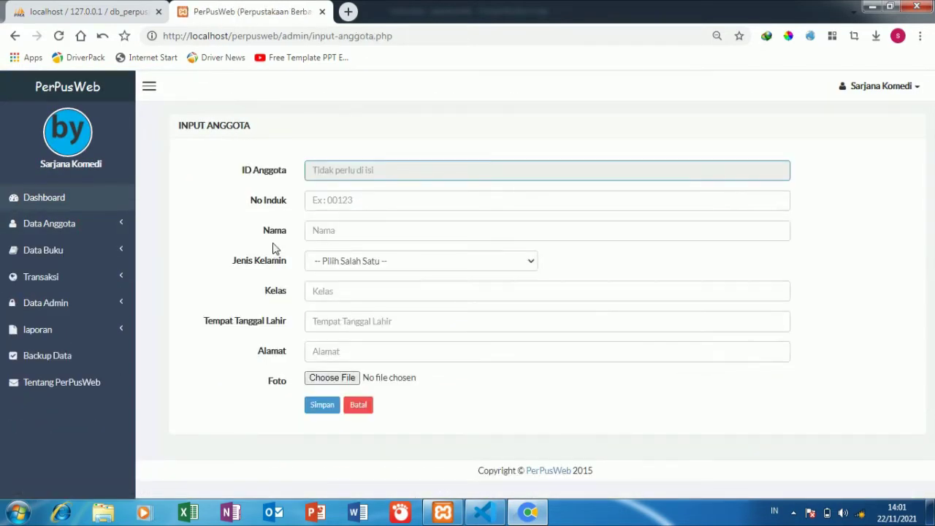
- Look through the Data Buku list, the Data Transaksi Peminjaman records and the Data Admin accounts
left_click(93, 252)
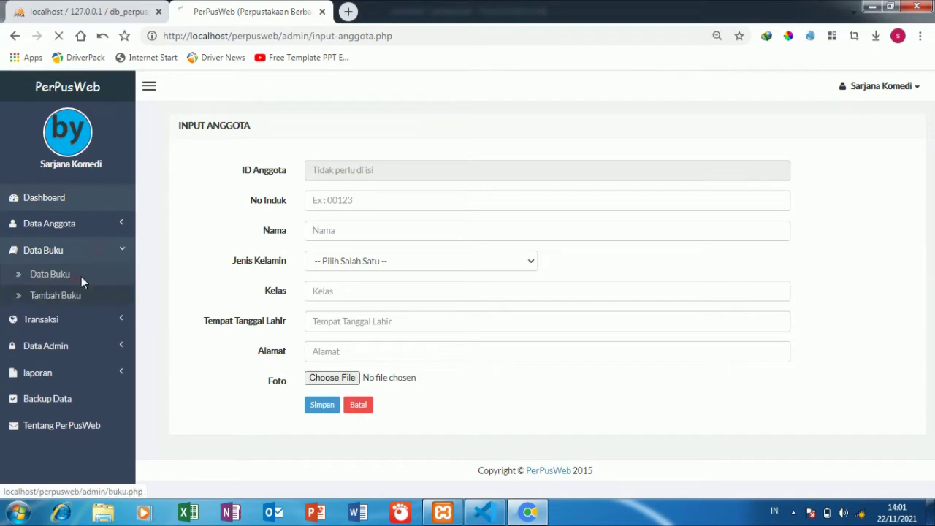
left_click(49, 275)
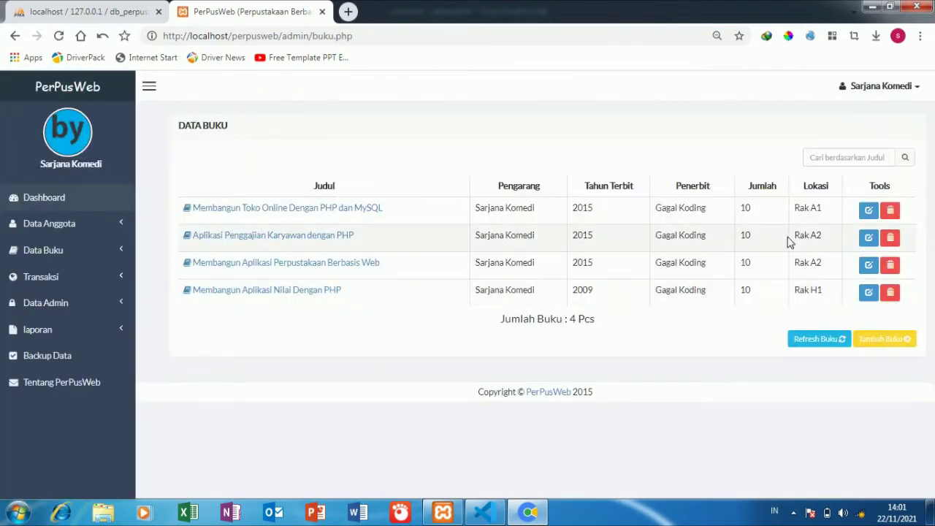
left_click(63, 279)
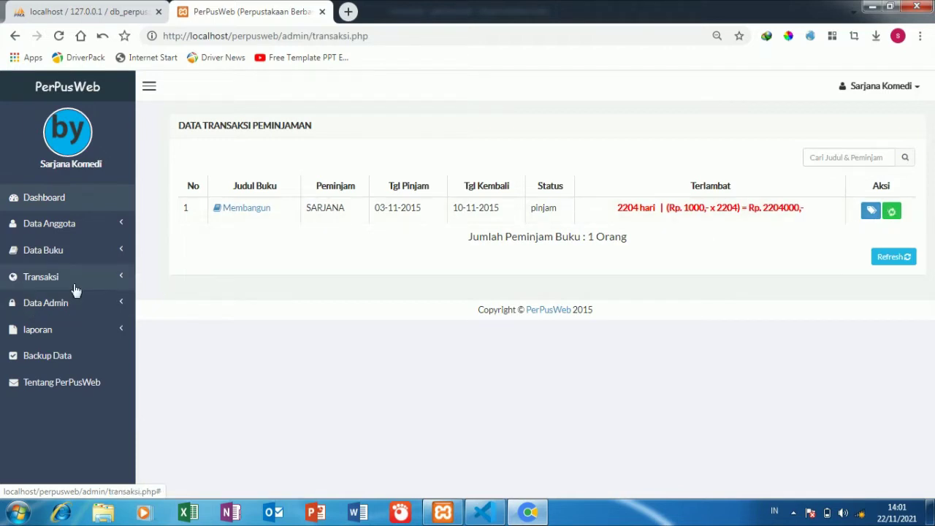
left_click(65, 303)
left_click(68, 328)
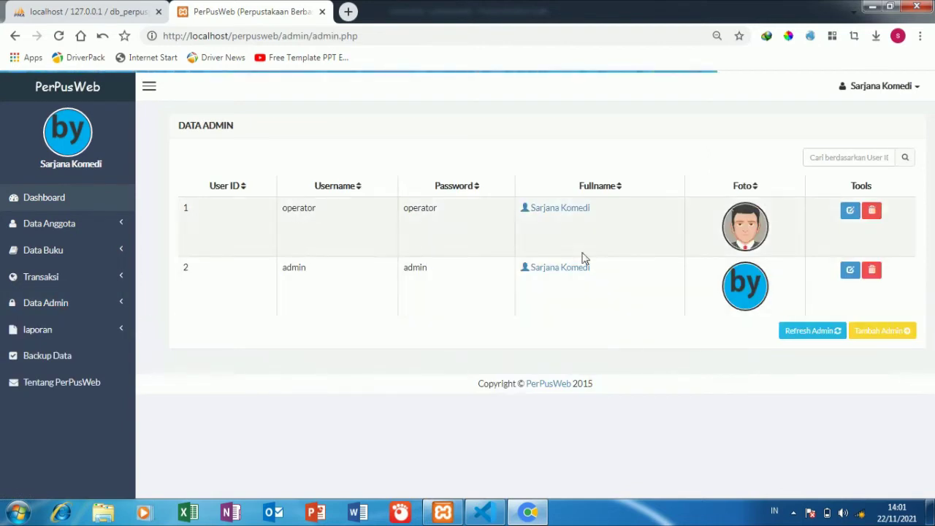
- Request the Laporan Anggota report and cancel its PDF download
left_click(64, 329)
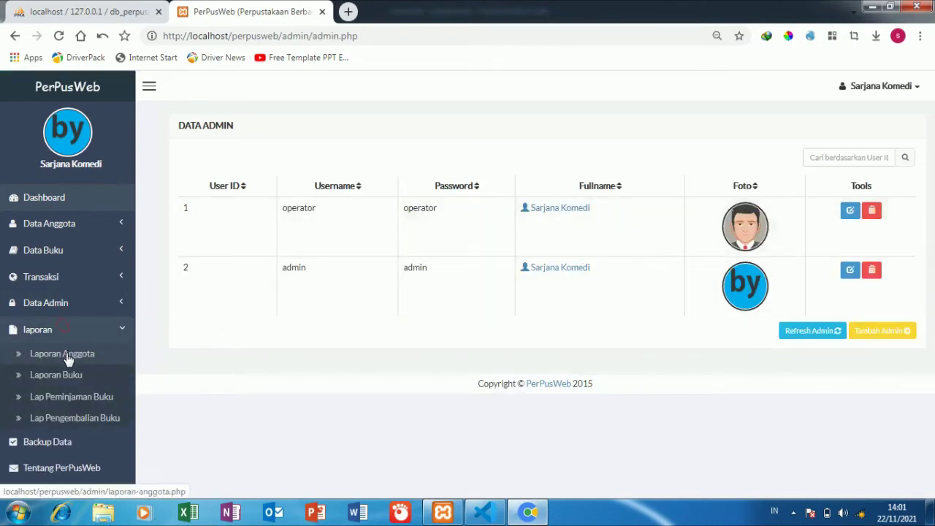
left_click(65, 356)
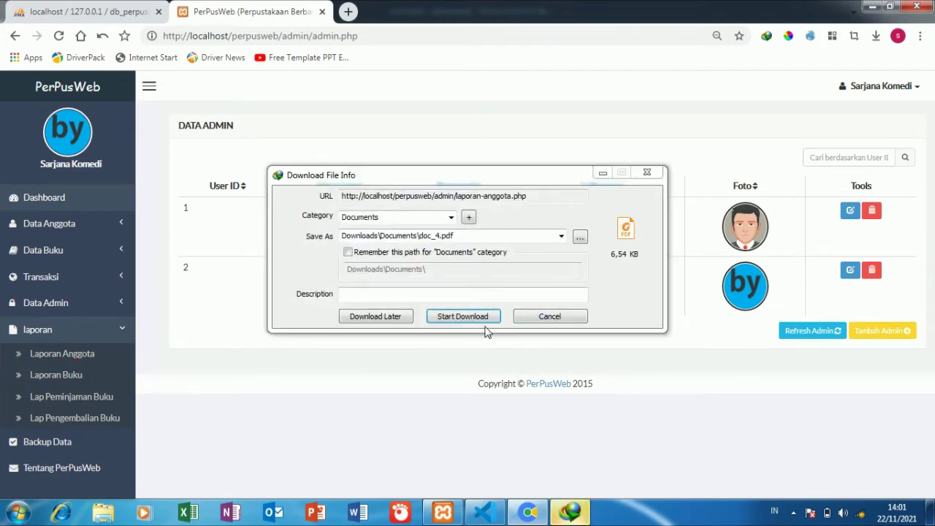
left_click(547, 316)
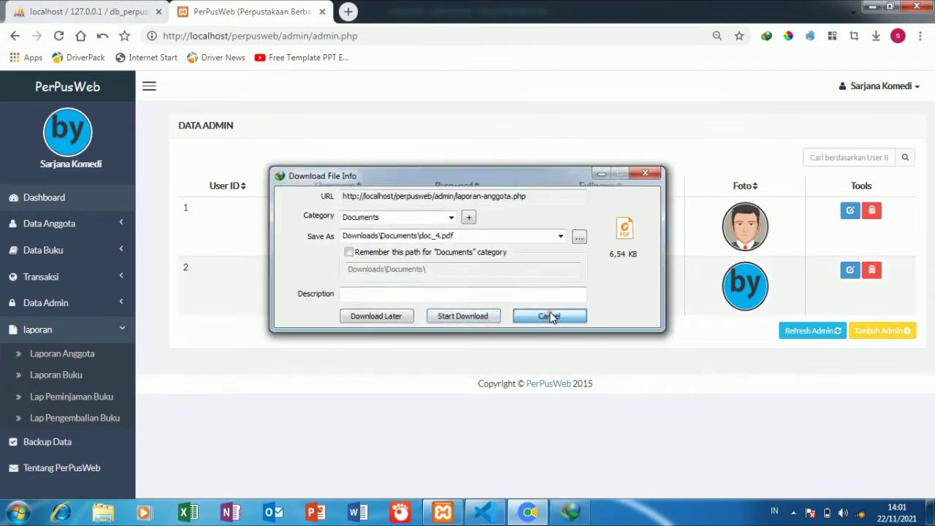
left_click(495, 319)
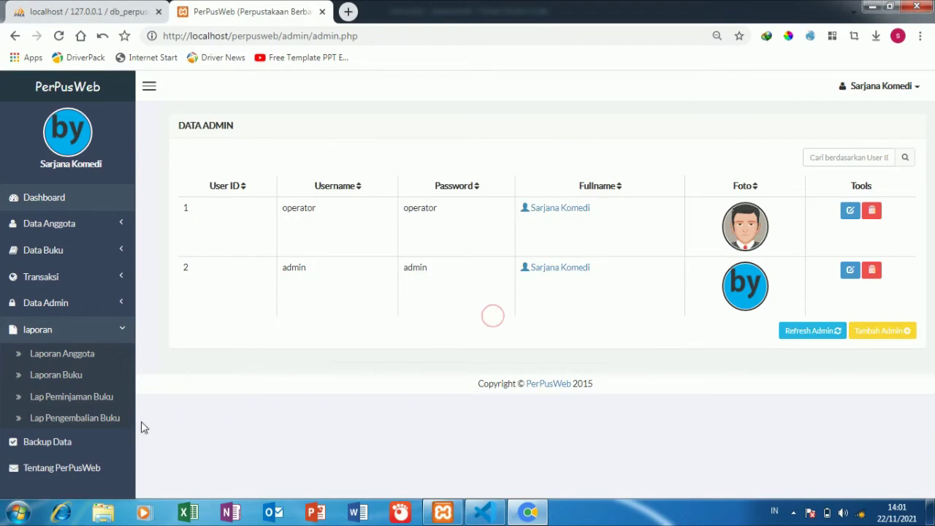
- Examine the Backup Database and Tentang PerPusWeb pages, and return to the dashboard for another look
left_click(78, 447)
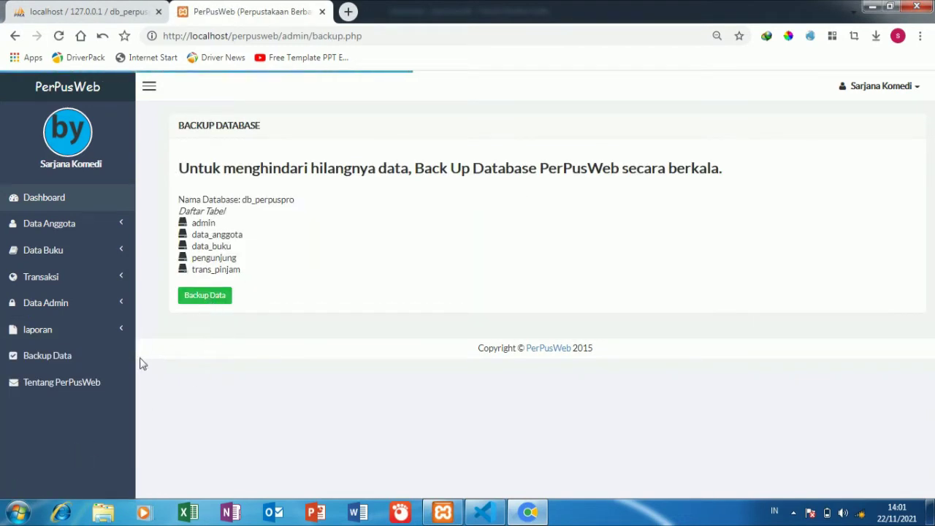
left_click(100, 384)
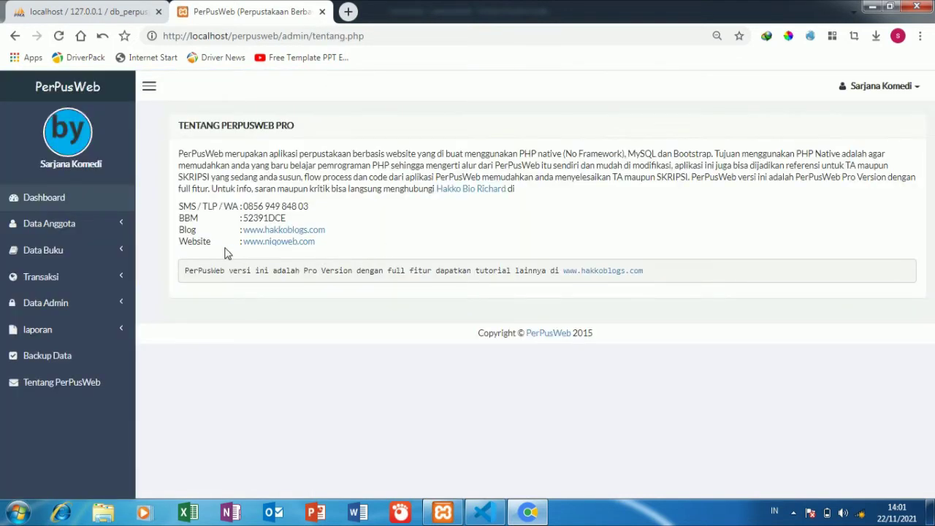
left_click(63, 202)
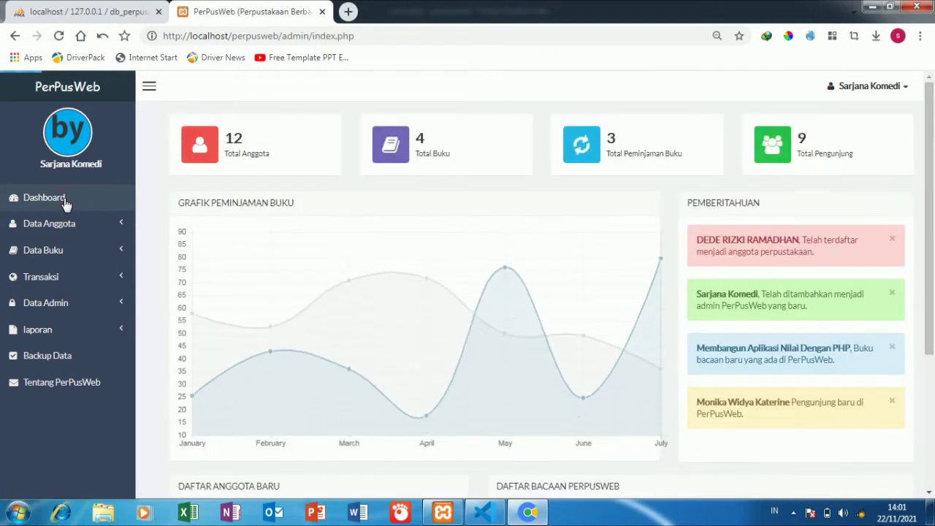
scroll(451, 302, "down", 1)
scroll(453, 302, "down", 2)
scroll(452, 303, "up", 2)
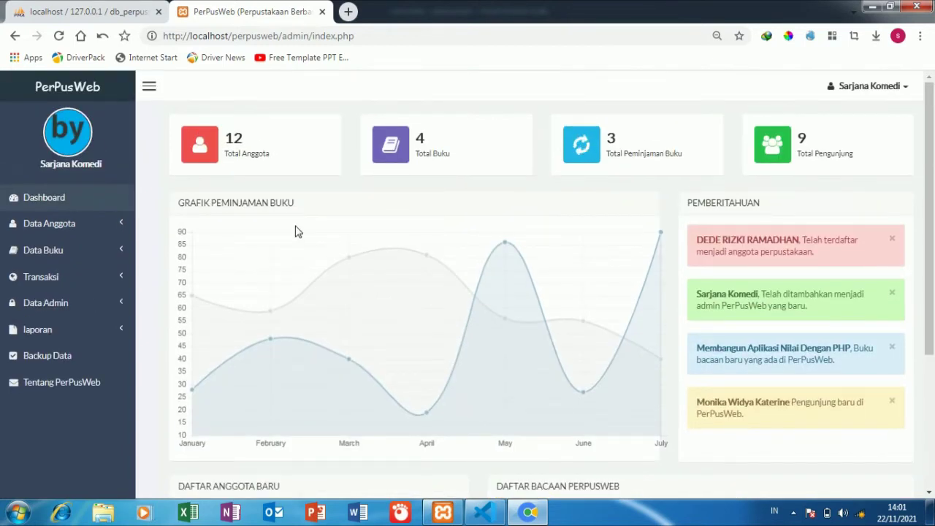
left_click(80, 223)
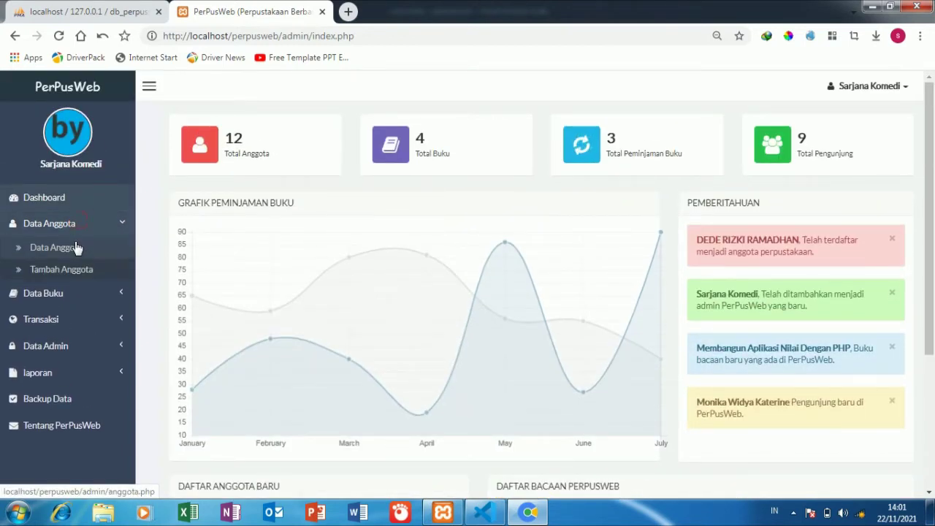
left_click(77, 248)
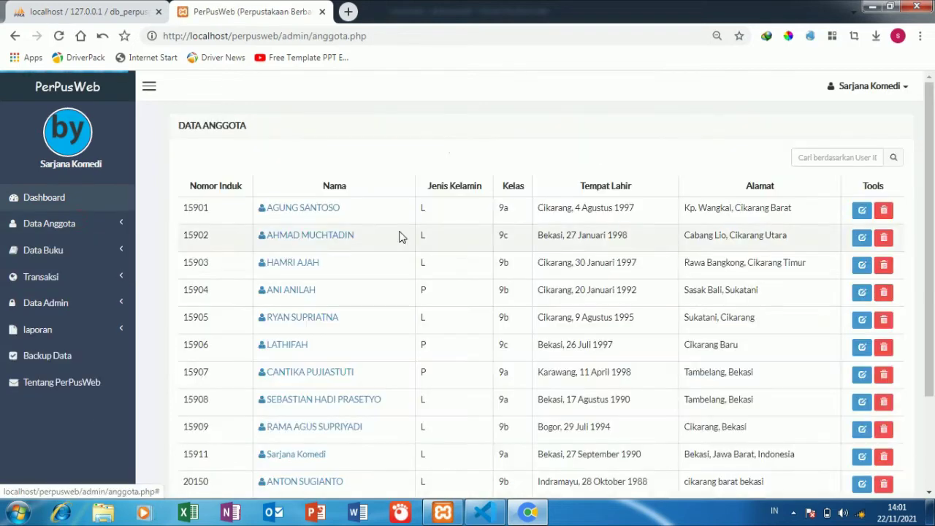
scroll(609, 325, "down", 3)
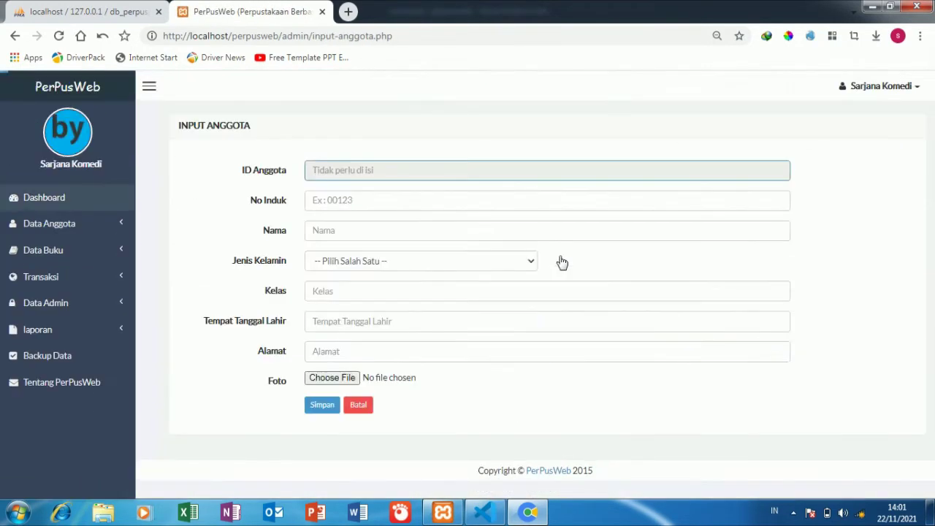
left_click(381, 193)
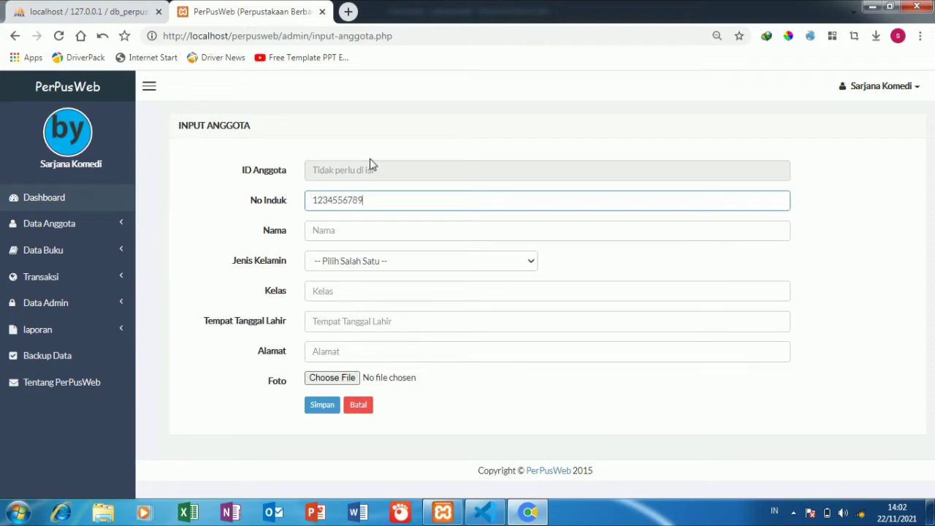
left_click(351, 224)
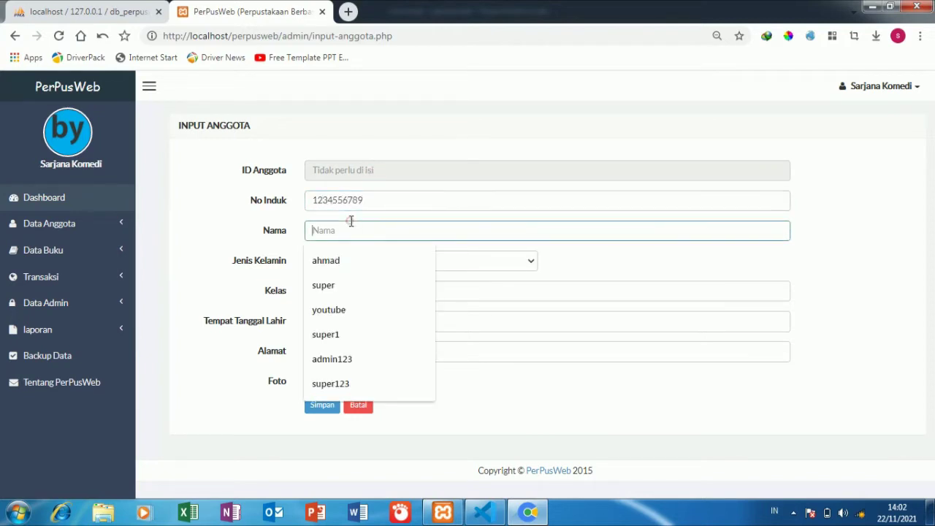
left_click(335, 288)
left_click(358, 262)
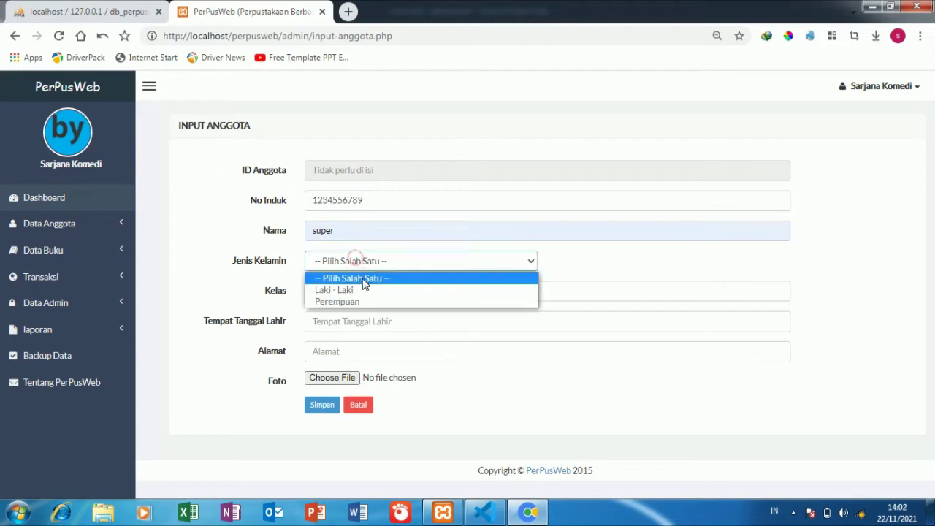
left_click(367, 291)
left_click(363, 287)
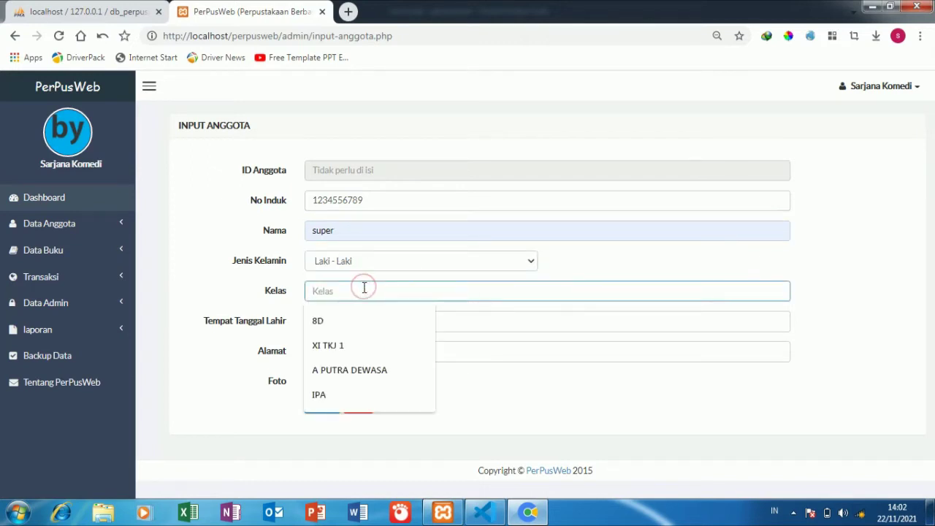
- Open a blank Input Anggota form from the end of the Data Anggota member list
left_click(72, 234)
left_click(73, 249)
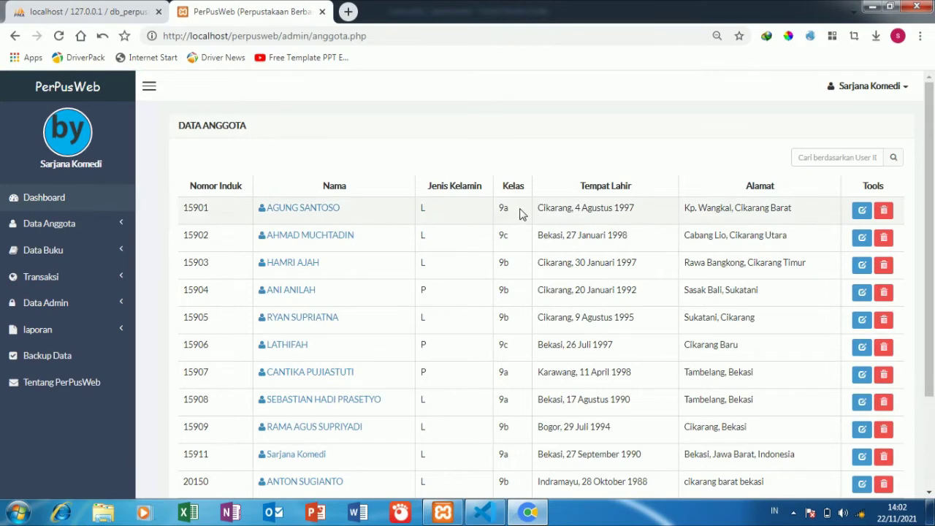
scroll(730, 336, "down", 3)
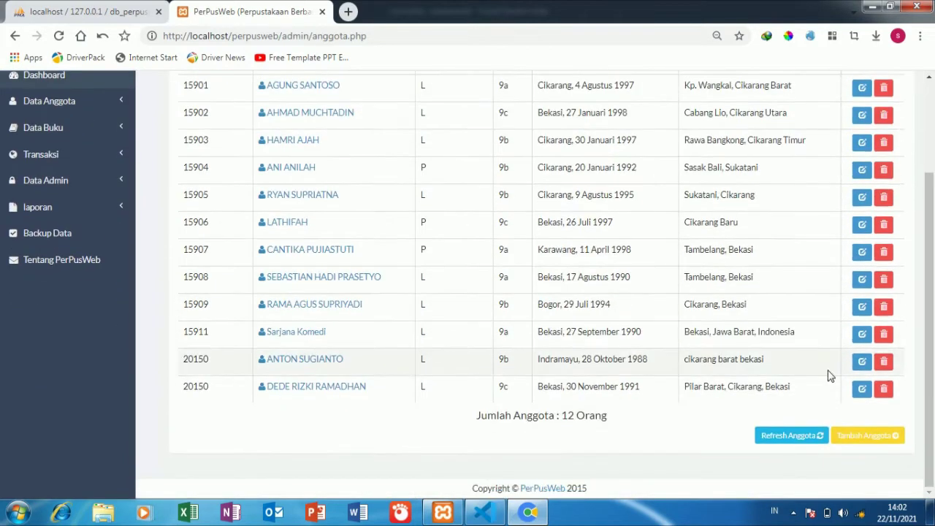
left_click(862, 437)
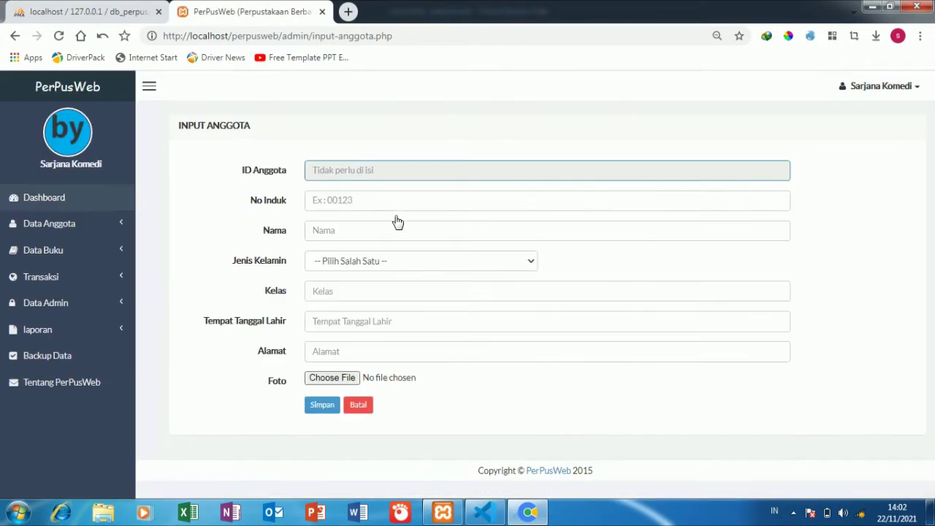
- Enter the new member's No Induk and name, and set Jenis Kelamin to Laki - Laki
left_click(376, 196)
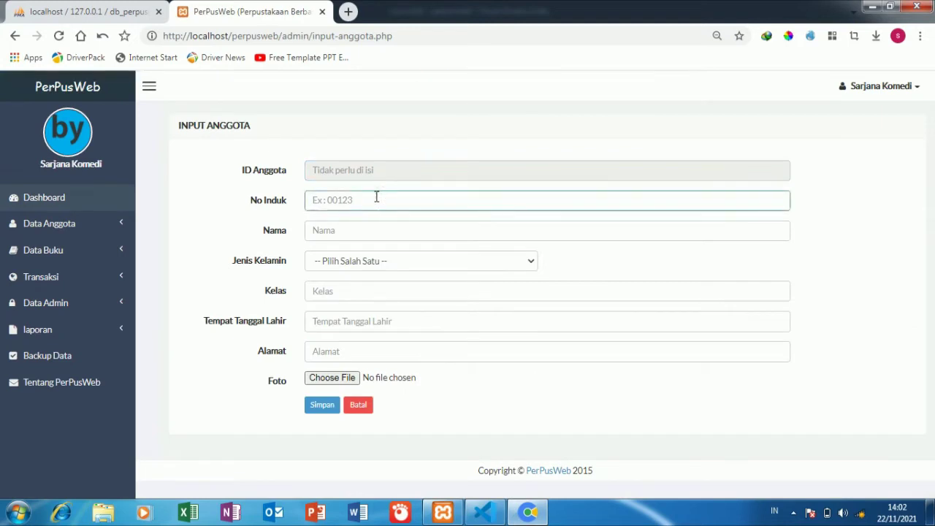
type("123456788")
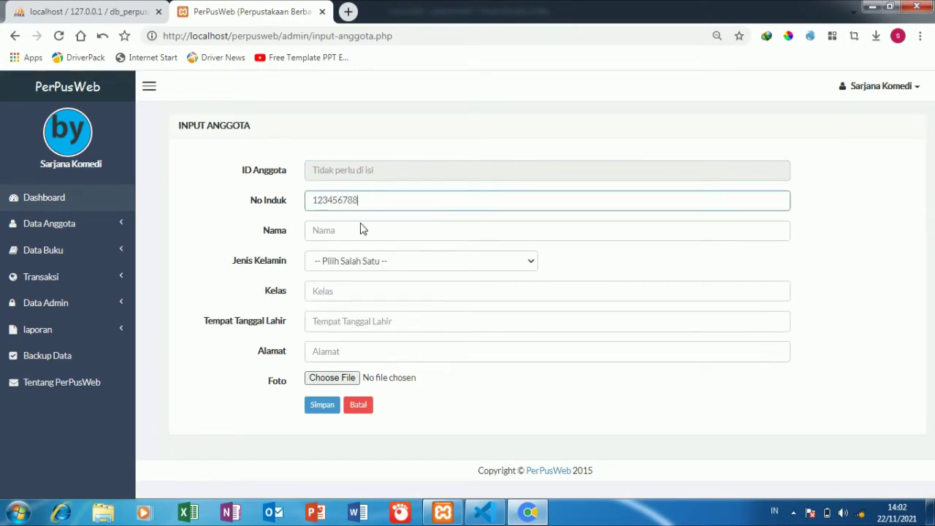
left_click(363, 229)
left_click(349, 284)
left_click(345, 267)
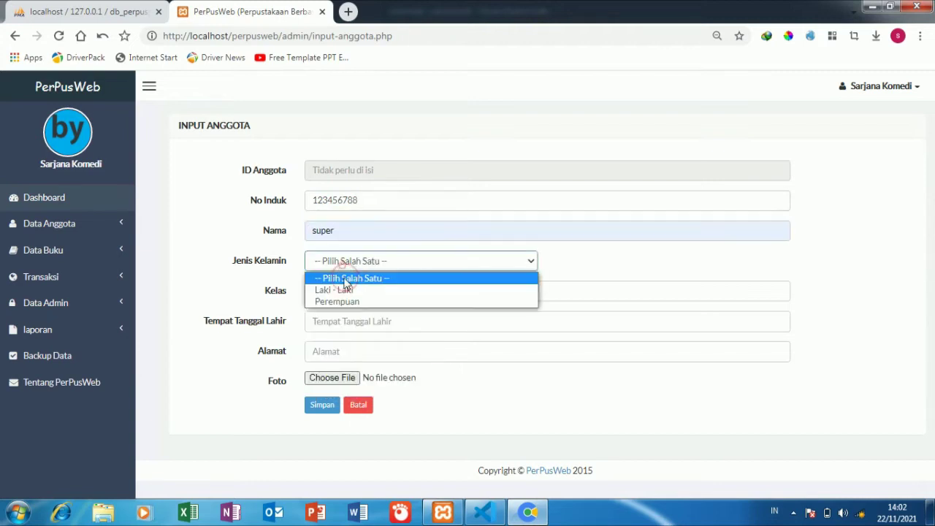
left_click(343, 290)
- Set the member's Kelas to 8D and fill in the Tempat Tanggal Lahir and Alamat fields with previously entered values
left_click(346, 292)
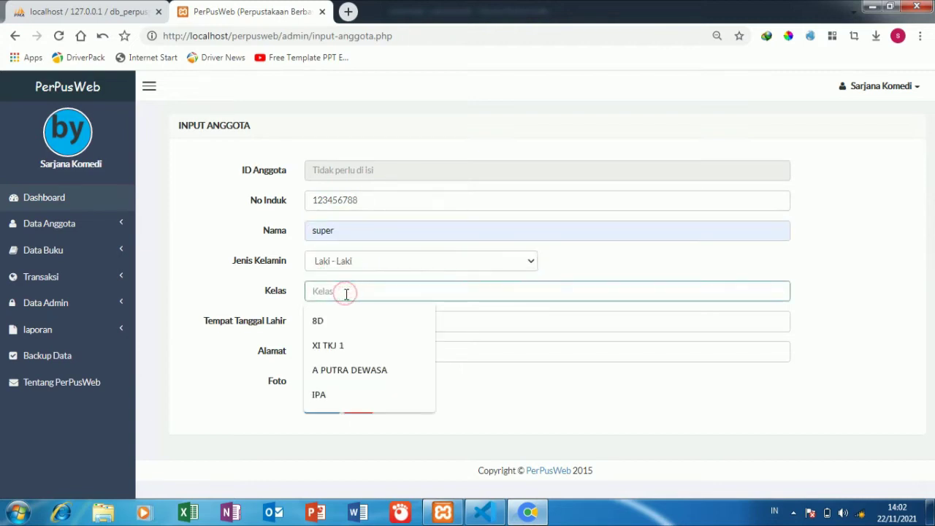
left_click(338, 322)
left_click(334, 312)
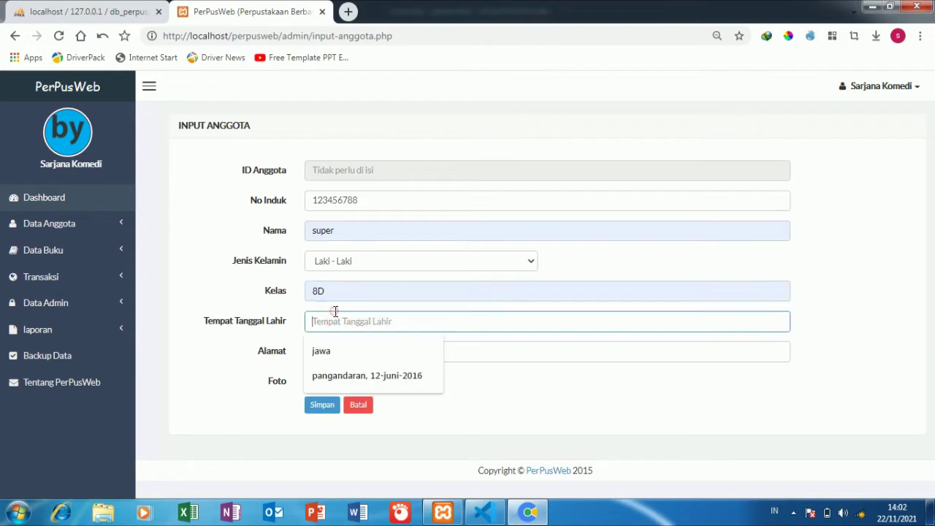
left_click(340, 349)
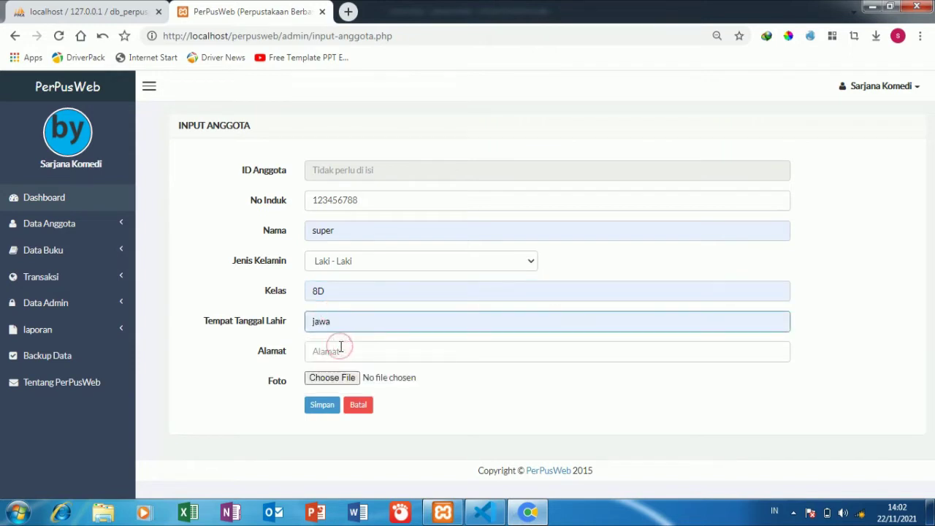
left_click(341, 349)
left_click(352, 382)
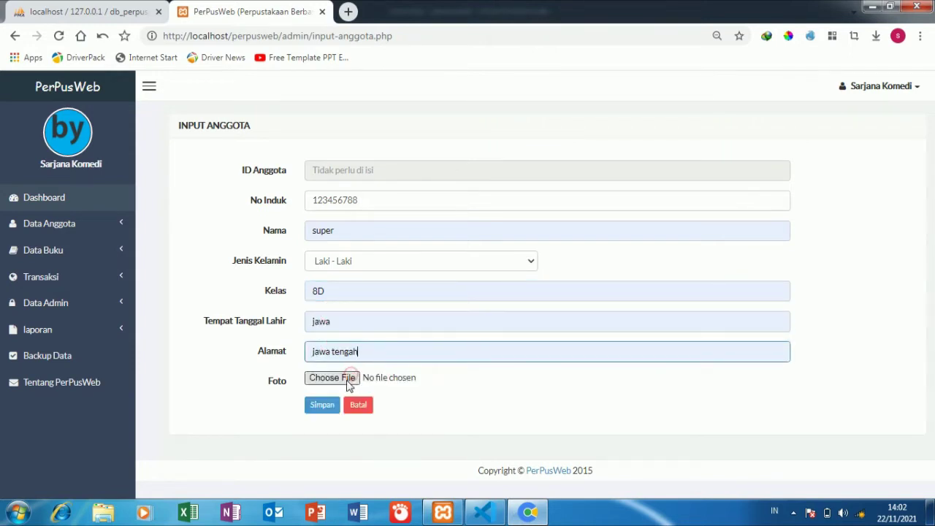
- Attach the Windows-logo house JPG from the Music library as the member's Foto and save the member
left_click(348, 385)
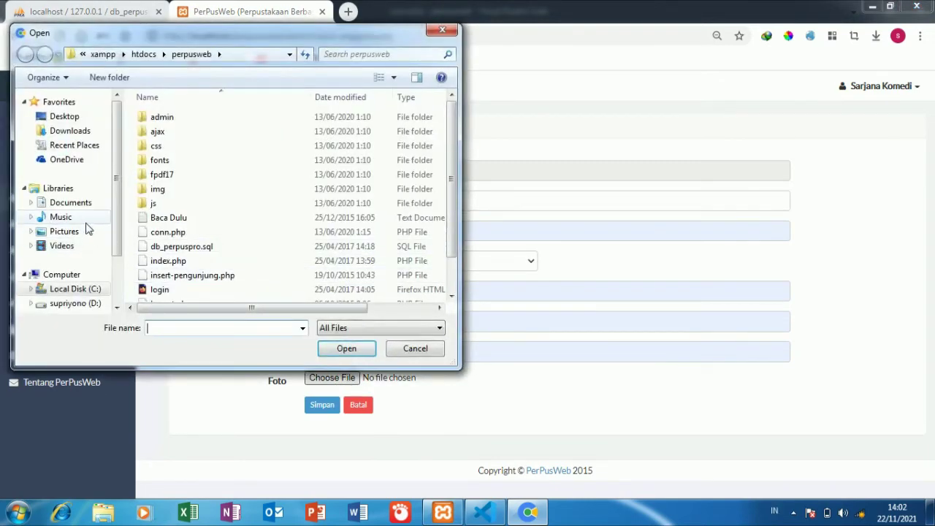
left_click(84, 221)
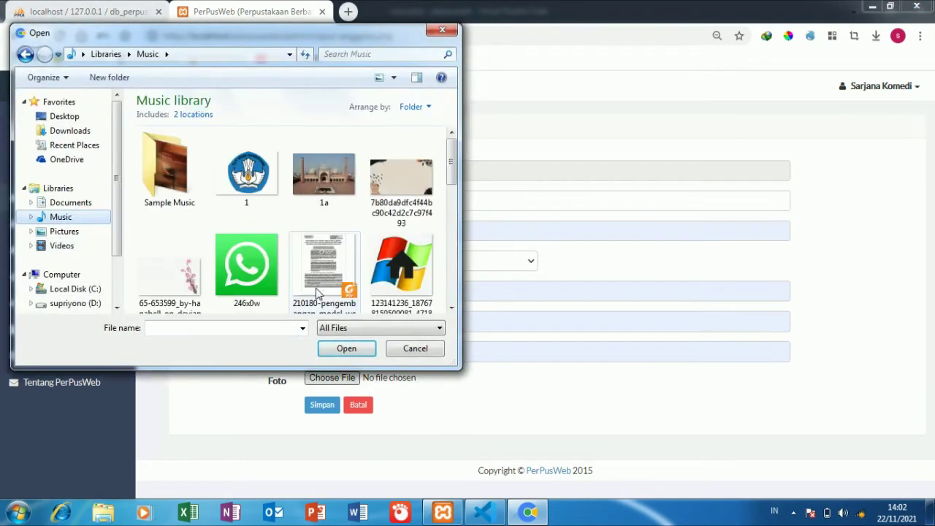
left_click(400, 287)
left_click(358, 349)
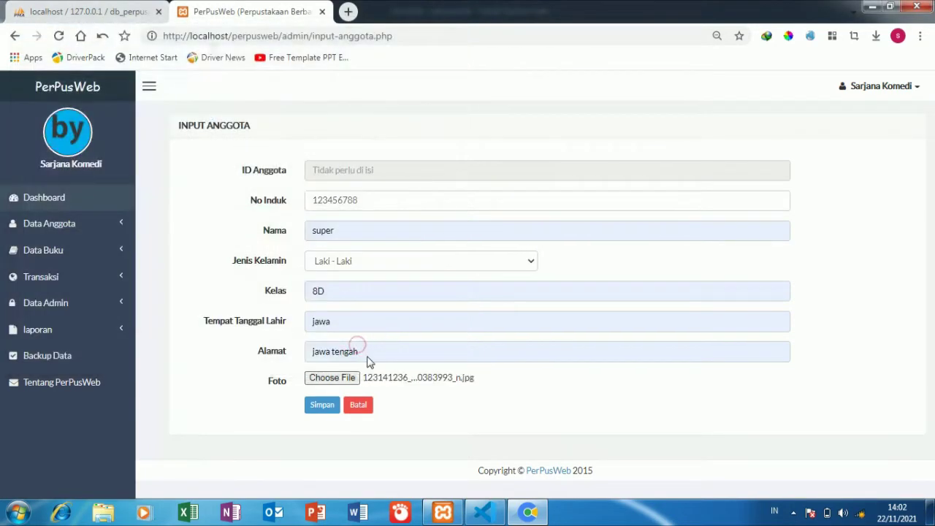
left_click(330, 411)
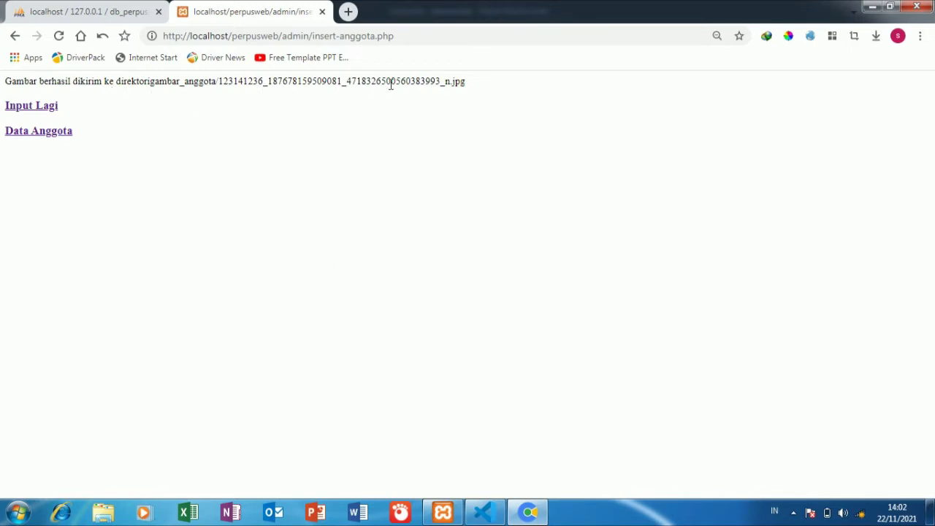
- Go to the Data Anggota list and check its last rows for the new member
left_click(42, 133)
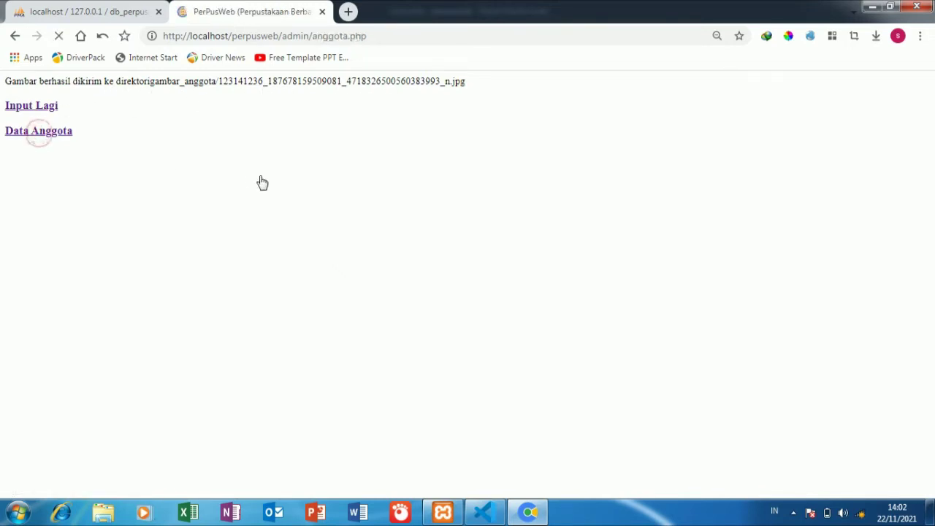
scroll(417, 241, "down", 3)
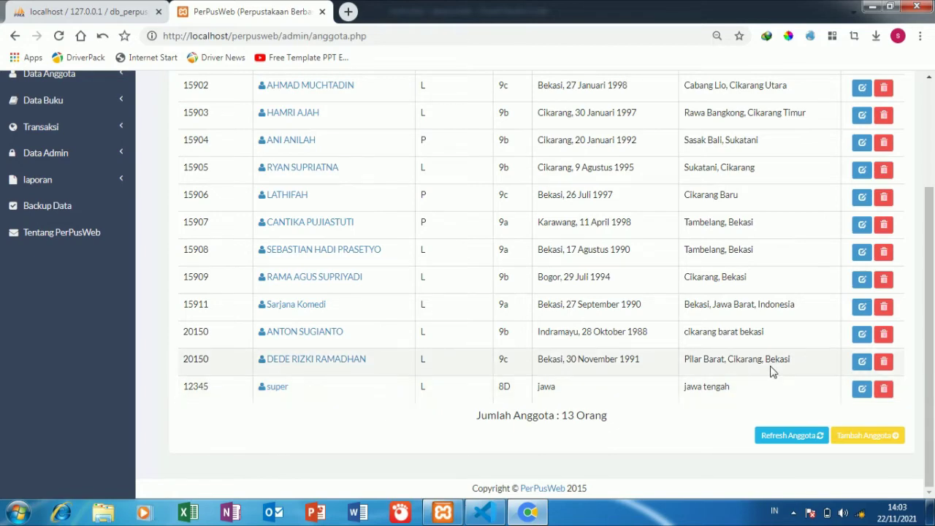
scroll(772, 371, "up", 3)
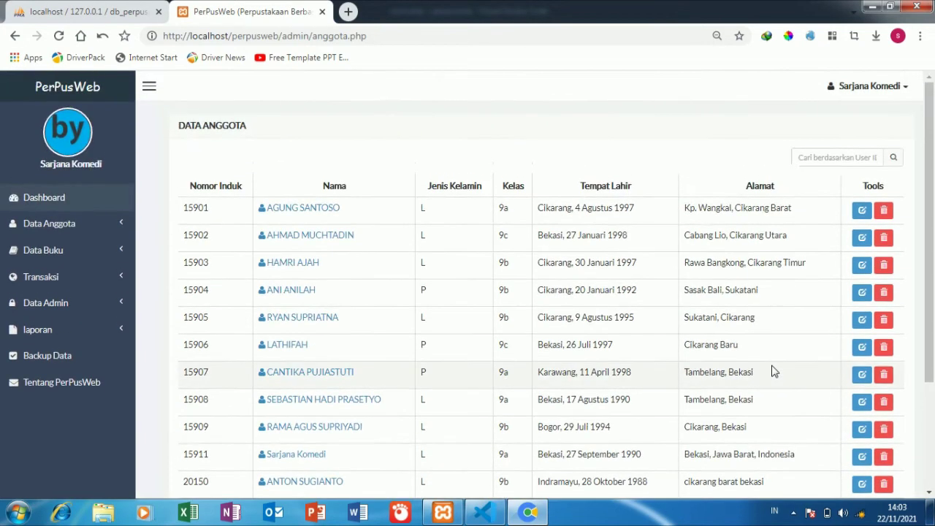
- From the Data Buku list, examine the edit form of "Membangun Toko Online Dengan PHP dan MySQL" and cancel it
left_click(73, 249)
left_click(61, 273)
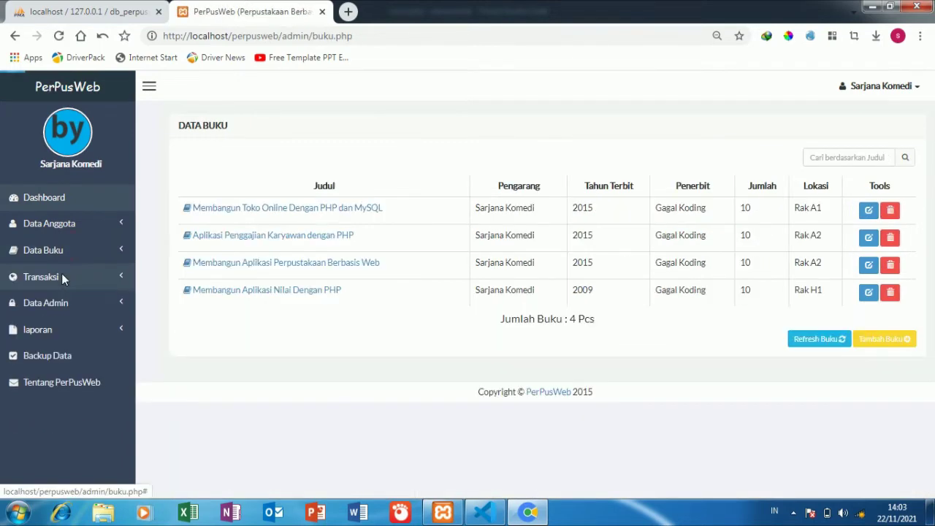
left_click(868, 211)
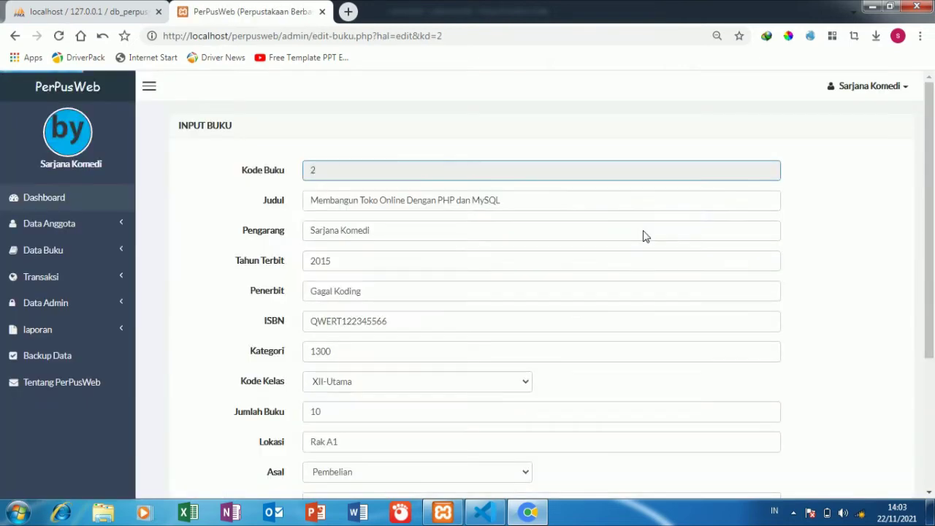
scroll(607, 305, "down", 3)
scroll(496, 351, "up", 5)
scroll(369, 451, "down", 5)
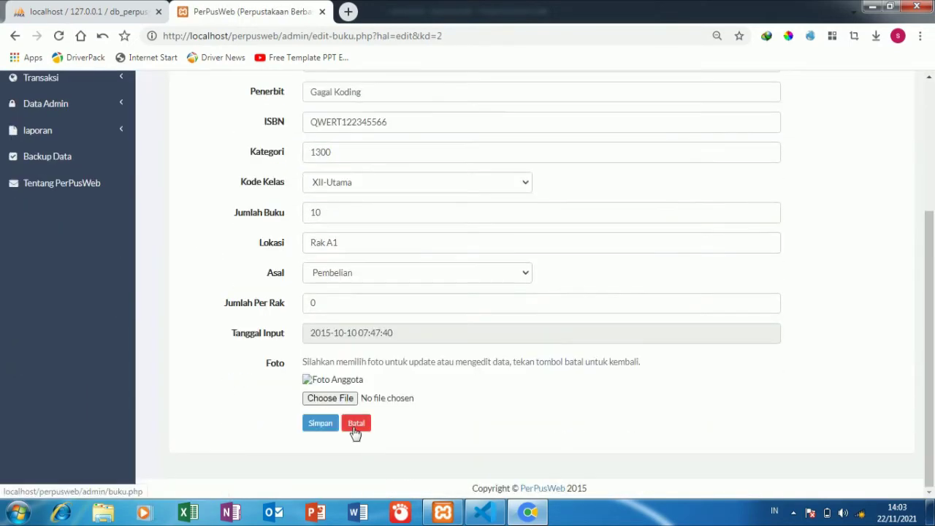
left_click(355, 426)
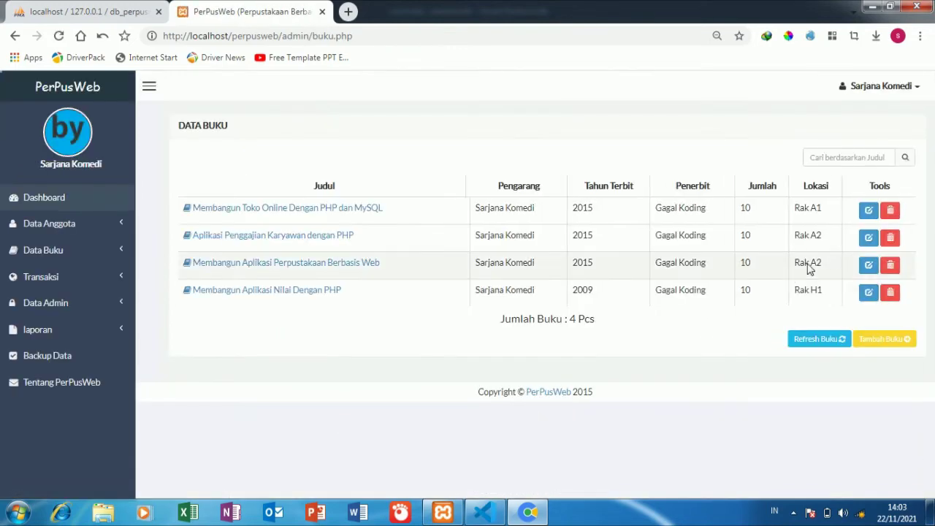
- Examine the edit form of the book "Aplikasi Penggajian Karyawan dengan PHP" and cancel it
left_click(868, 238)
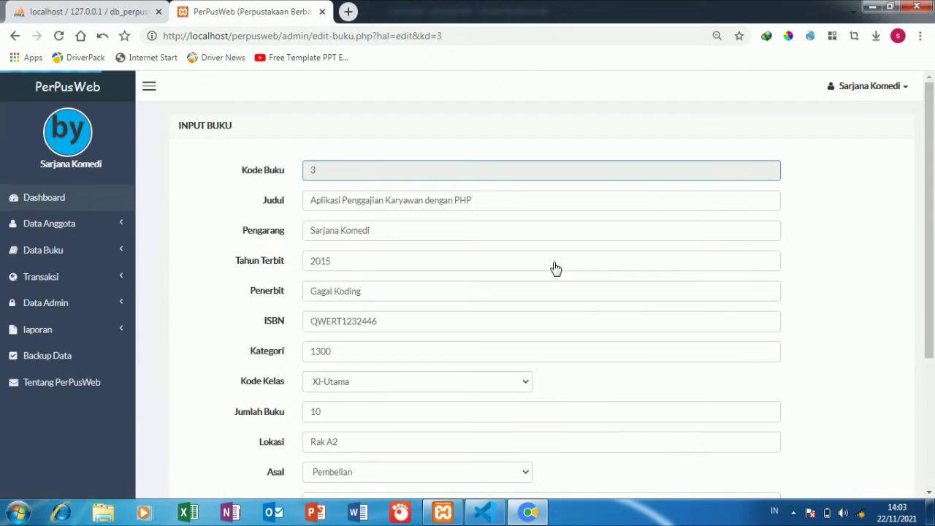
scroll(554, 261, "down", 3)
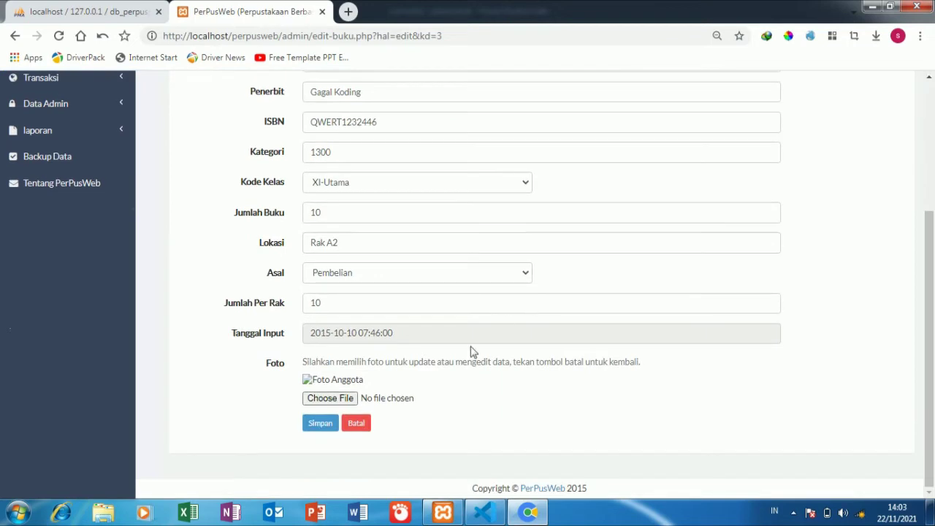
left_click(367, 427)
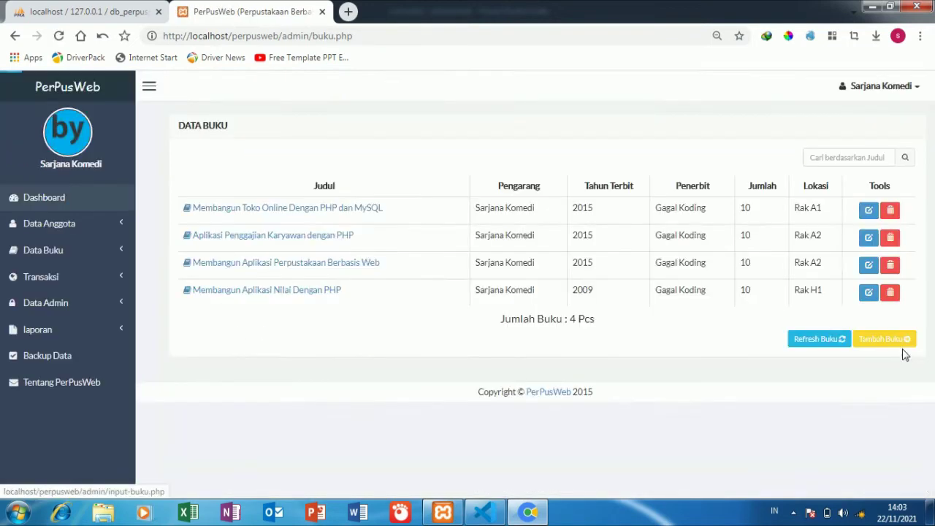
- Start a new book record with "youtube" as its Judul and copy that text into Pengarang
left_click(891, 339)
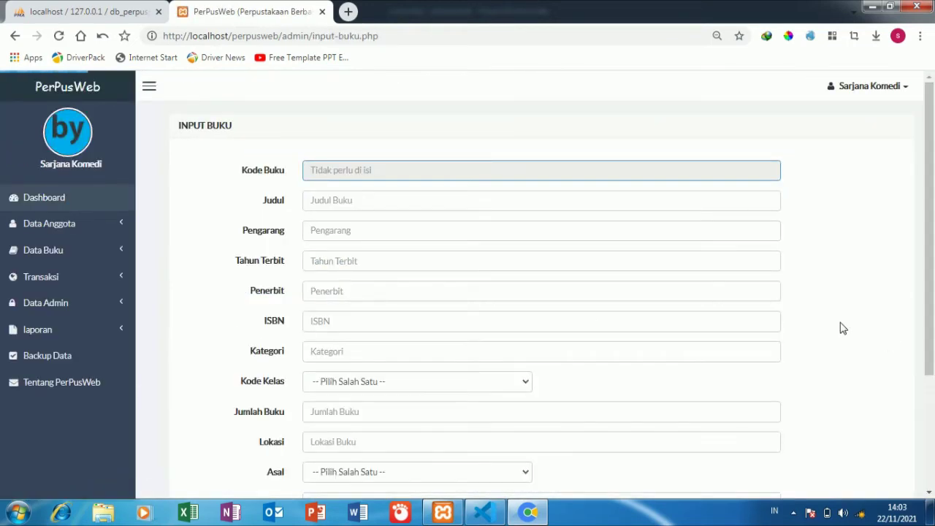
left_click(432, 200)
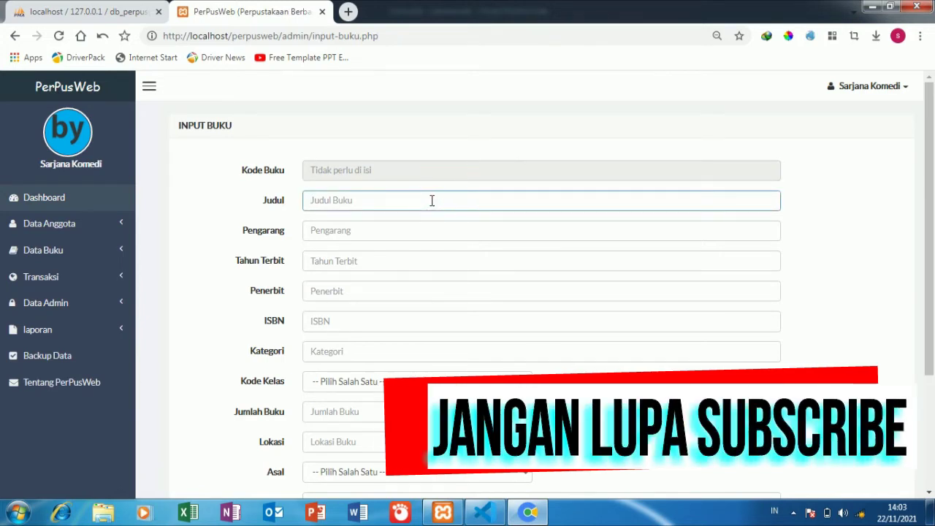
type("youtube")
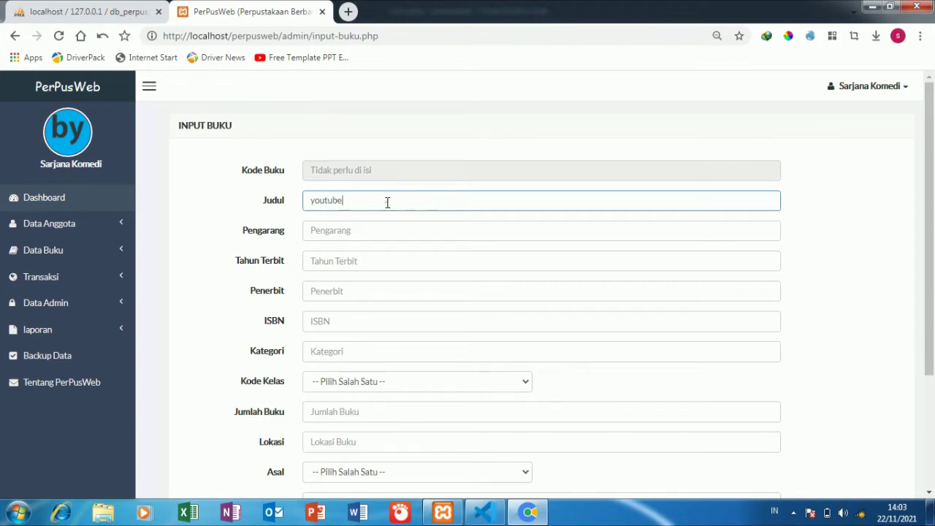
left_click_drag(387, 202, 301, 191)
right_click(324, 198)
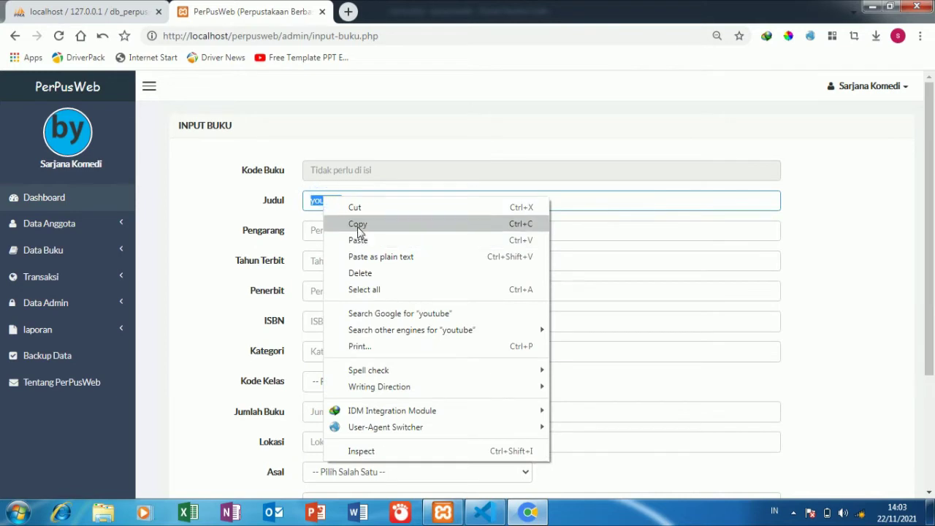
left_click(357, 226)
right_click(352, 231)
left_click(385, 314)
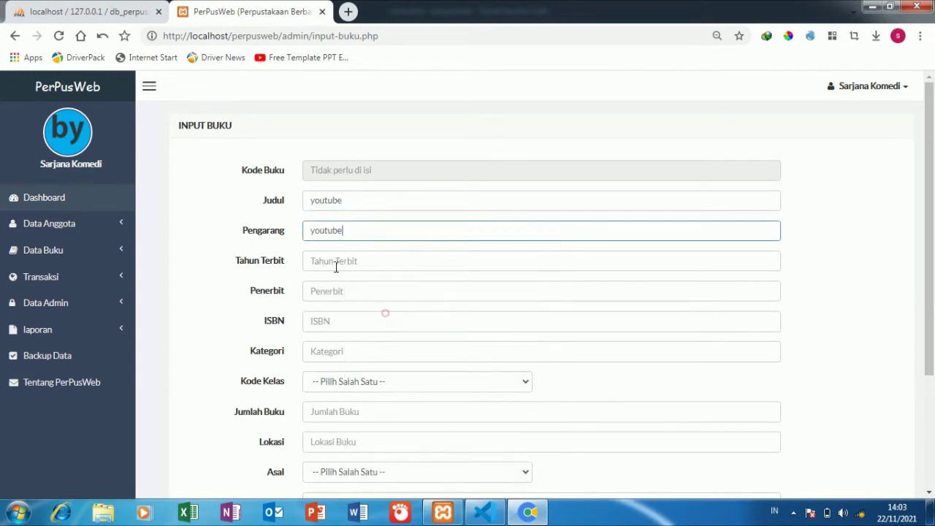
- Set the new book's Tahun Terbit to 2017 and its Penerbit to "youtube"
left_click(328, 259)
type("2017")
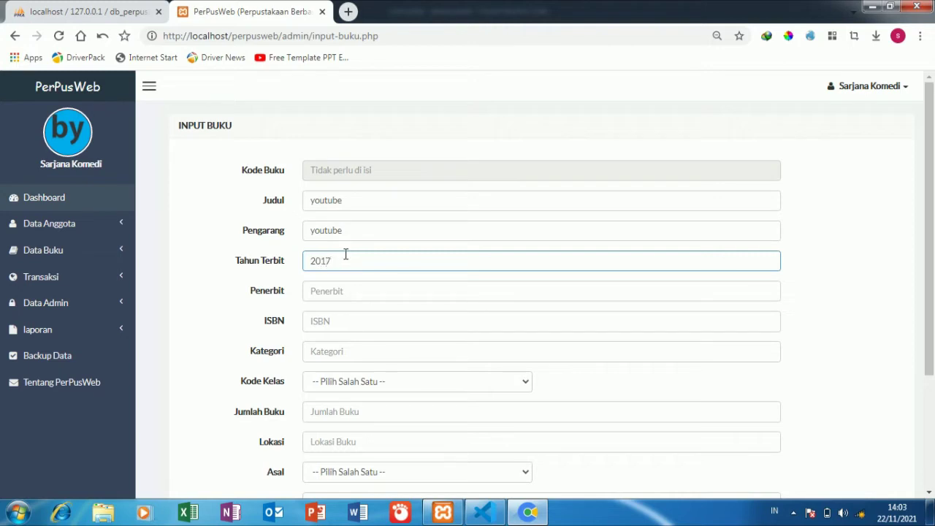
right_click(369, 292)
left_click(417, 136)
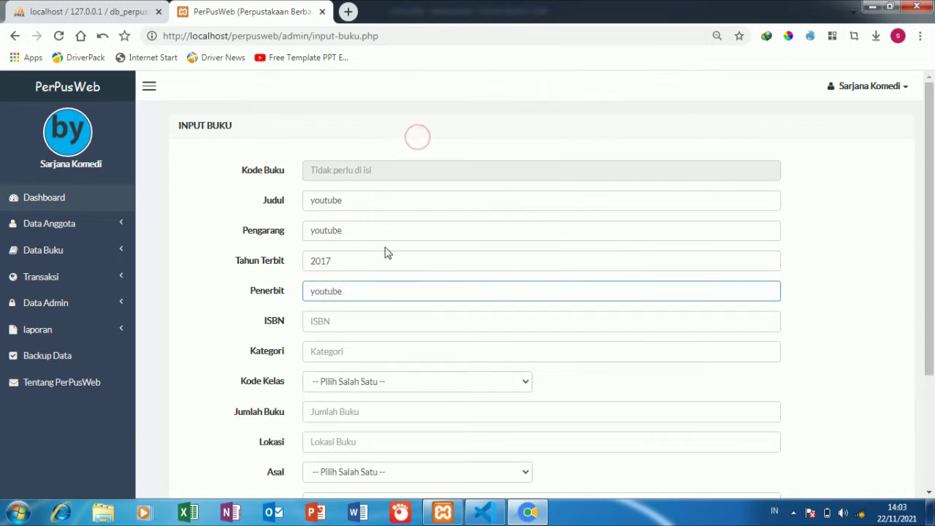
- Enter 1e4h6 as the book's ISBN and "youtube" as its Kategori
left_click(373, 319)
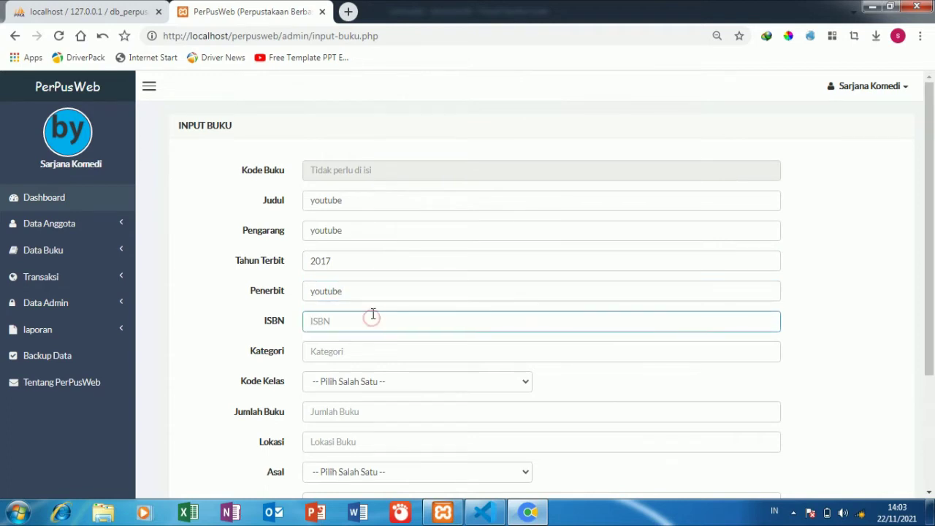
type("1e4h6")
left_click(349, 344)
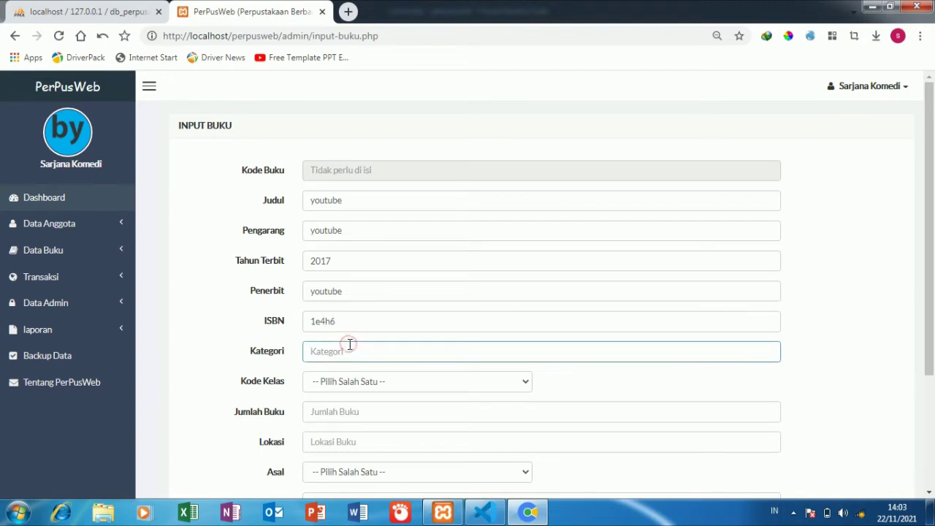
right_click(349, 344)
left_click(377, 196)
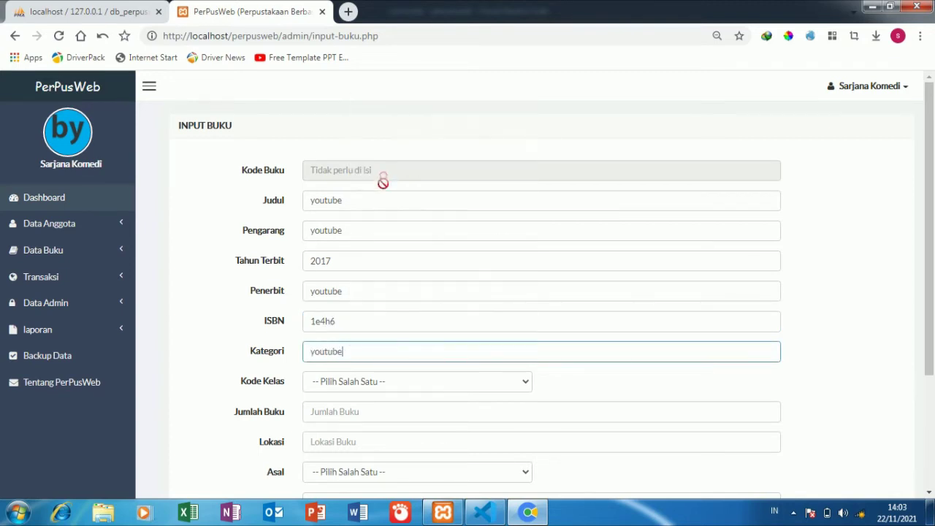
- Set the book's Kode Kelas to X and its Jumlah Buku to 13
left_click(403, 380)
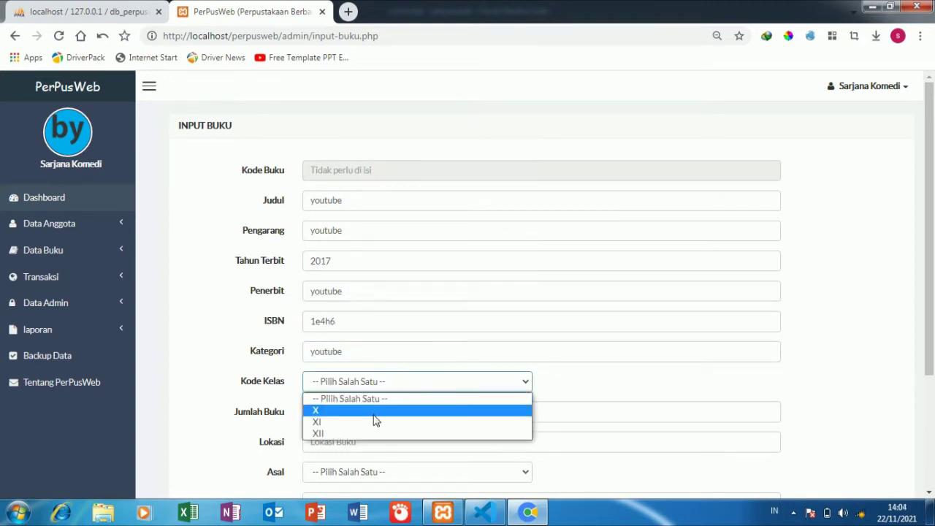
left_click(374, 410)
left_click(372, 410)
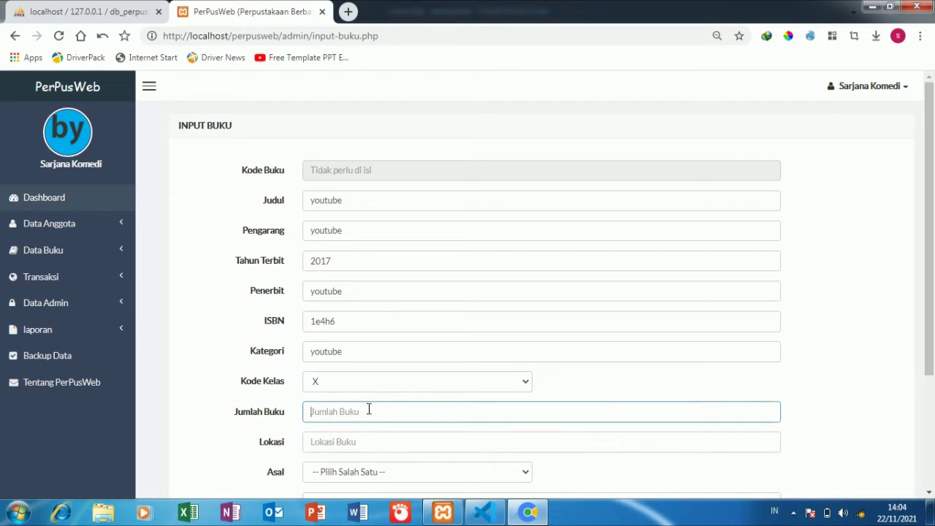
type("13")
- Set the new book's Lokasi to "sebelah kiri"
scroll(368, 409, "down", 2)
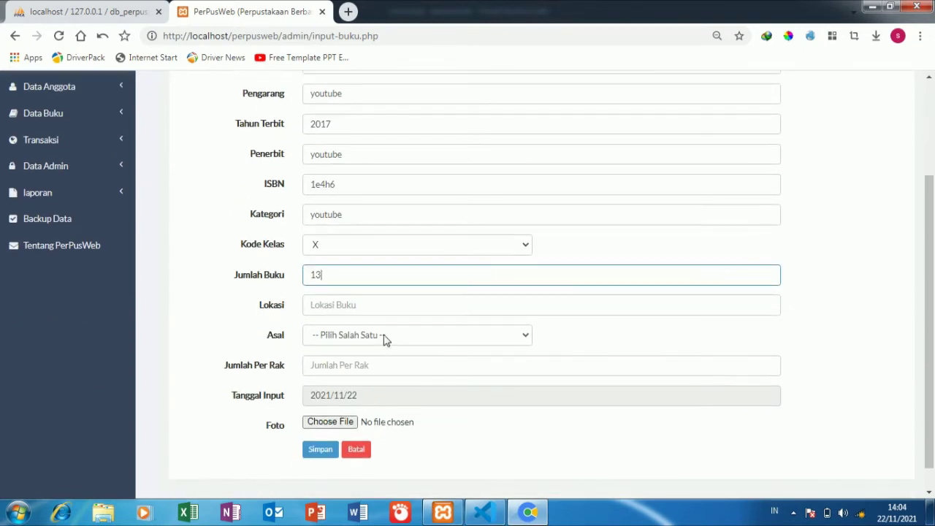
left_click(390, 304)
right_click(390, 303)
left_click(367, 312)
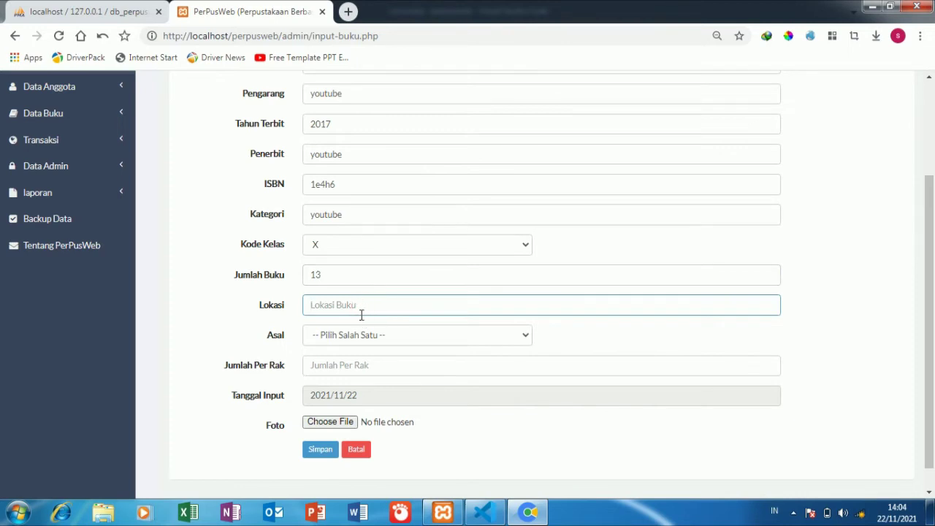
type("sebelah kiri")
- Set the book's Asal to Sumbangan and its Jumlah Per Rak to 4
left_click(382, 339)
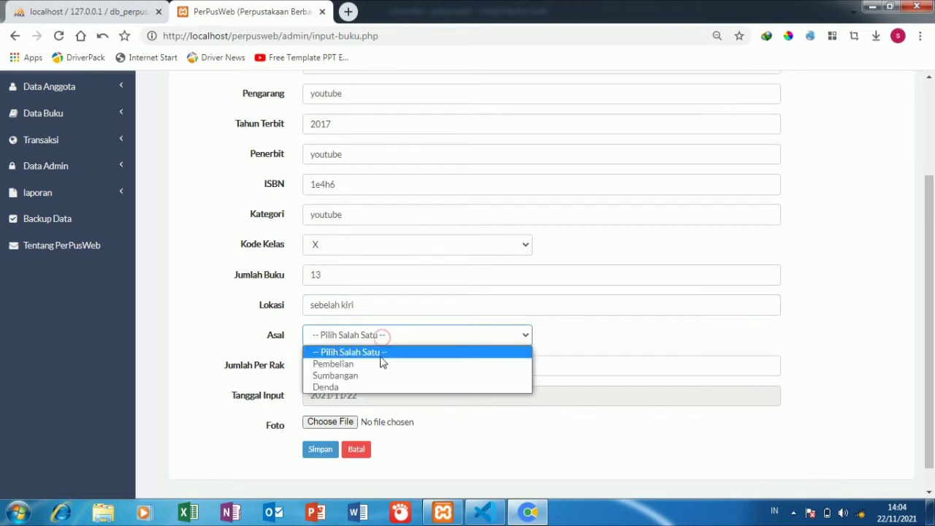
left_click(349, 376)
left_click(345, 365)
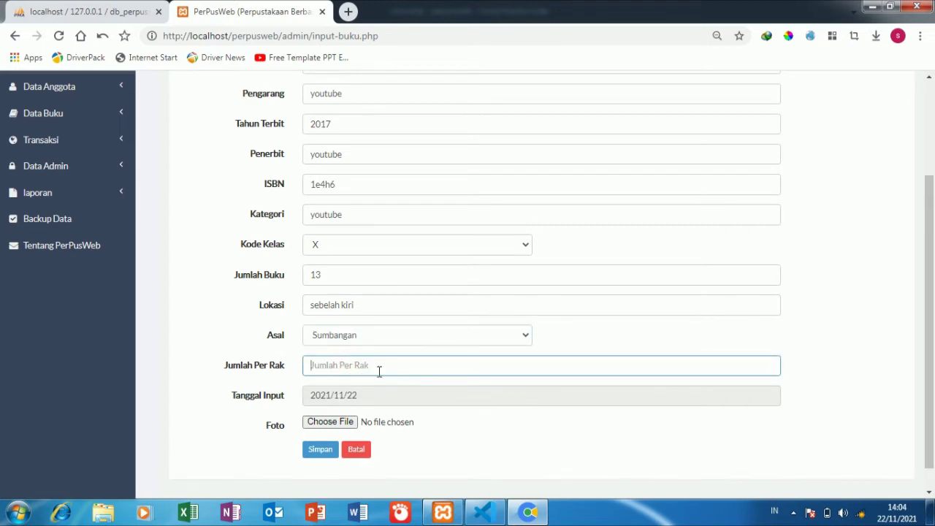
type("1")
key("BackSpace")
type("4")
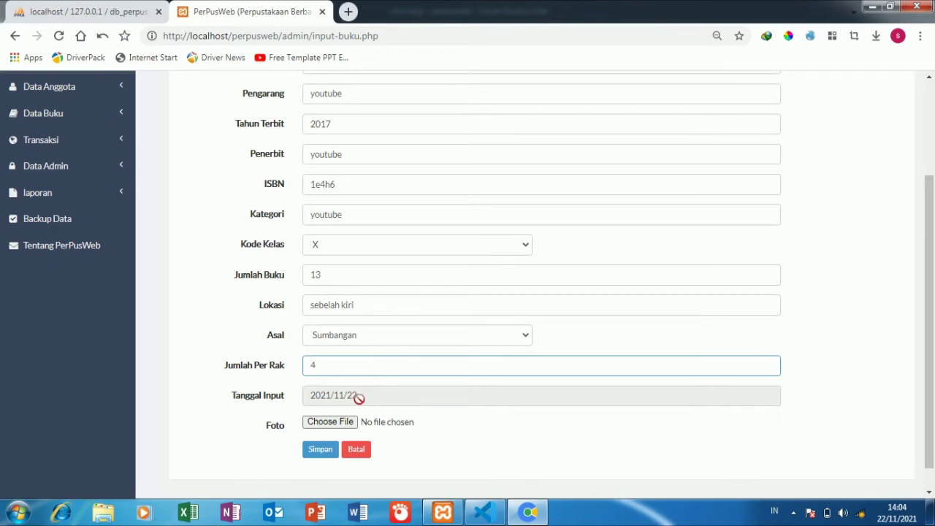
- Try to save the book with image file 1 from the Music library as its Foto, and return to the book form
left_click(319, 431)
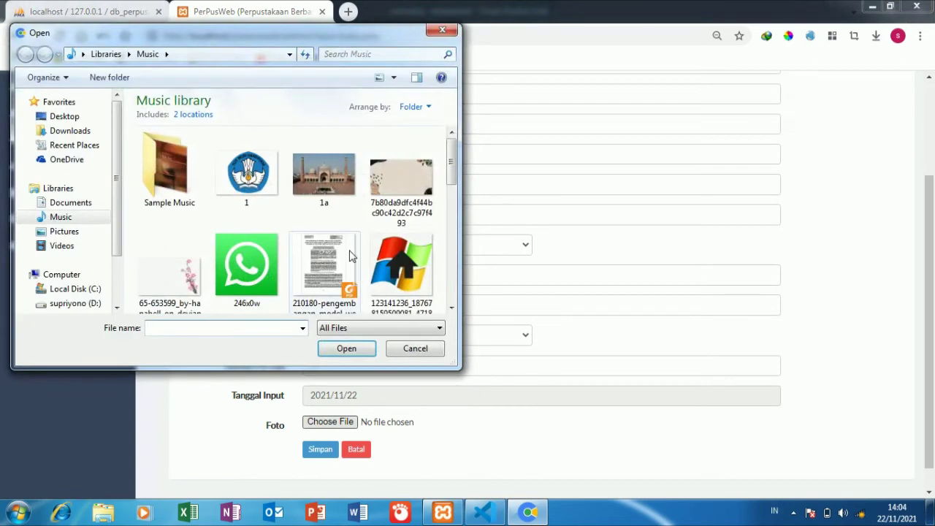
left_click(243, 205)
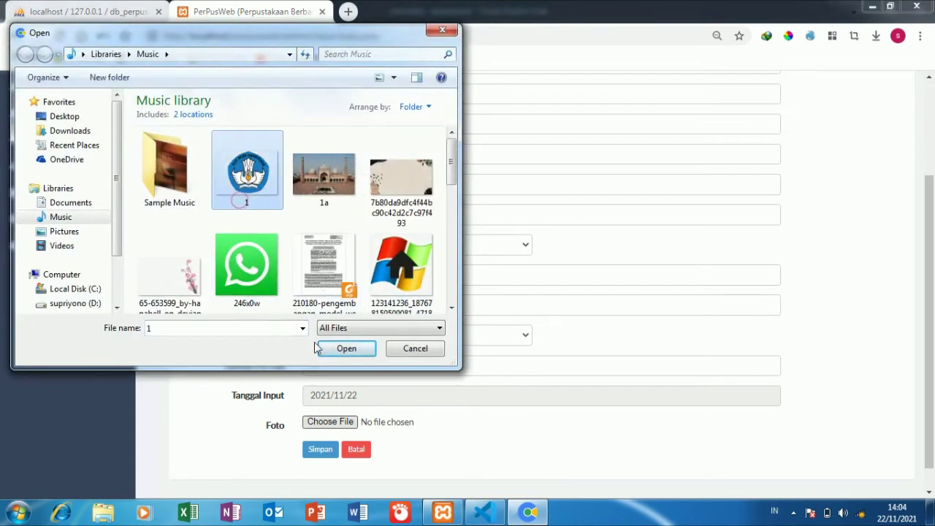
double_click(243, 205)
left_click(322, 453)
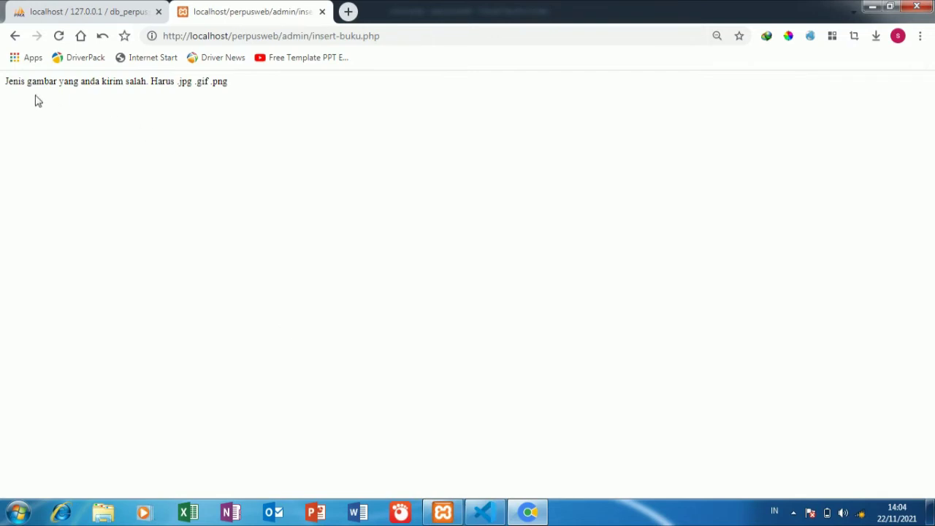
left_click(13, 35)
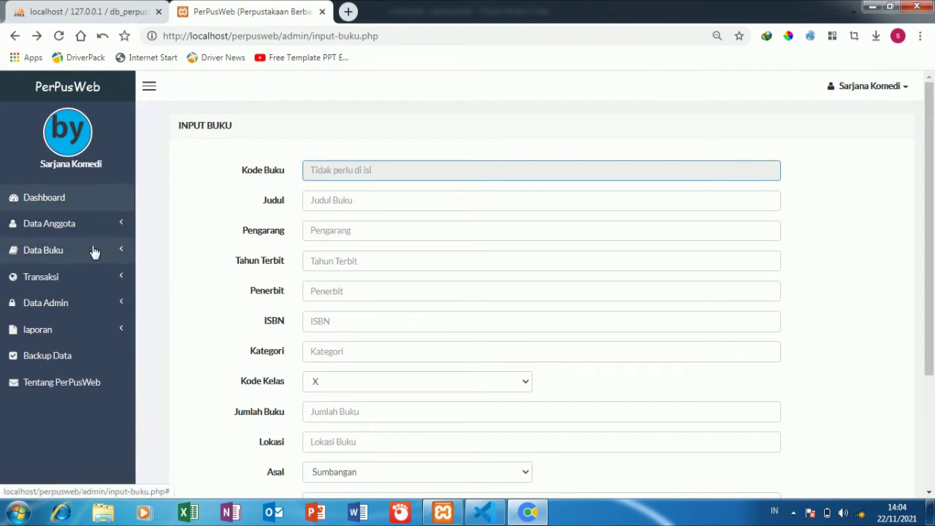
- View the details of the borrowed book "Membangun" from the loan transactions page, and go back to the book list
left_click(86, 275)
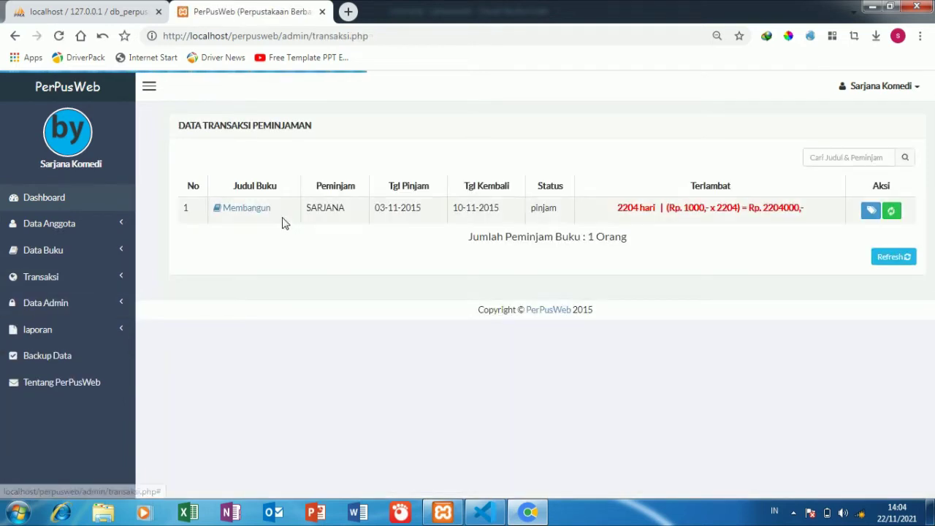
left_click(257, 210)
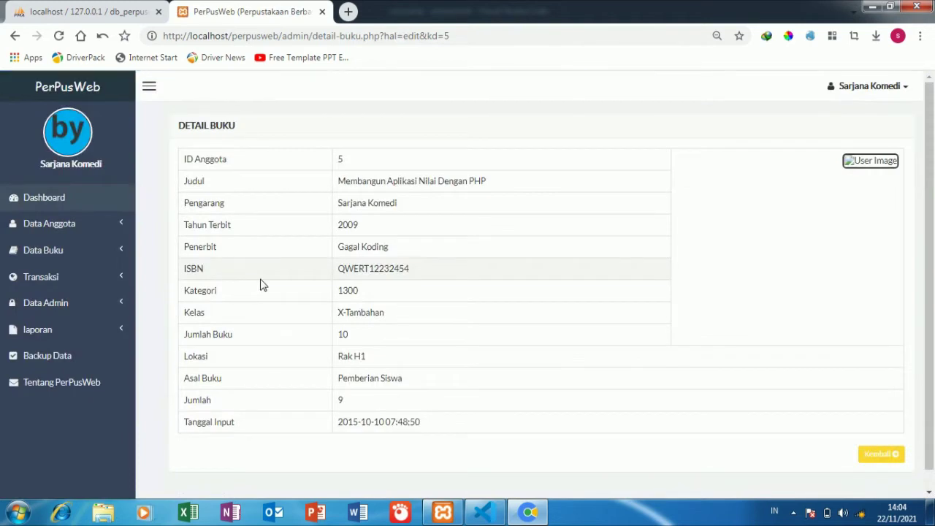
scroll(263, 284, "down", 1)
scroll(262, 285, "up", 1)
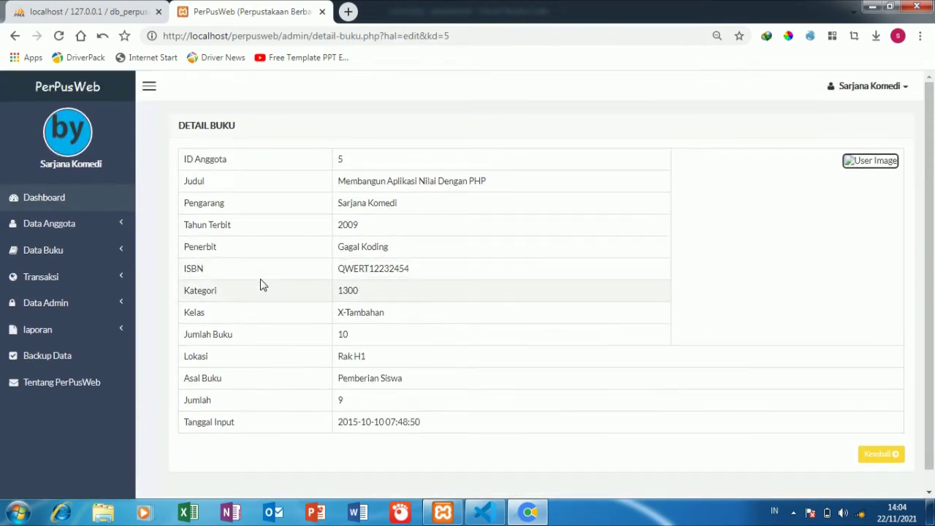
left_click(879, 457)
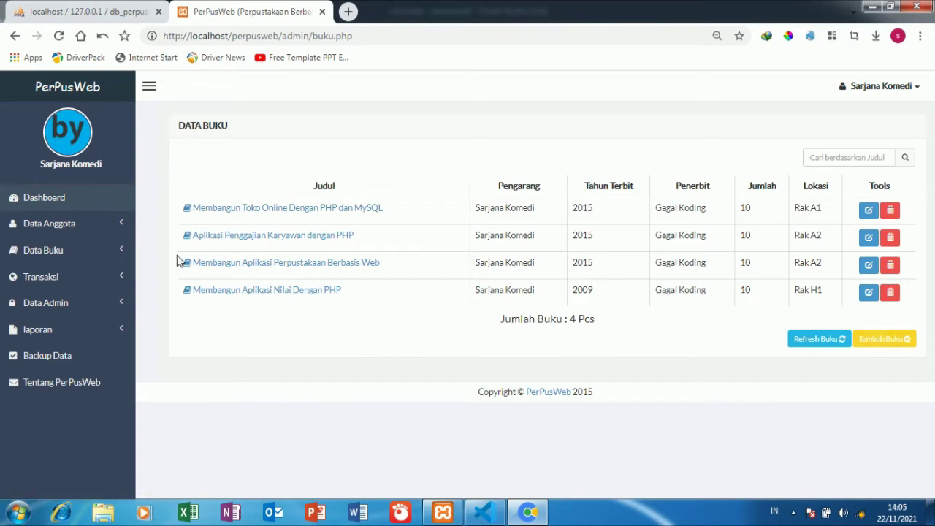
- Extend the loan of the book "Membangun" on the loan transactions page, accept the notice, and check its overdue days
left_click(73, 276)
left_click(77, 298)
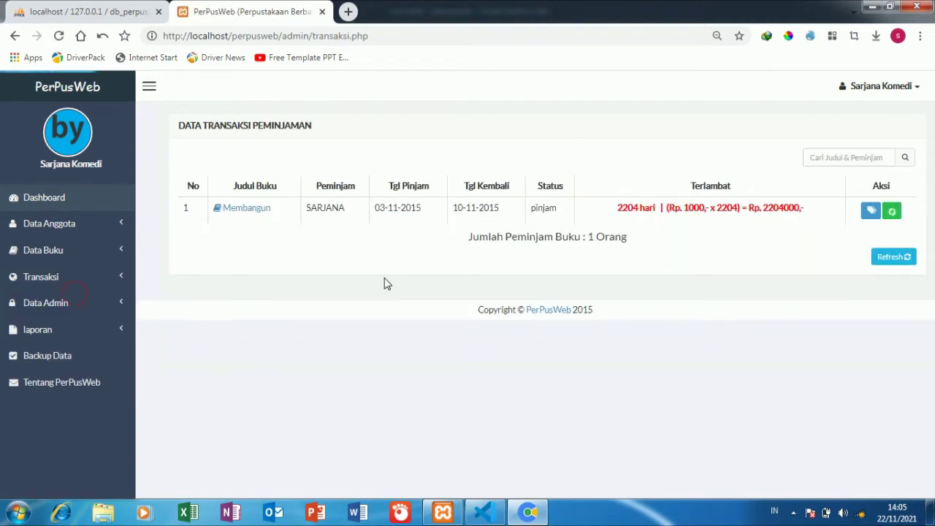
left_click(892, 213)
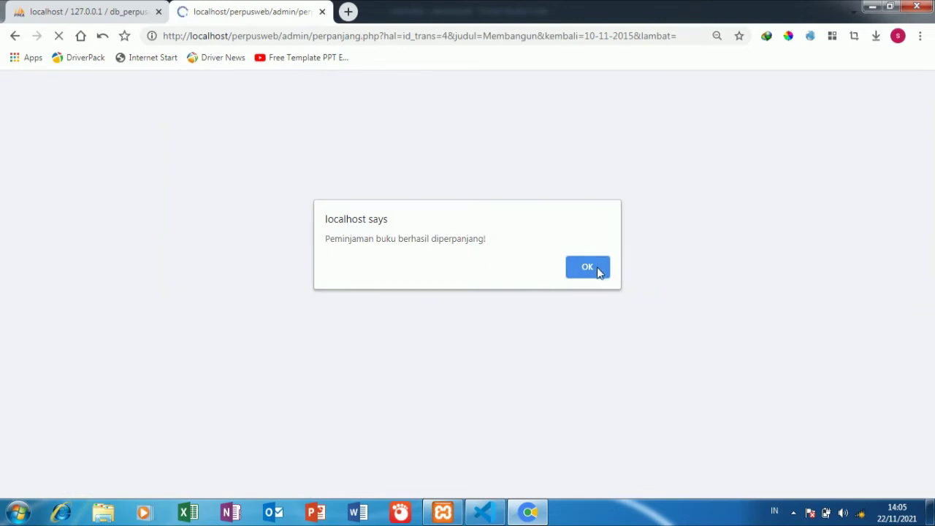
left_click(588, 267)
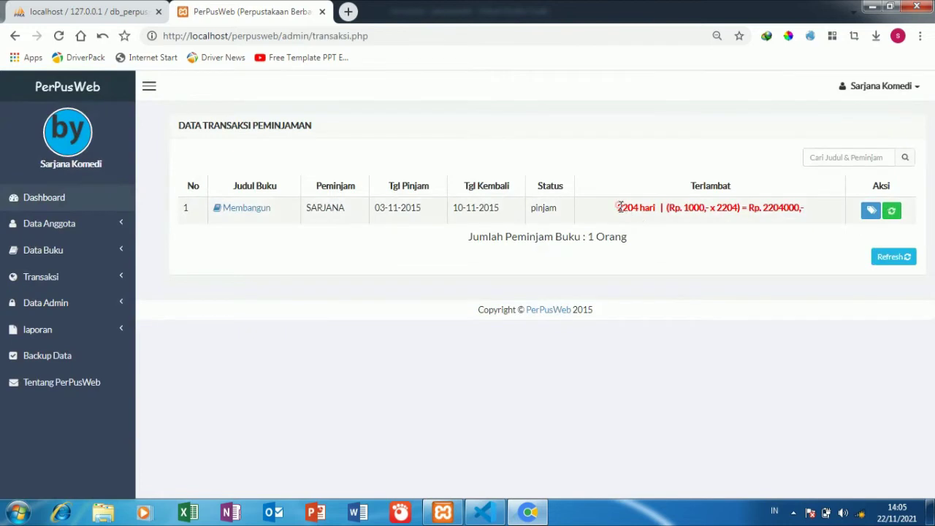
left_click_drag(618, 208, 656, 207)
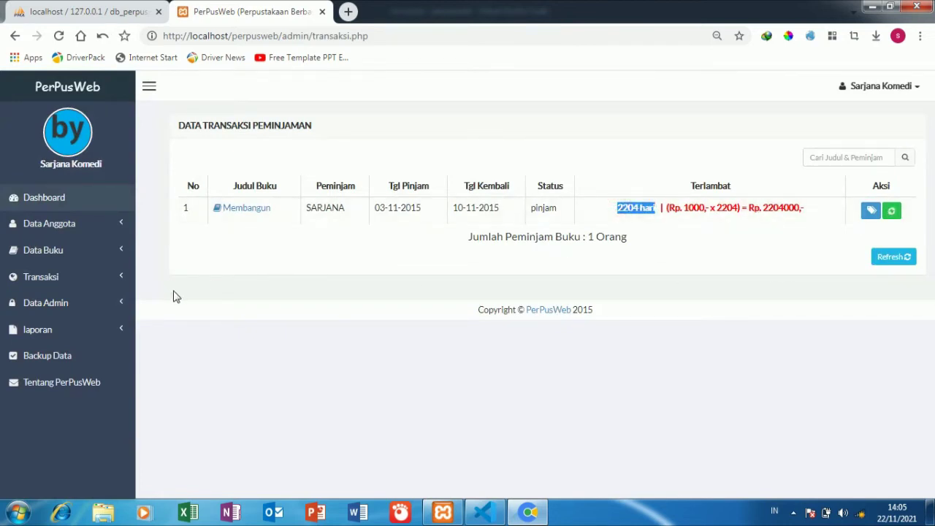
- View the book return transactions page and refresh its list
left_click(92, 285)
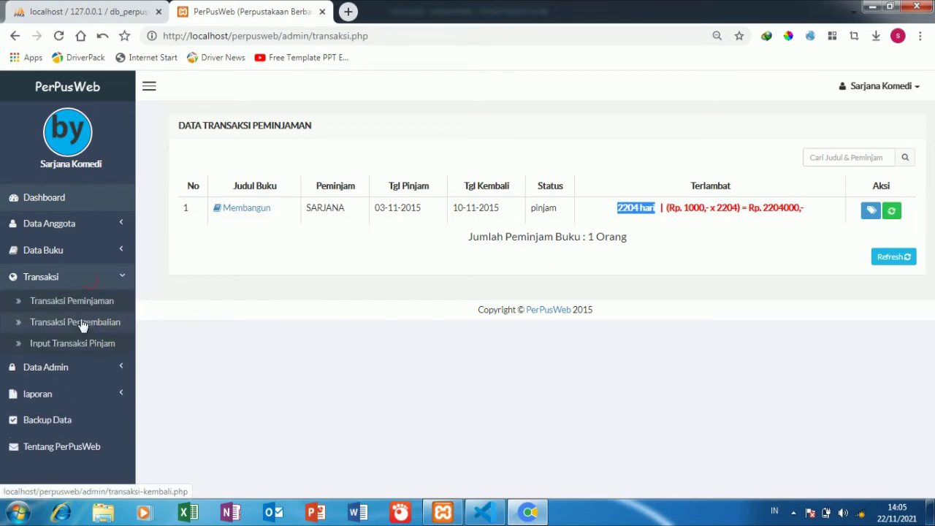
left_click(82, 325)
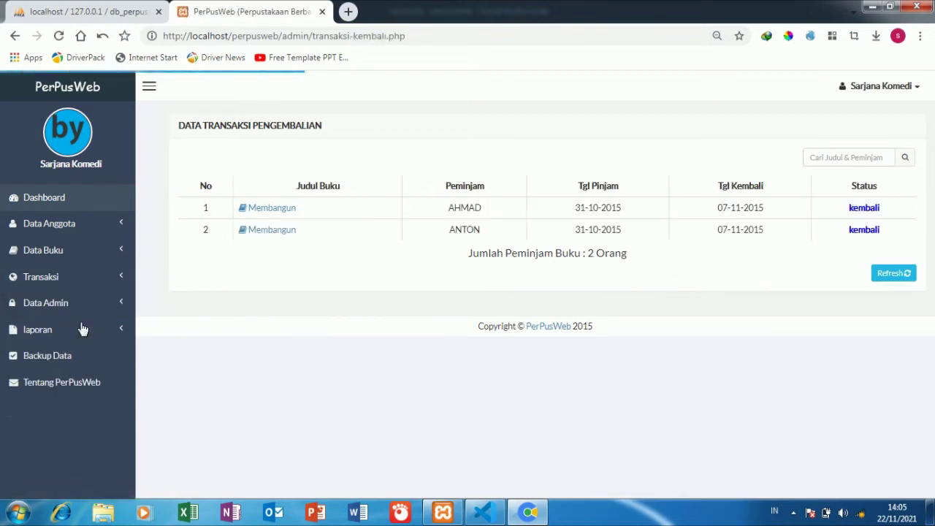
left_click(900, 274)
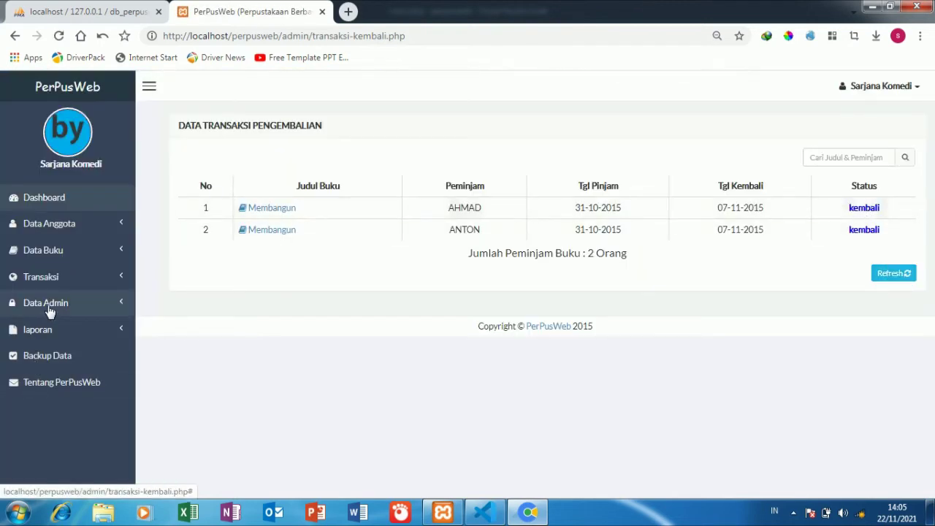
- Start a new admin record with the username "super" and fill in its password and full name
left_click(25, 308)
left_click(51, 326)
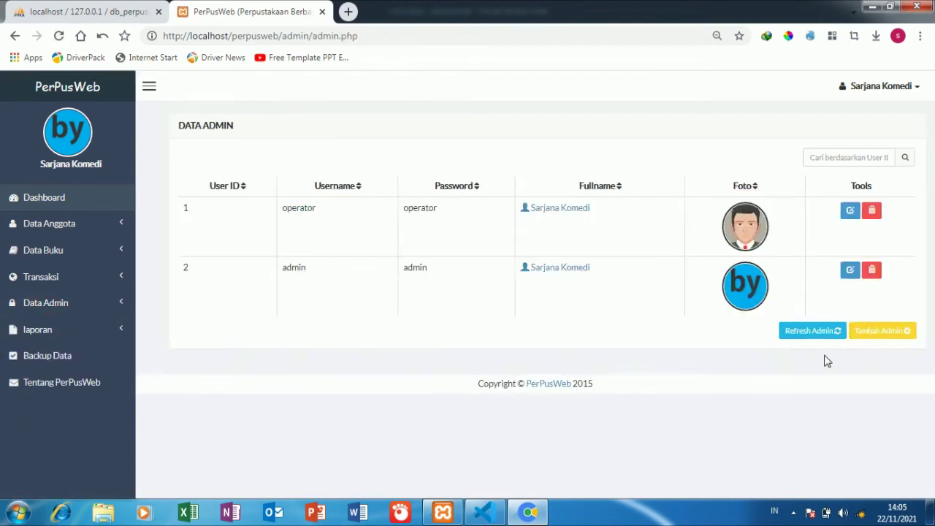
left_click(881, 333)
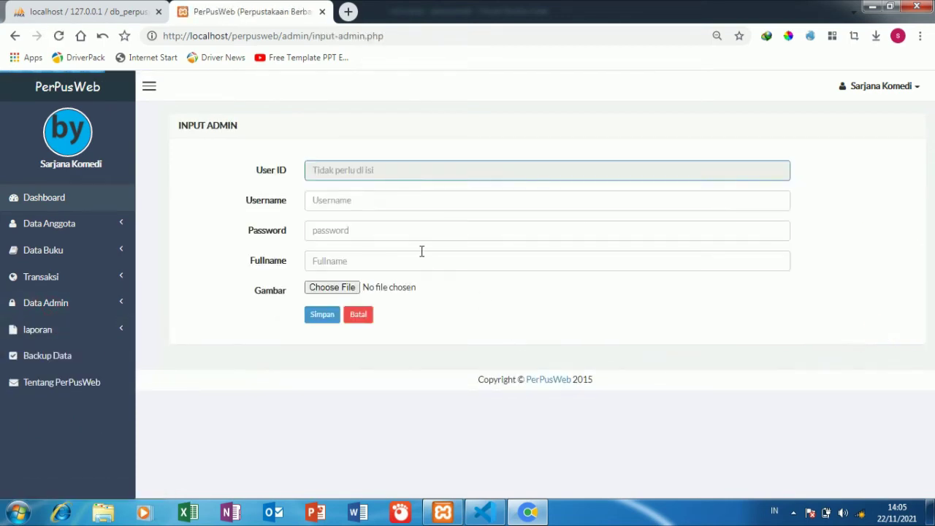
right_click(367, 230)
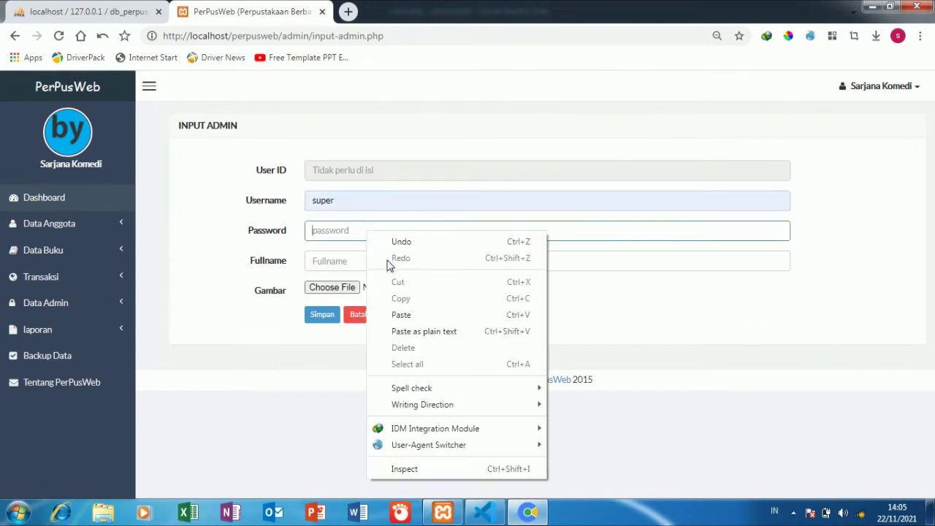
left_click(406, 314)
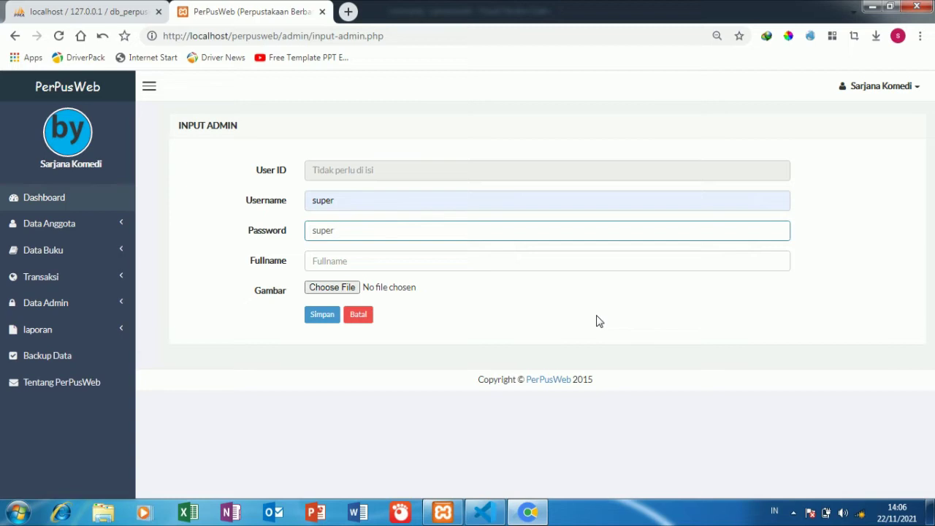
right_click(395, 253)
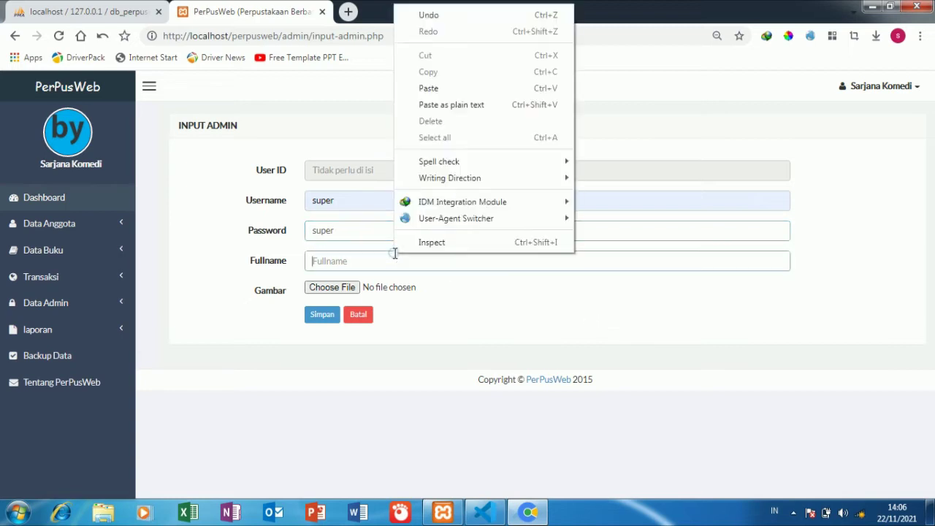
left_click(431, 89)
key("Tab")
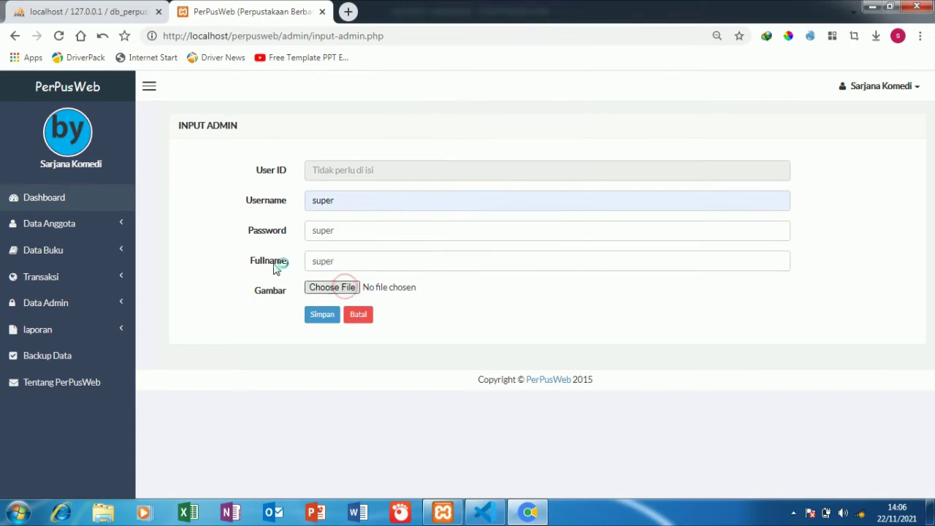
- Attach the Windows logo image whose file name begins with 123141236 as the Gambar, save the admin, and show the admin list
left_click(232, 252)
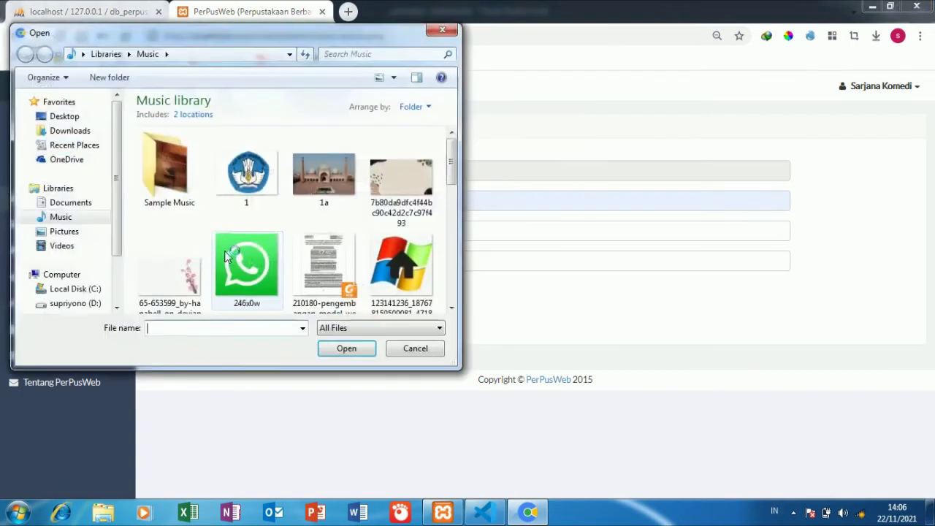
left_click(400, 285)
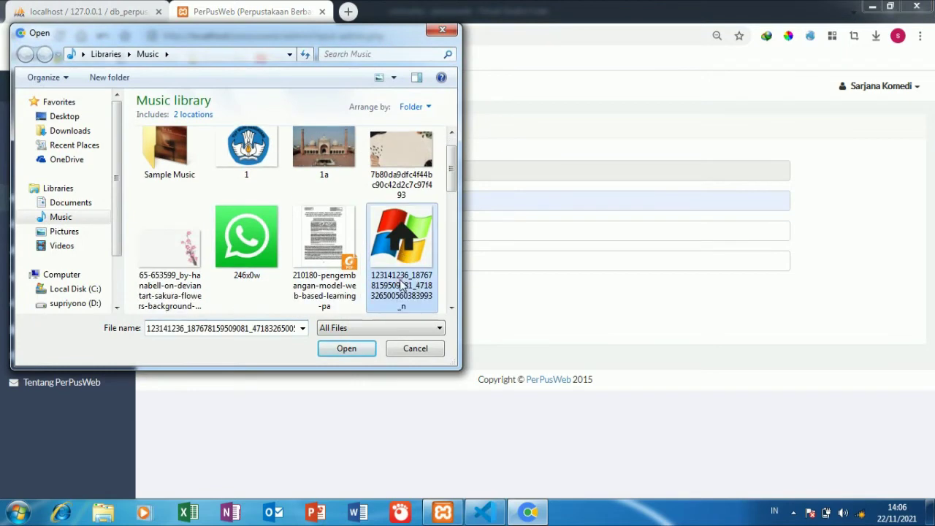
left_click(346, 348)
left_click(311, 313)
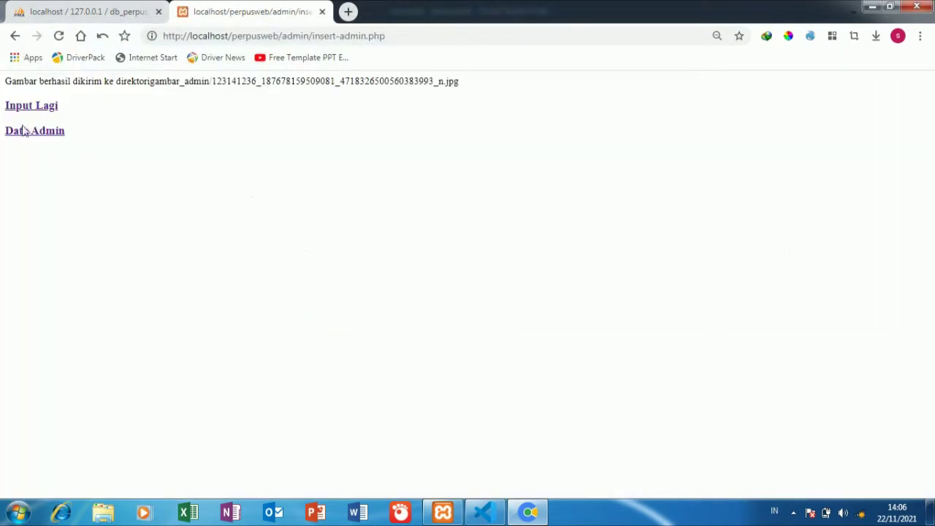
left_click(24, 130)
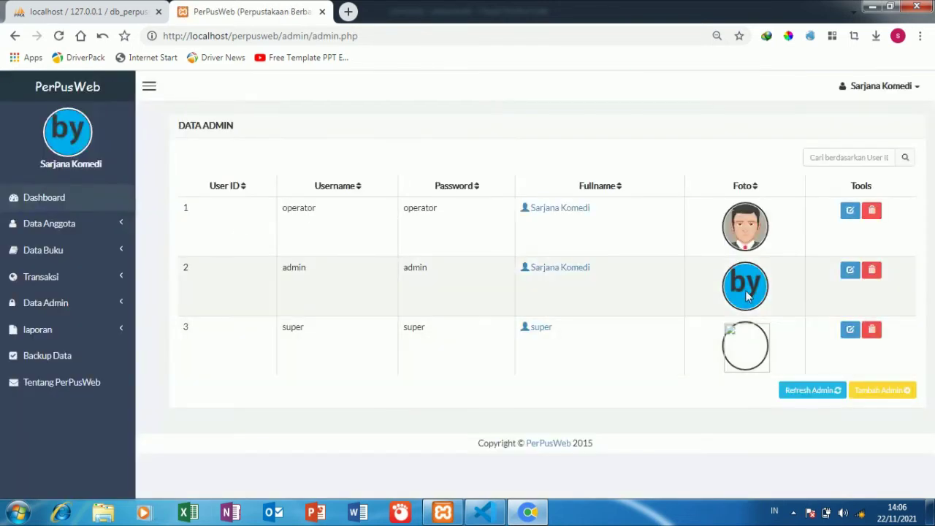
- Switch to Visual Studio Code to check the uploaded picture in the admin/gambar_admin folder, and return to the browser
left_click(497, 512)
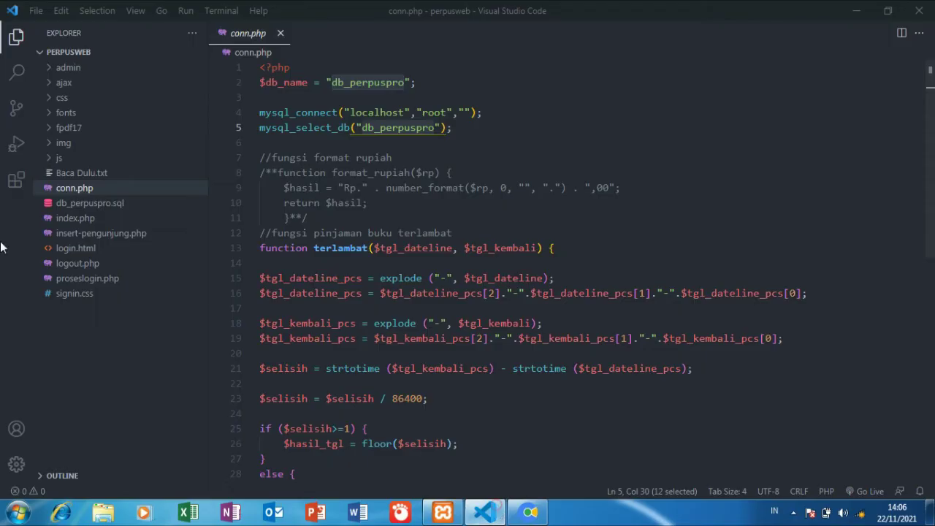
left_click(73, 68)
scroll(88, 190, "down", 5)
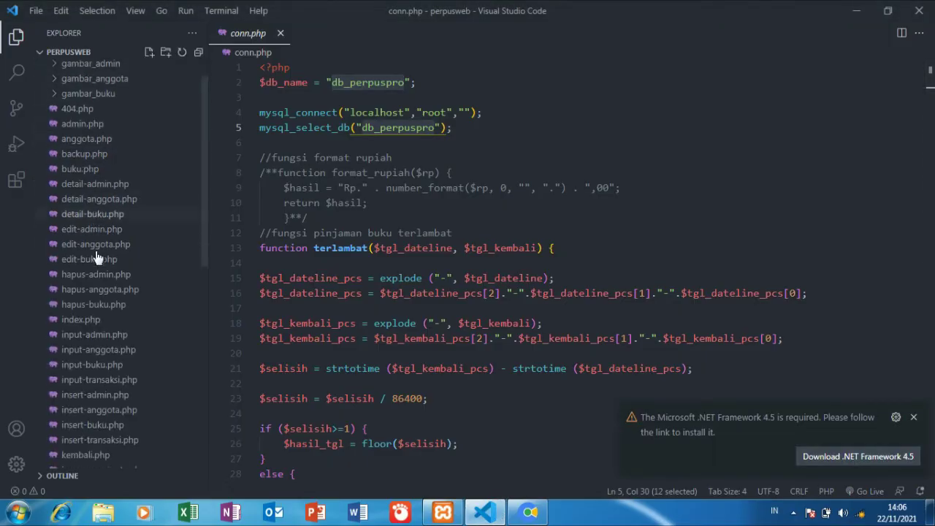
scroll(87, 201, "up", 4)
scroll(87, 197, "up", 1)
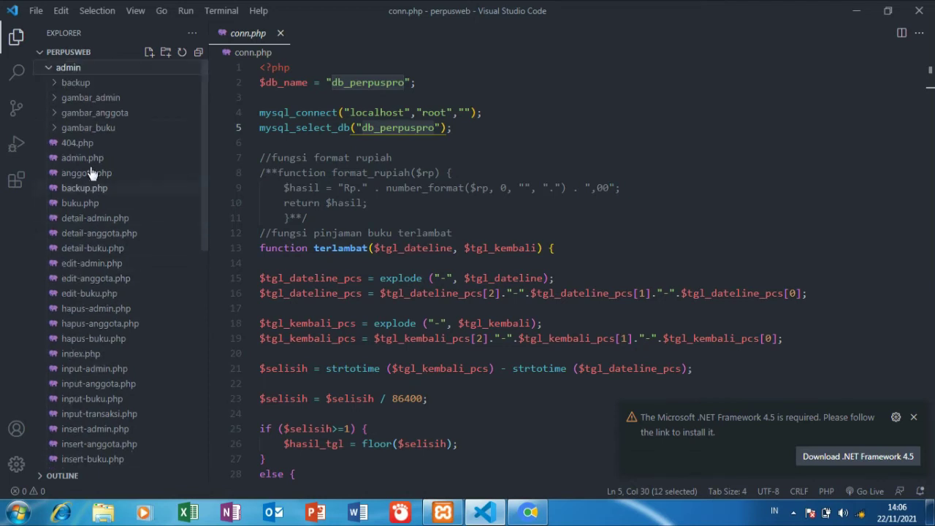
left_click(104, 98)
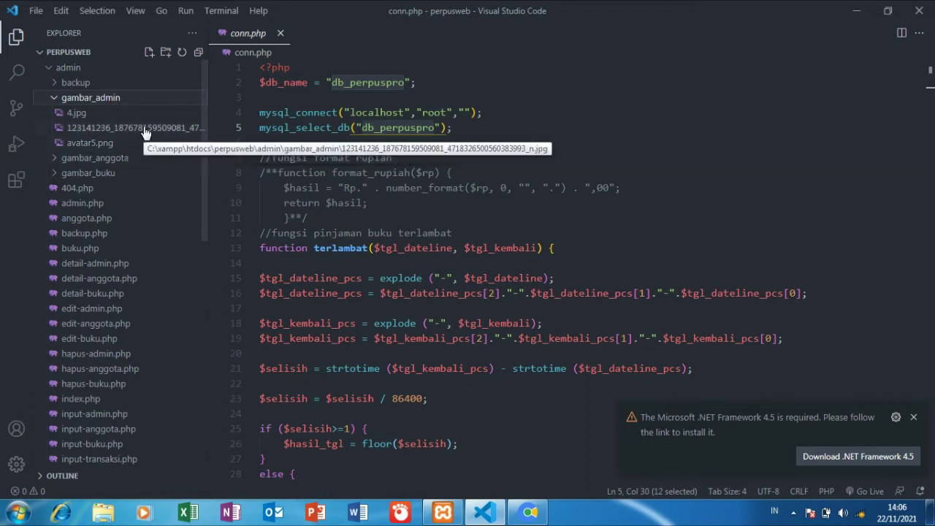
left_click(530, 511)
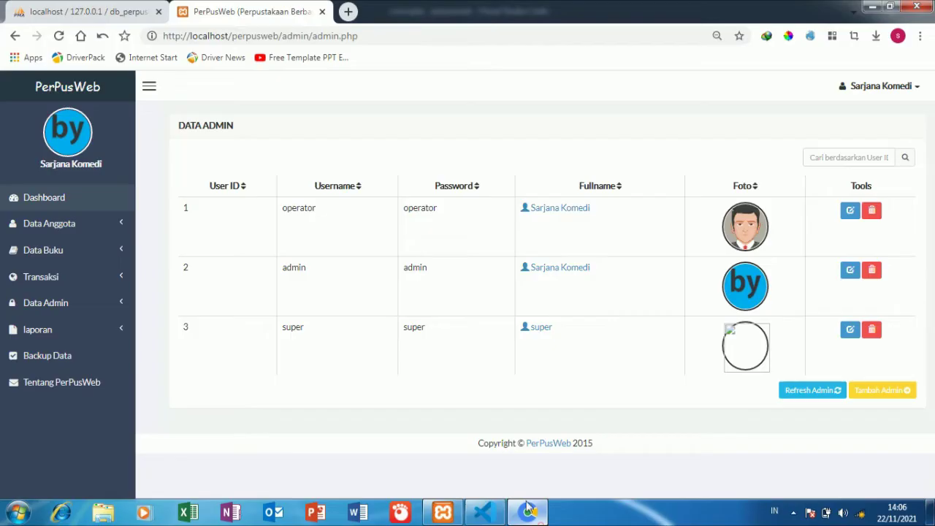
- Generate the member report (Laporan Anggota) and download it as doc_4.pdf
left_click(69, 329)
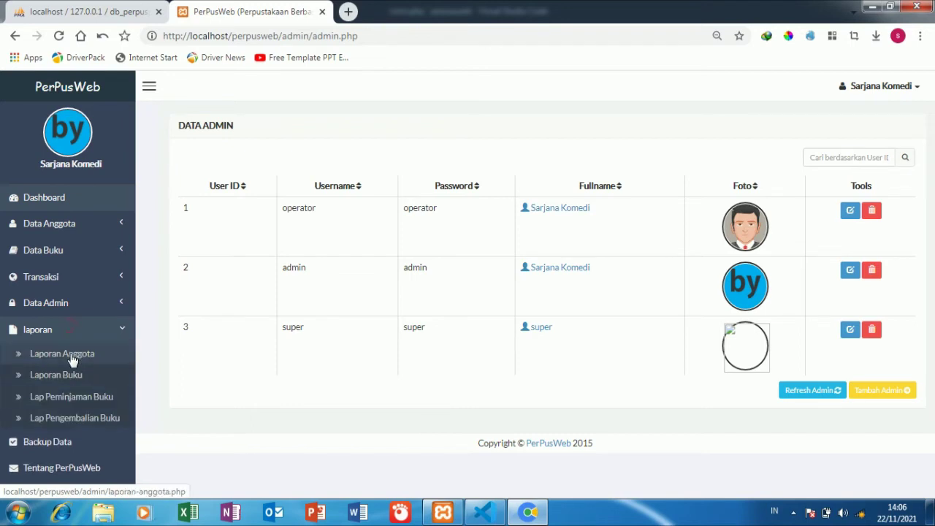
left_click(70, 354)
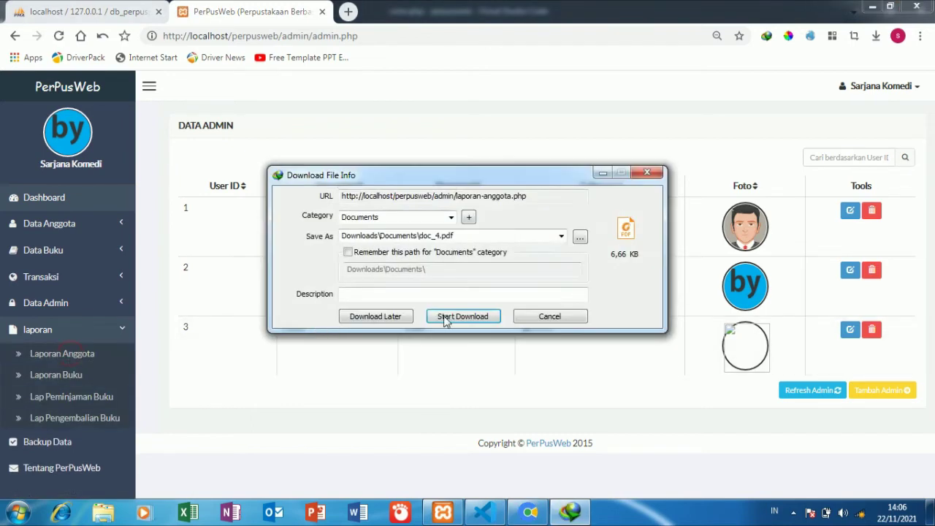
left_click(448, 320)
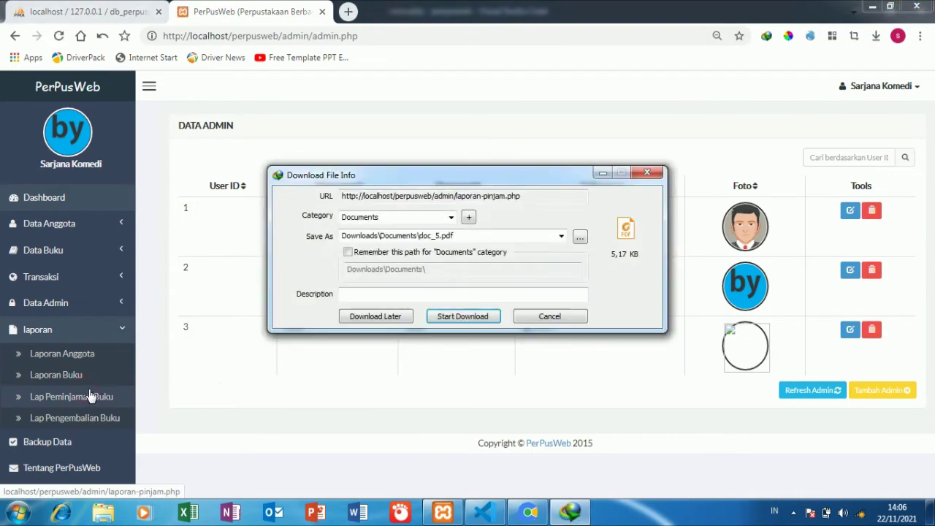
- Cancel the download of the book loan report and view the database backup page
left_click(546, 315)
left_click(21, 441)
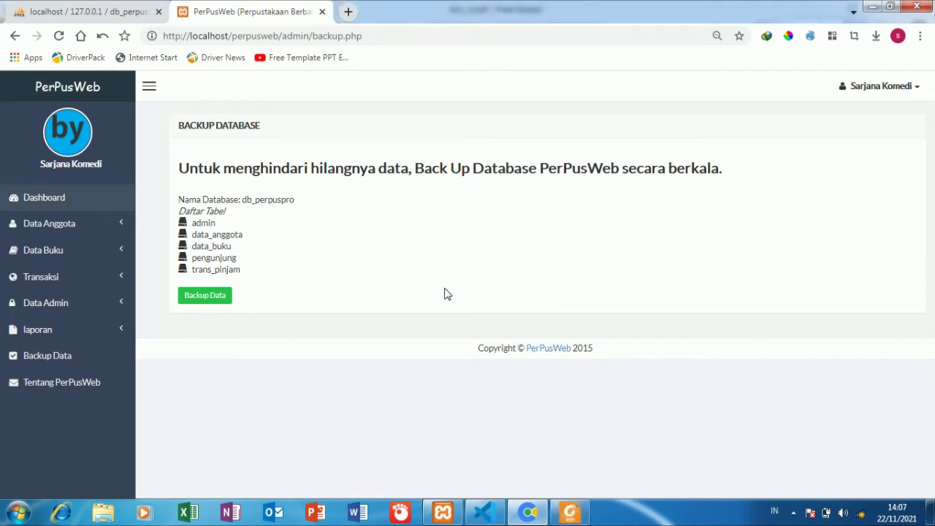
- Switch to Foxit Reader to examine the member list in doc_4.pdf, and return to the browser
mouse_move(573, 517)
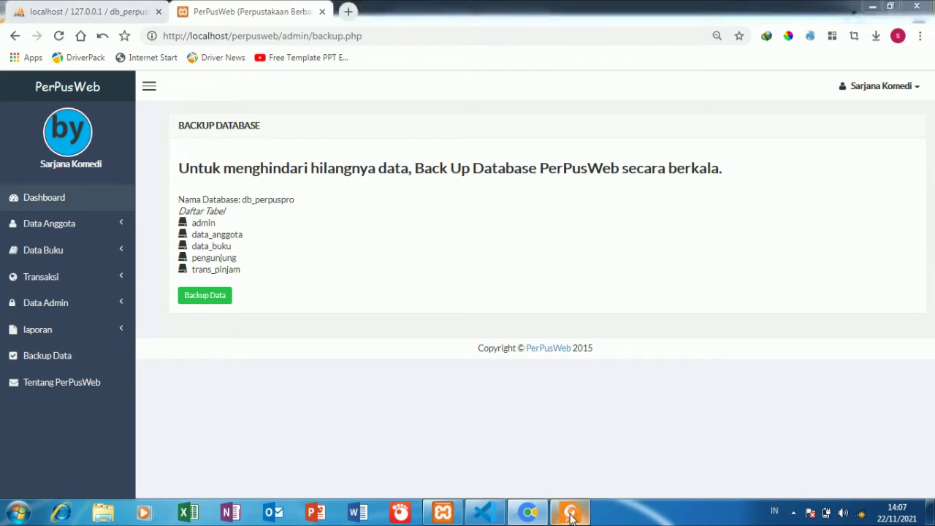
left_click(570, 513)
left_click(570, 514)
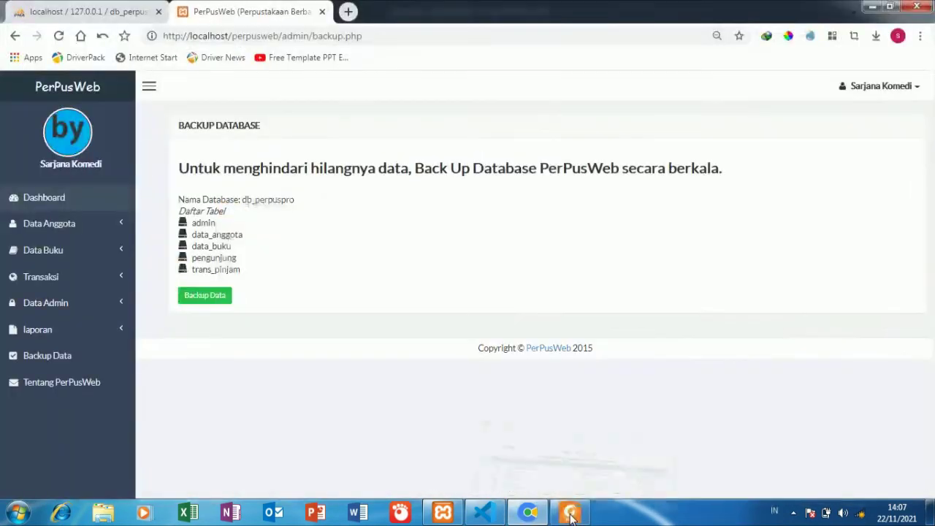
left_click(571, 513)
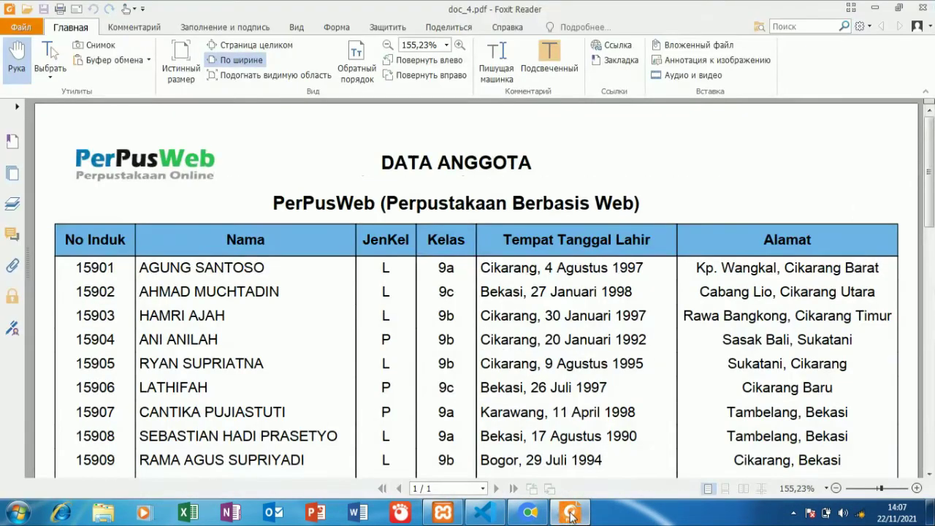
scroll(396, 297, "down", 5)
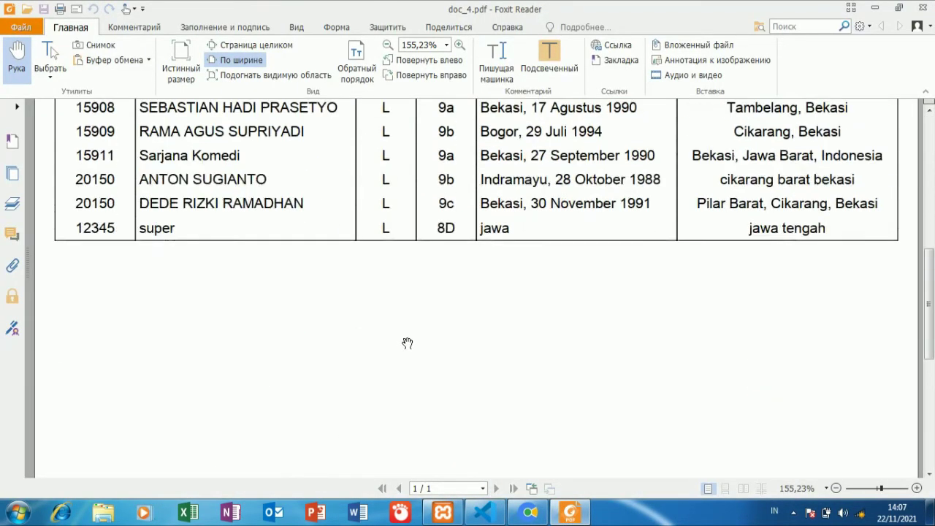
scroll(406, 342, "down", 3)
scroll(407, 343, "up", 10)
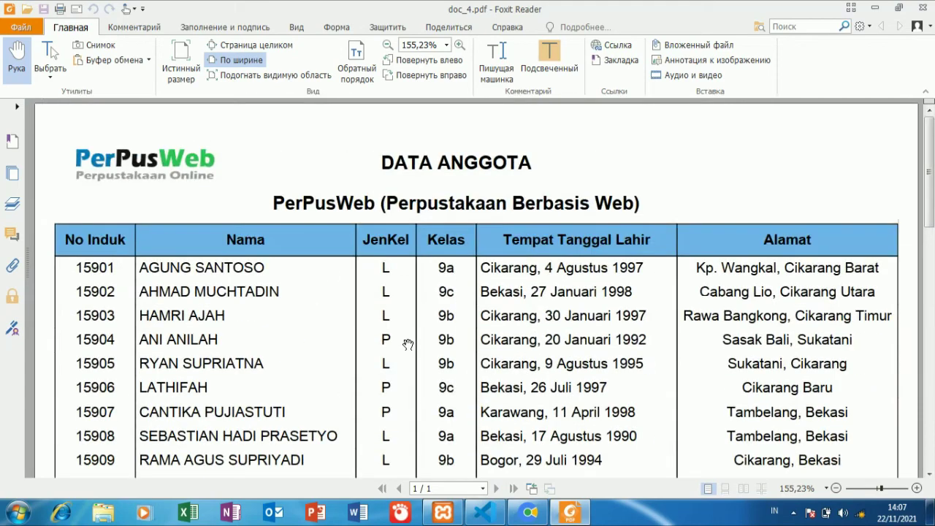
scroll(407, 343, "down", 1)
scroll(407, 342, "up", 1)
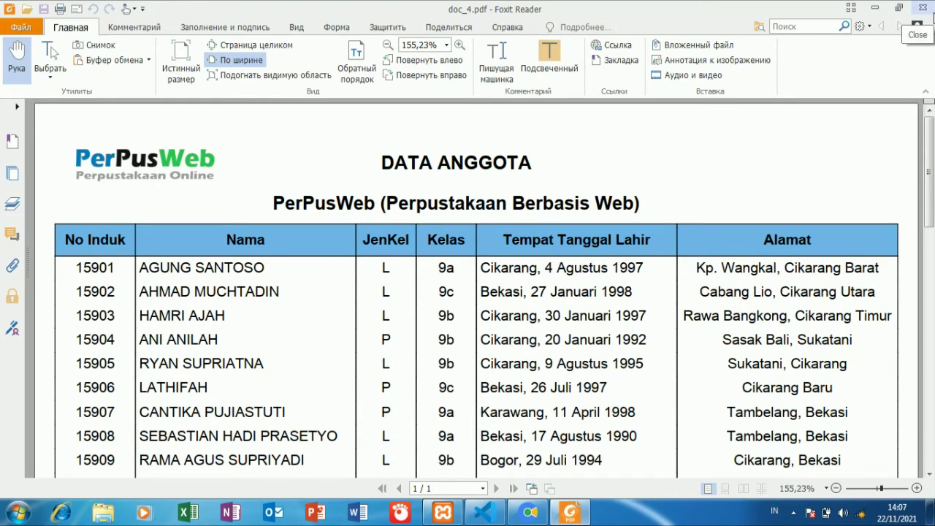
left_click(529, 509)
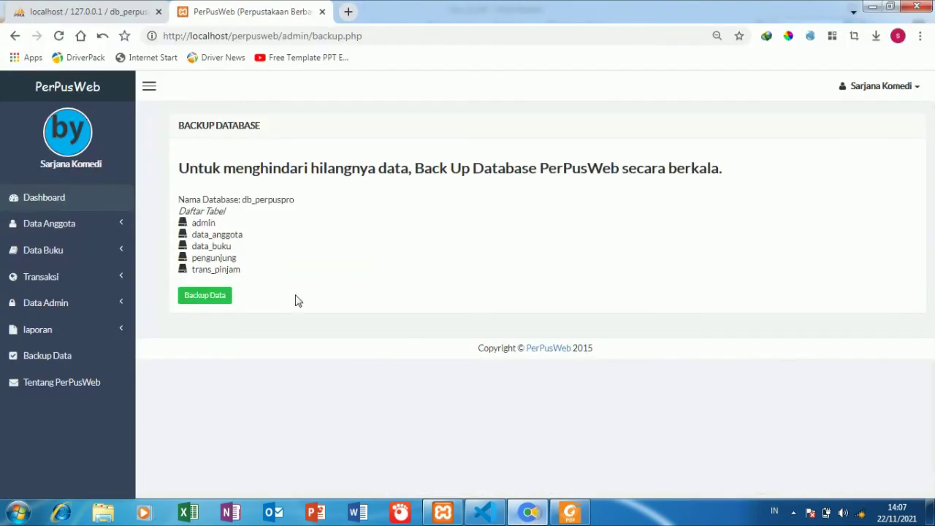
- View the Tentang PerPusWeb page and return to the dashboard
left_click(89, 386)
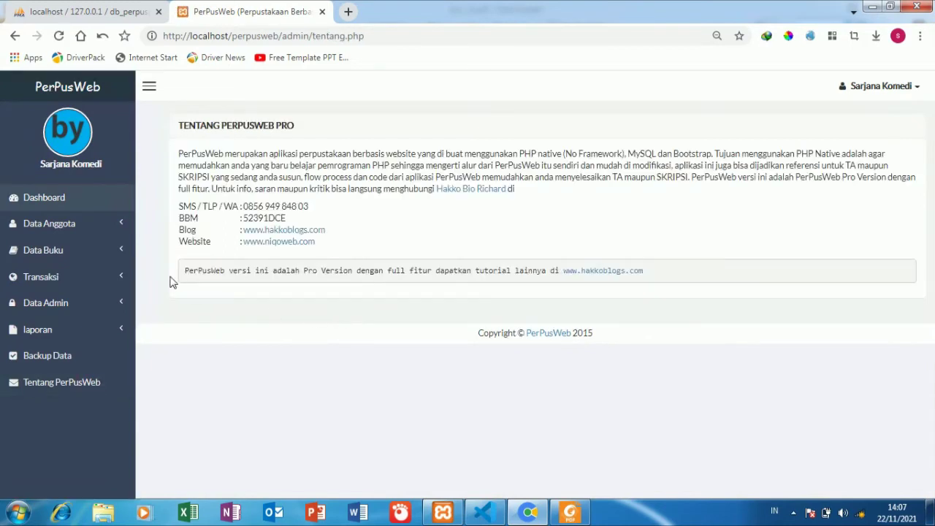
left_click(45, 198)
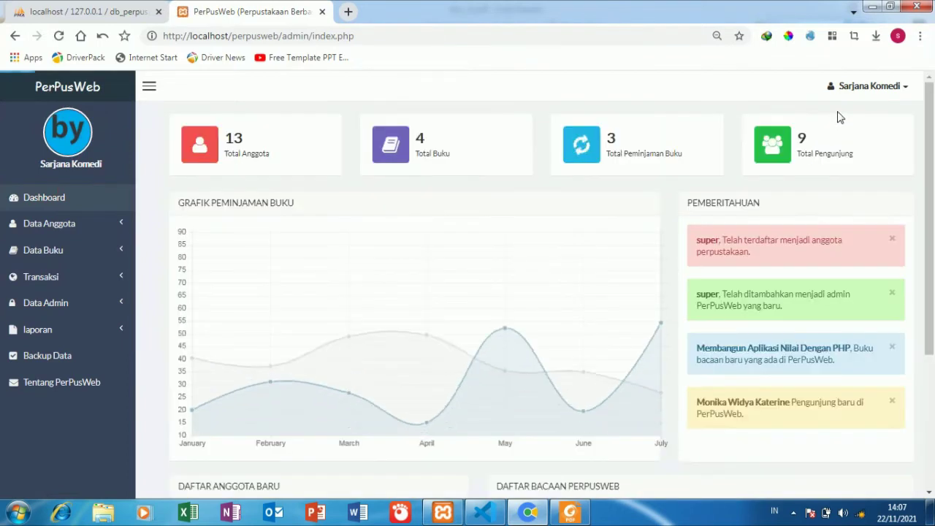
- View the logged-in admin's profile details and the account's Settings page
left_click(880, 87)
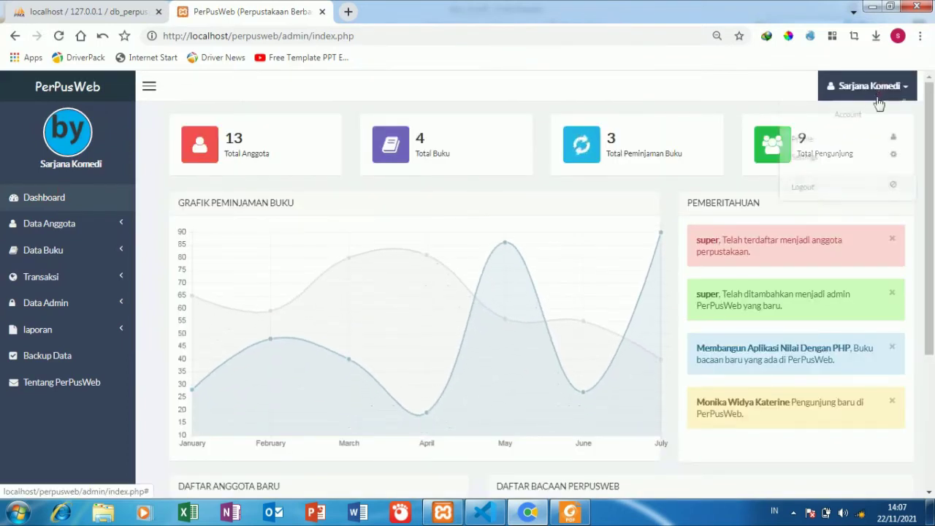
left_click(858, 144)
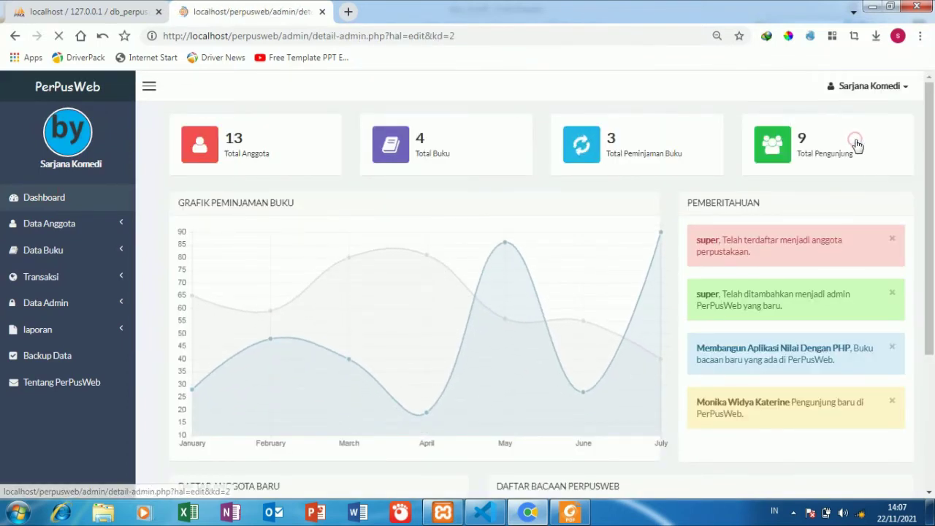
left_click(879, 95)
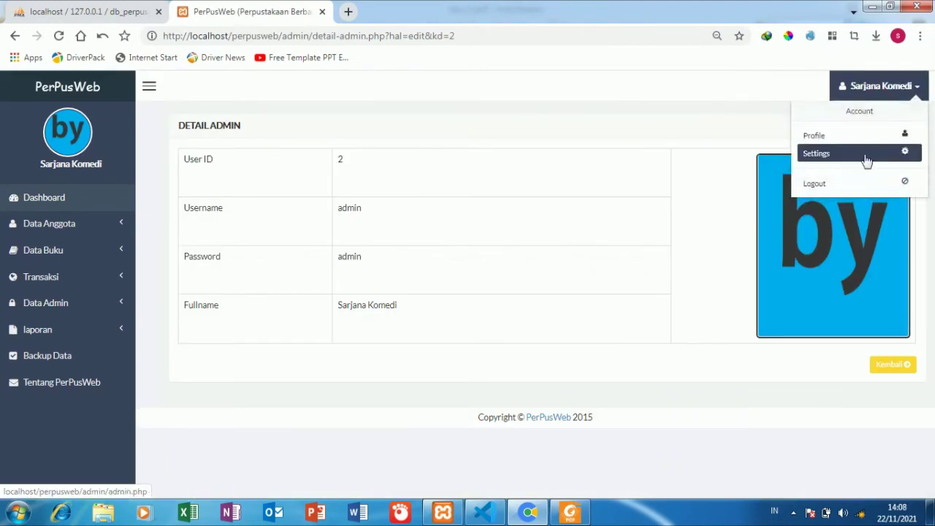
left_click(865, 154)
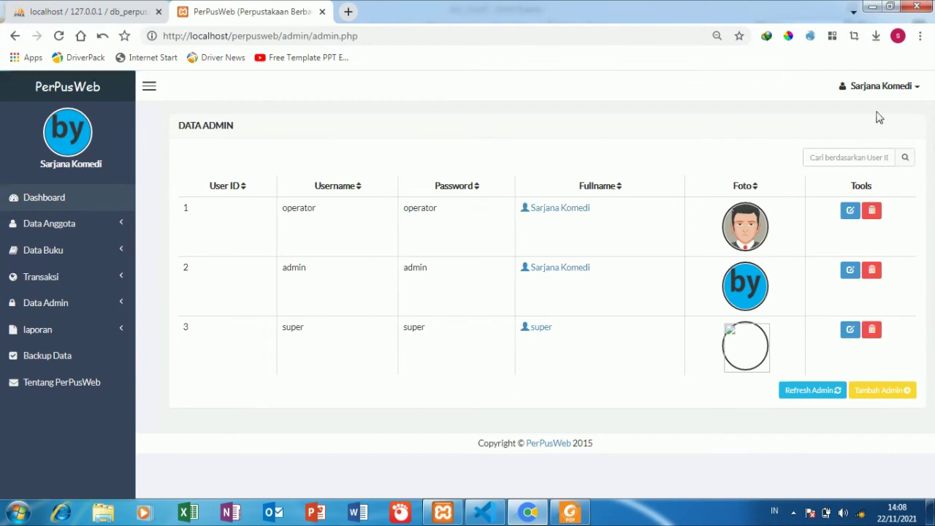
- Log out of the admin account and acknowledge the logout message
left_click(880, 87)
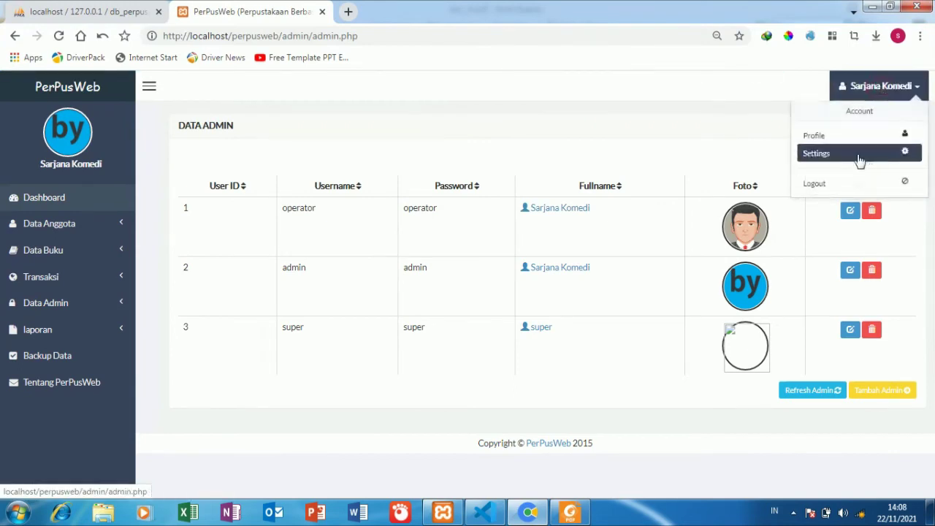
left_click(841, 185)
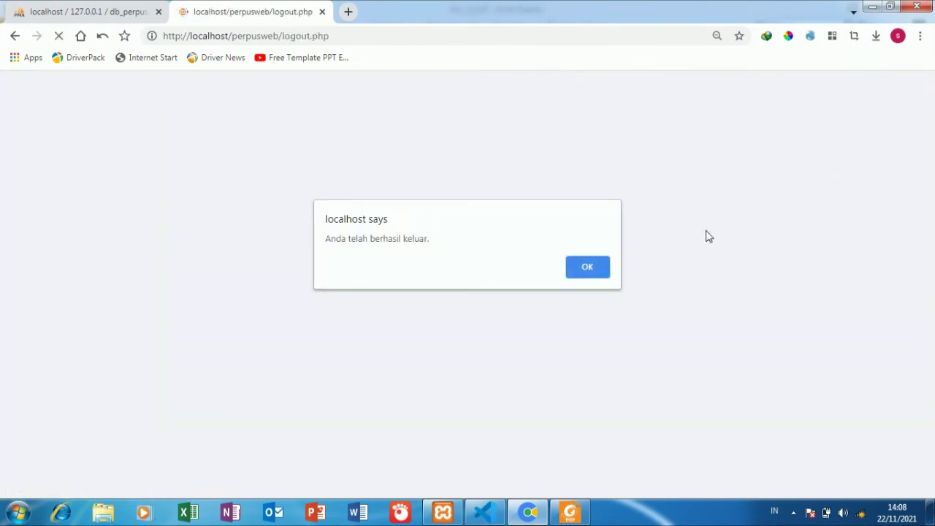
left_click(601, 265)
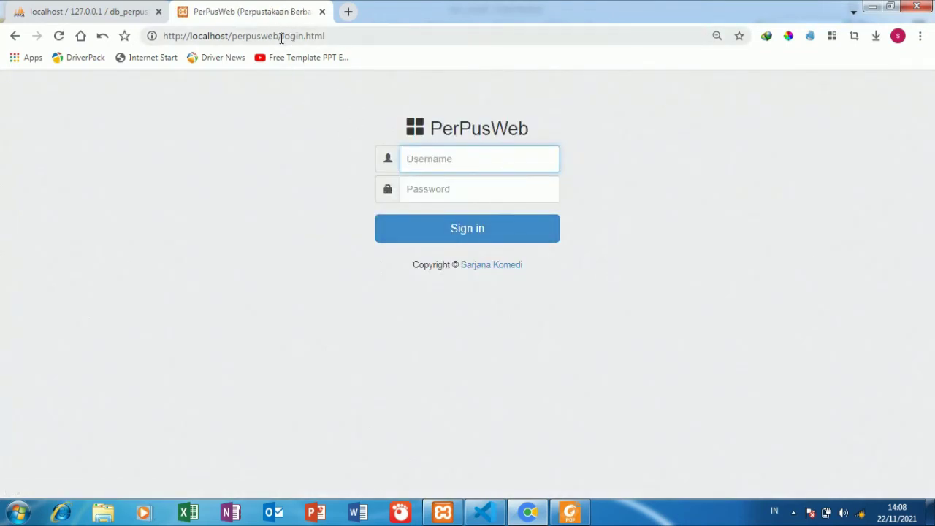
left_click_drag(281, 38, 409, 37)
key("BackSpace")
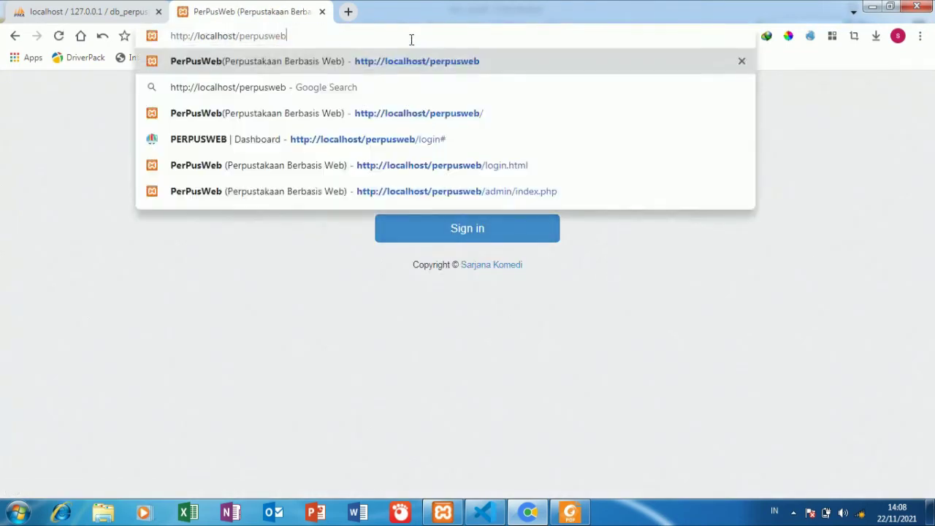
key("Return")
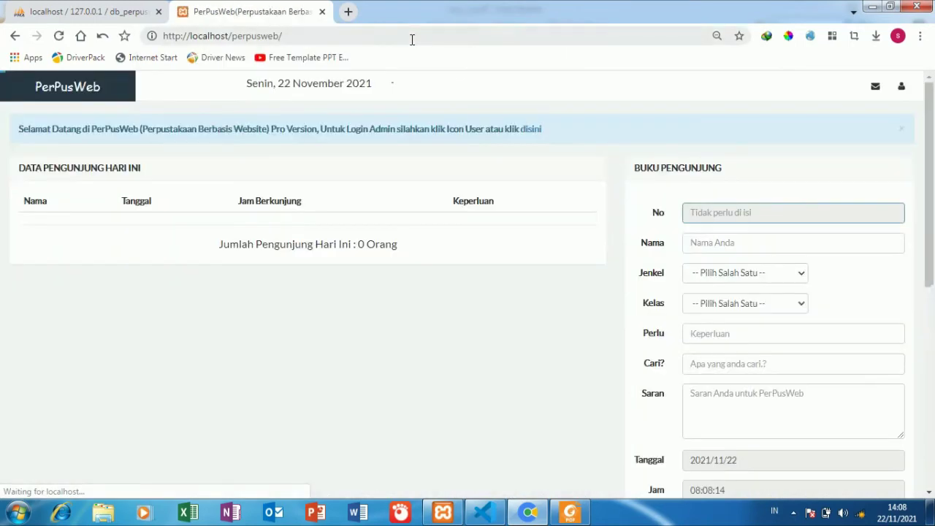
- Fill in the visitor's name in the Buku Pengunjung form, with Jenkel "Laki - Laki" and Kelas X1
left_click(699, 241)
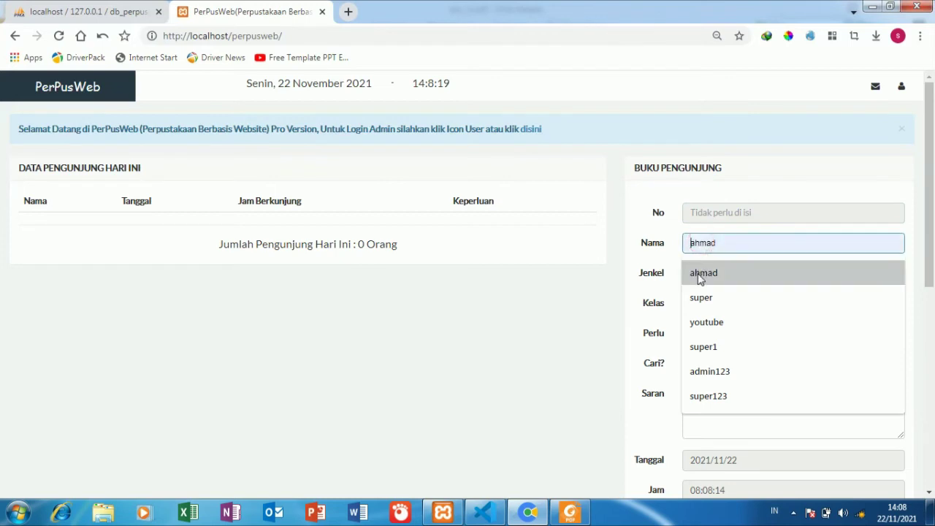
left_click(697, 276)
left_click(697, 276)
left_click(704, 300)
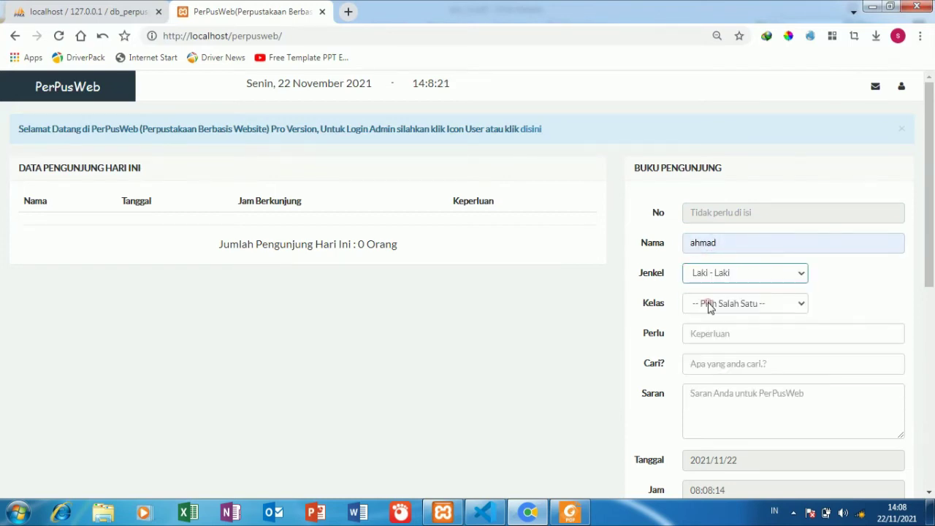
left_click(709, 306)
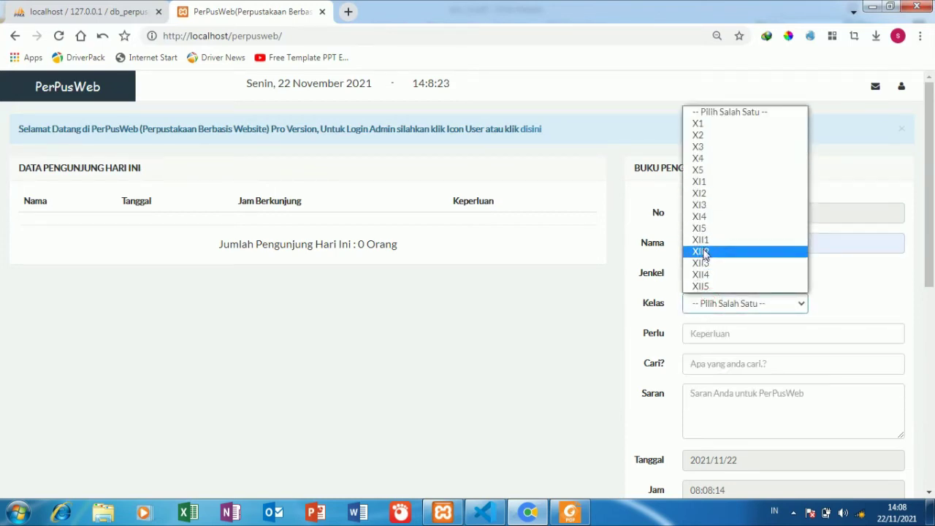
left_click(697, 124)
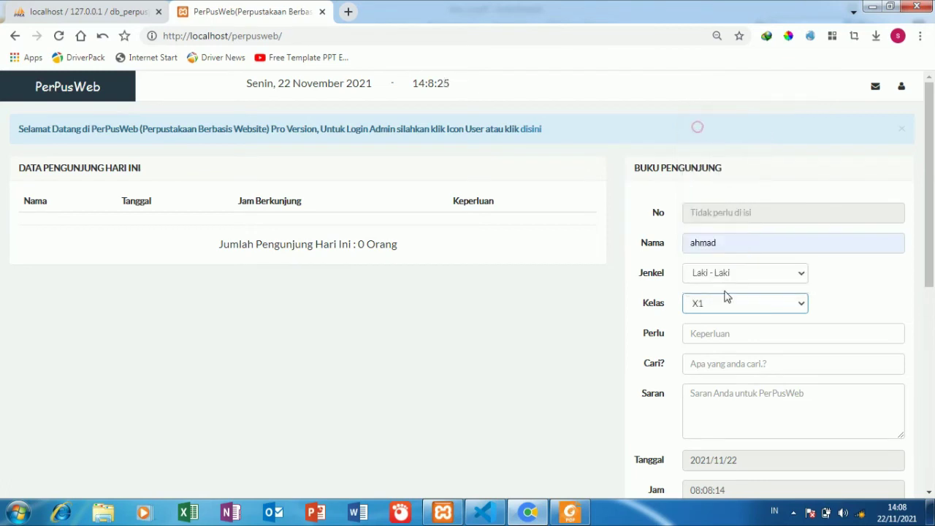
- Set Perlu to "ut", Cari to "pengembangan pembelajaran berbasis web" and Saran to "jangan lupa dikembalikan"
left_click(717, 334)
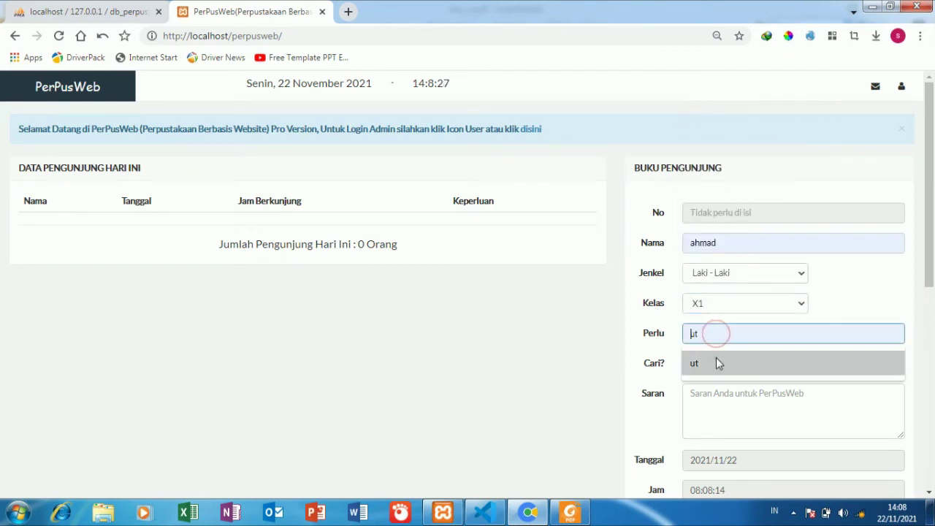
left_click(716, 359)
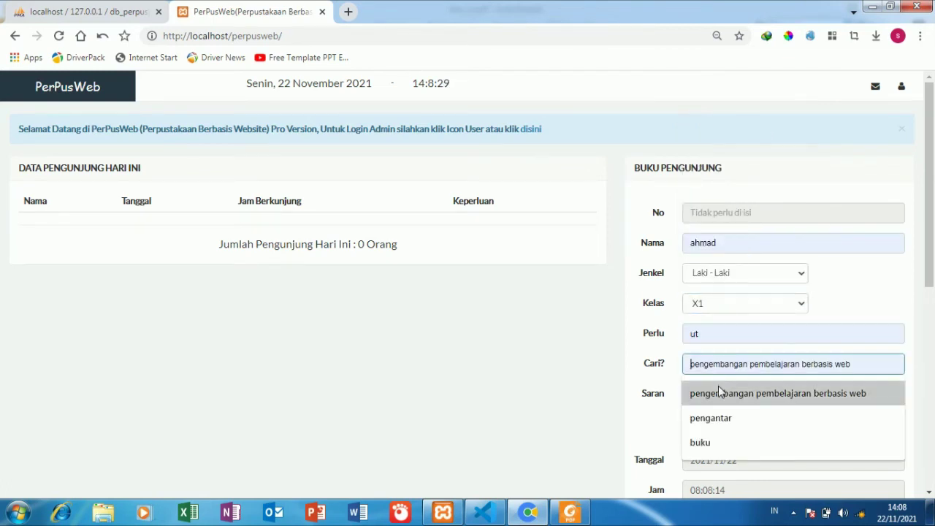
left_click(718, 386)
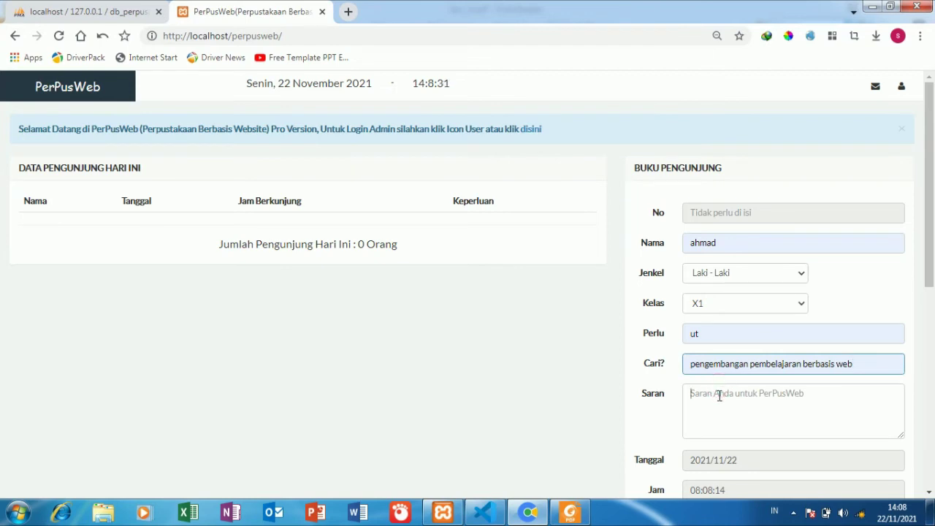
left_click(718, 395)
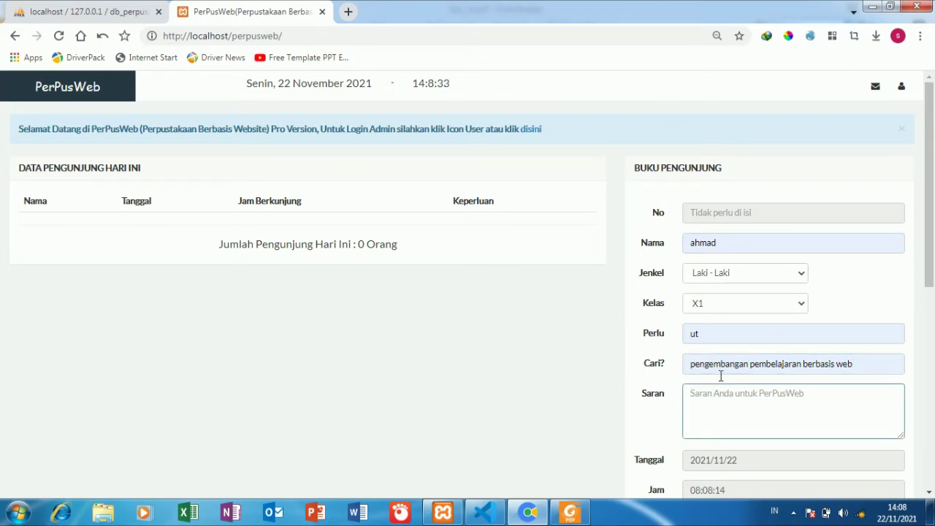
type("jangan lupa dikembalikan")
- Review the filled-in Buku Pengunjung form and the accumulated visitor data below it
scroll(718, 373, "down", 2)
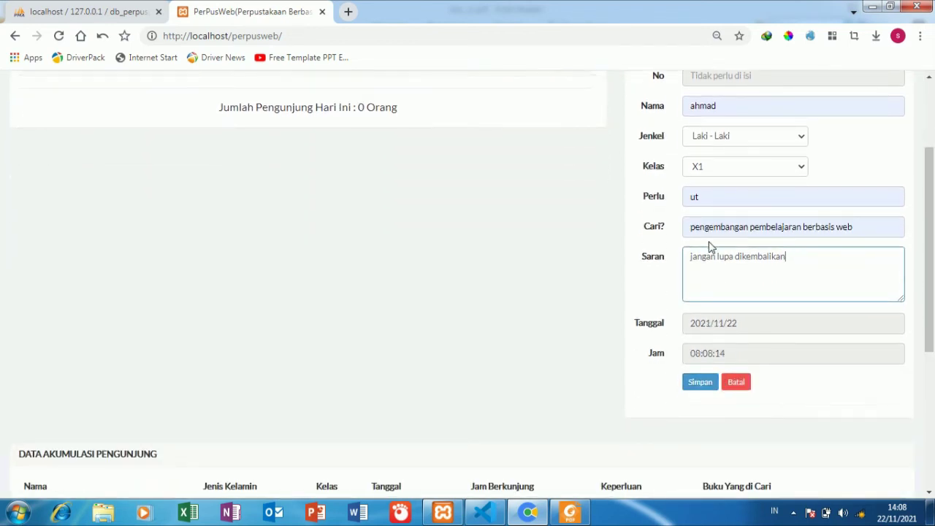
scroll(712, 245, "up", 1)
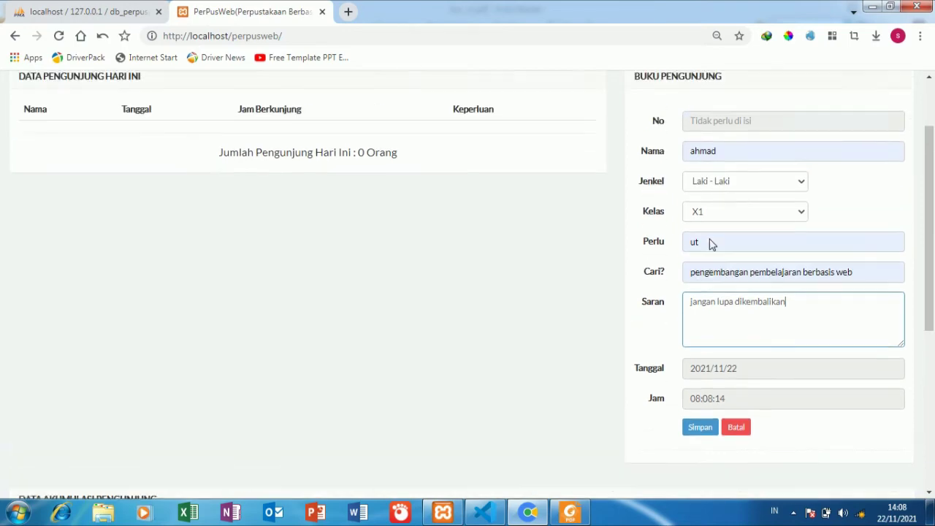
scroll(711, 245, "down", 3)
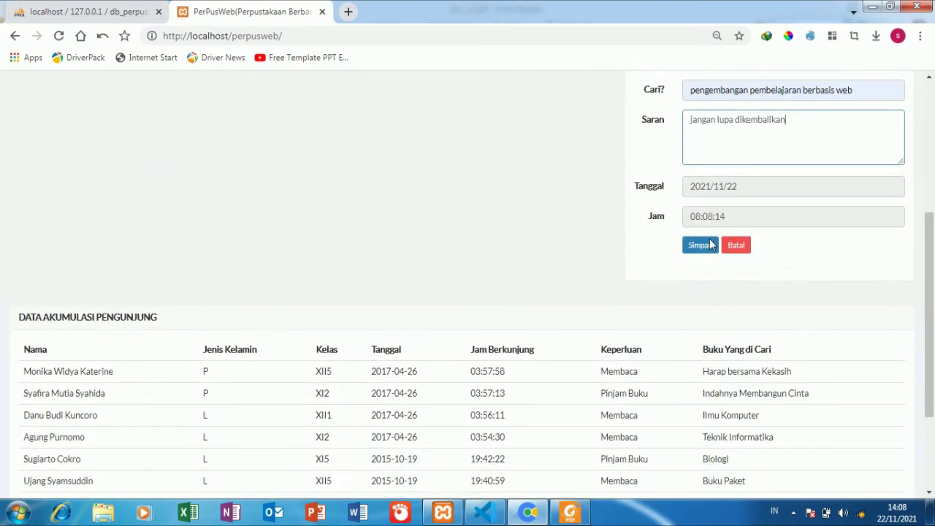
scroll(712, 245, "up", 4)
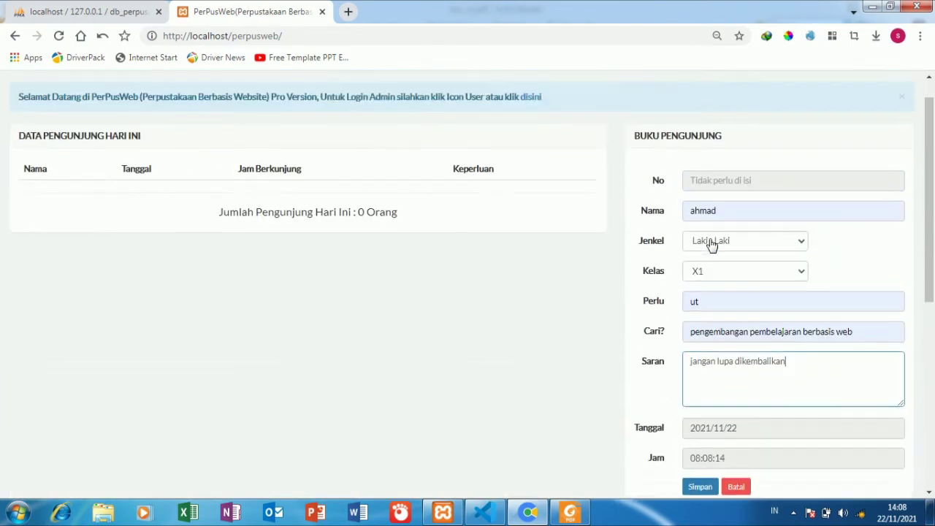
left_click_drag(642, 171, 747, 174)
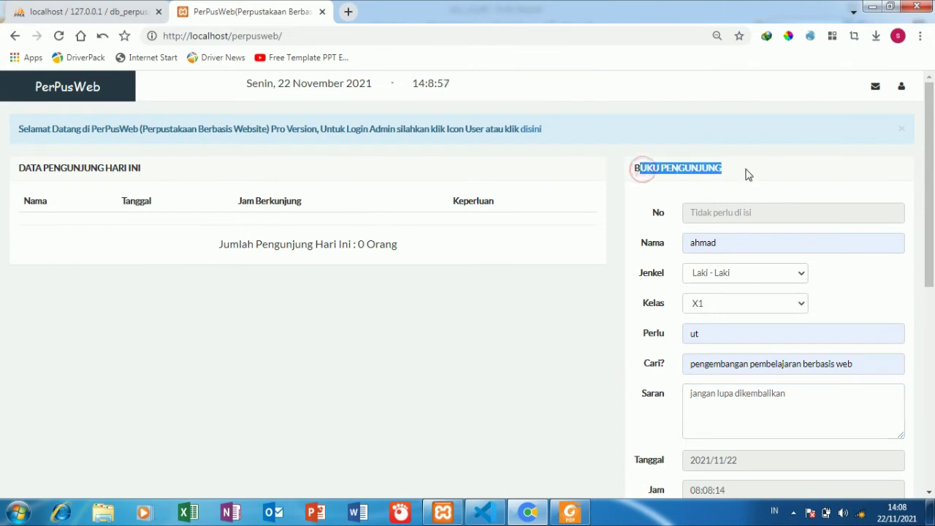
- Save the completed Buku Pengunjung entry and acknowledge the confirmation
left_click(746, 171)
left_click_drag(639, 171, 741, 175)
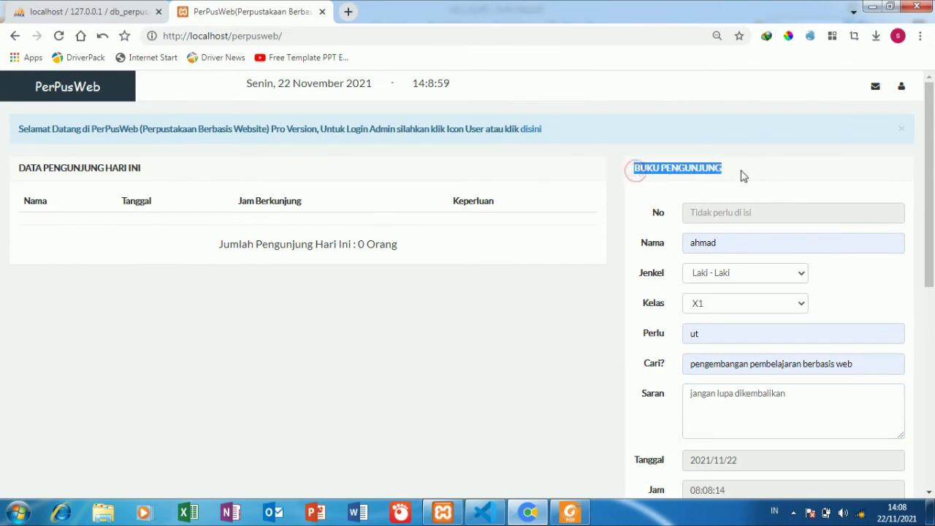
scroll(741, 176, "down", 5)
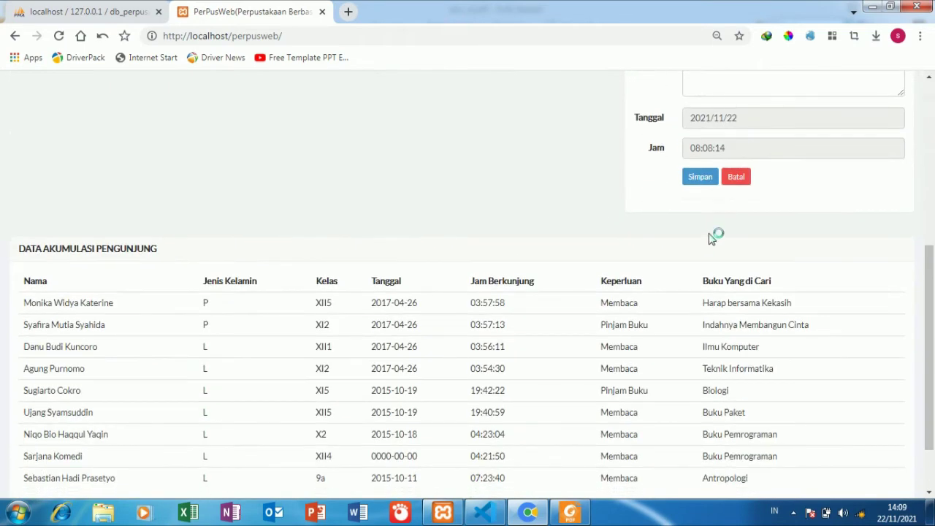
scroll(712, 239, "up", 1)
left_click(696, 247)
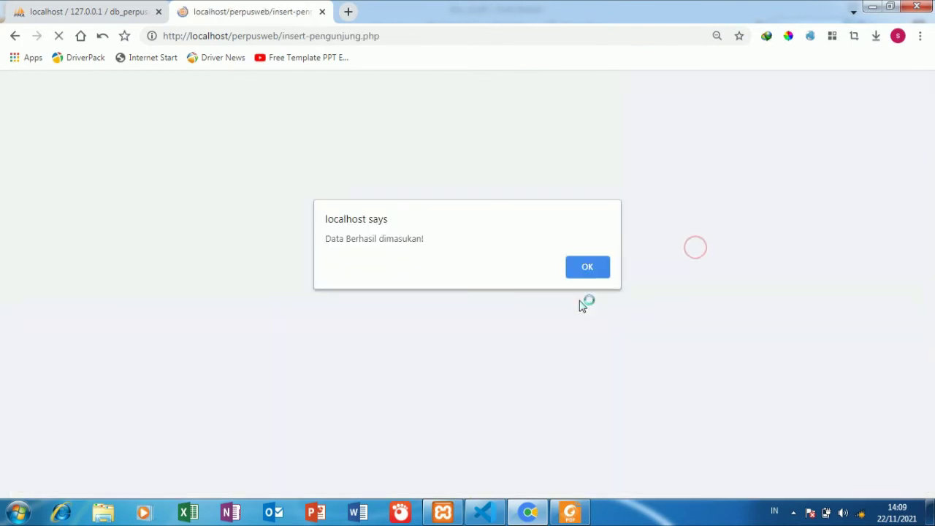
left_click(595, 273)
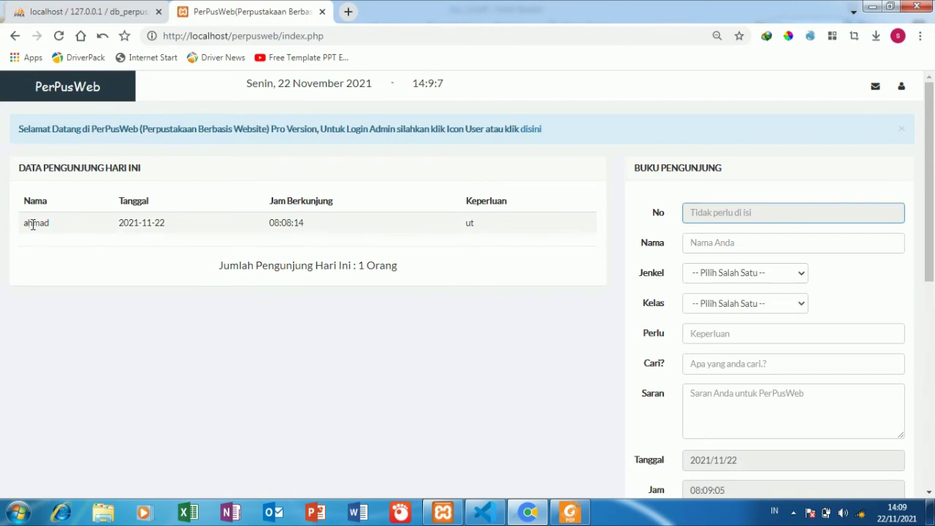
- Check the newly saved visitor's row in Data Pengunjung Hari Ini and in Data Akumulasi Pengunjung
left_click_drag(32, 225, 453, 232)
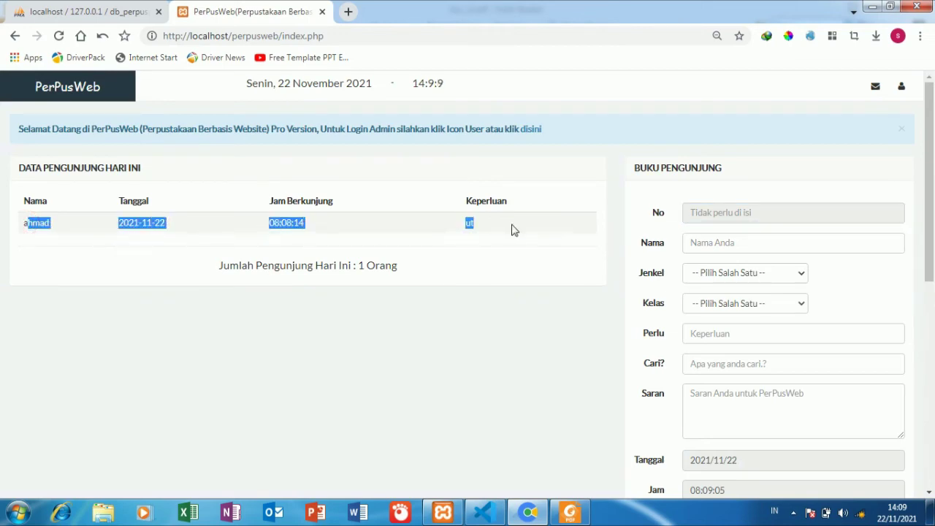
middle_click(445, 255)
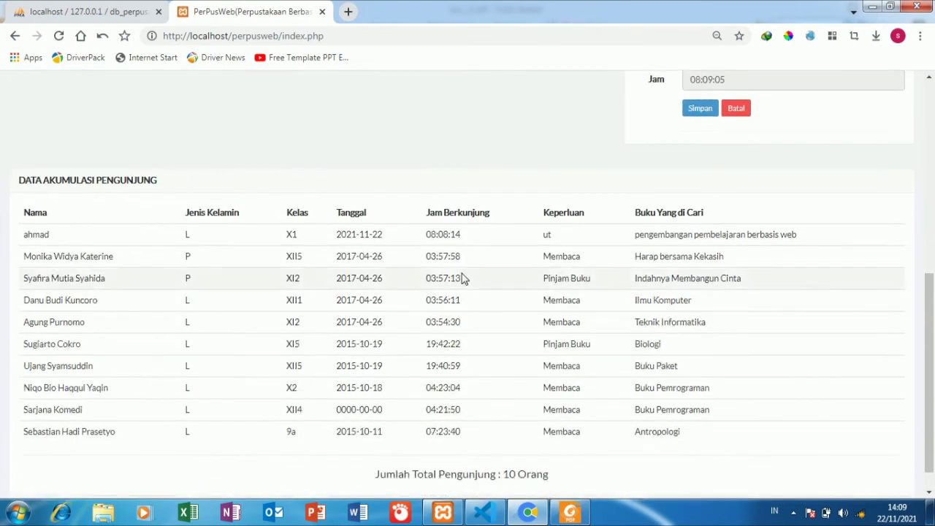
left_click_drag(634, 235, 844, 240)
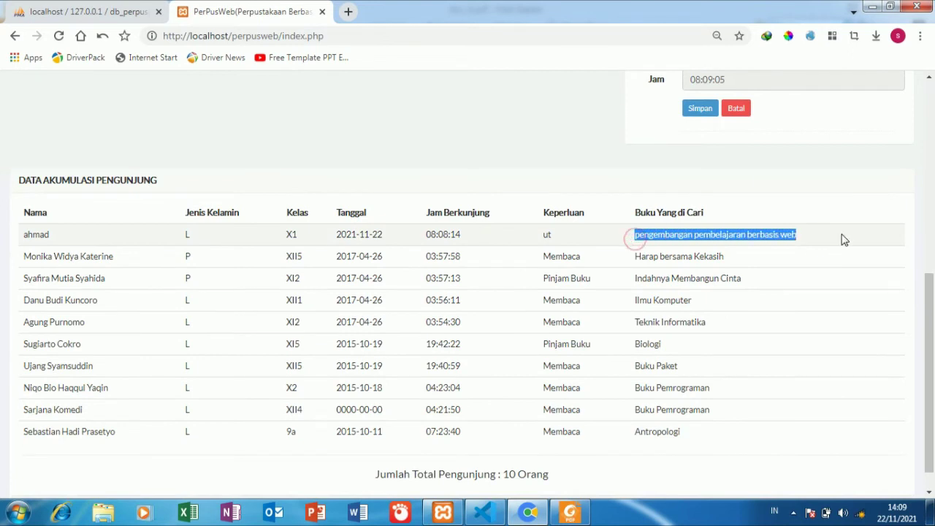
left_click(663, 276)
scroll(387, 328, "down", 1)
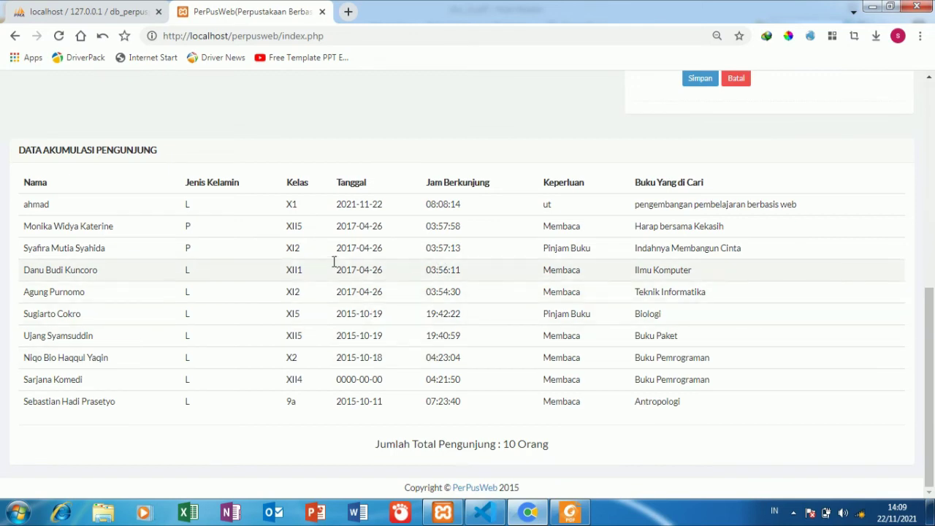
scroll(332, 266, "up", 6)
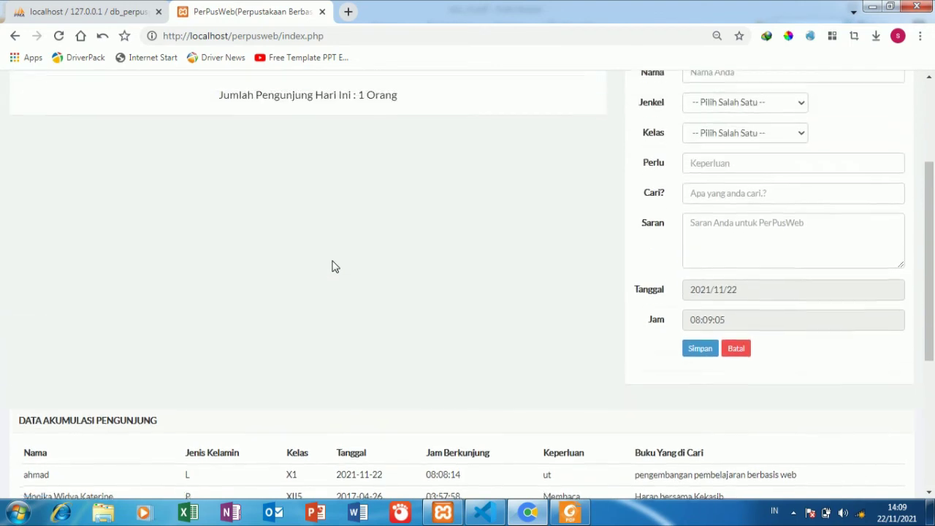
scroll(333, 266, "up", 1)
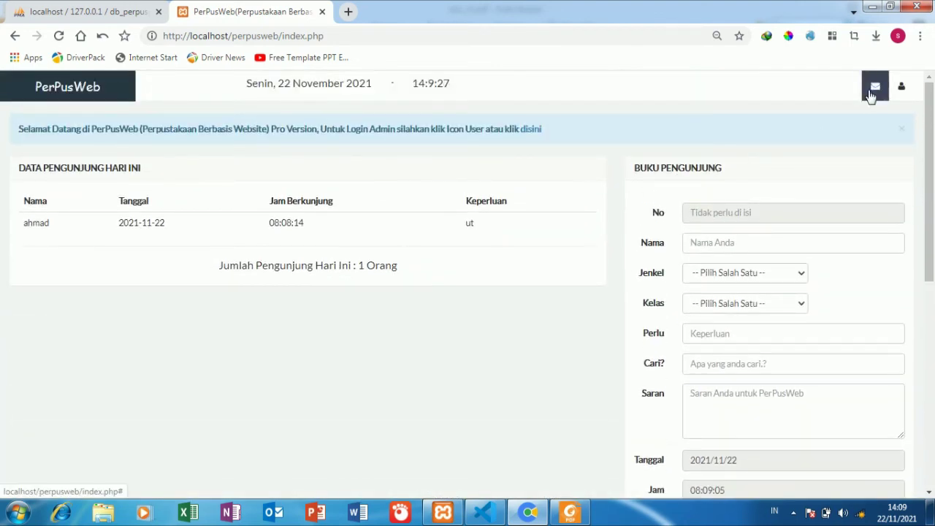
scroll(582, 280, "down", 4)
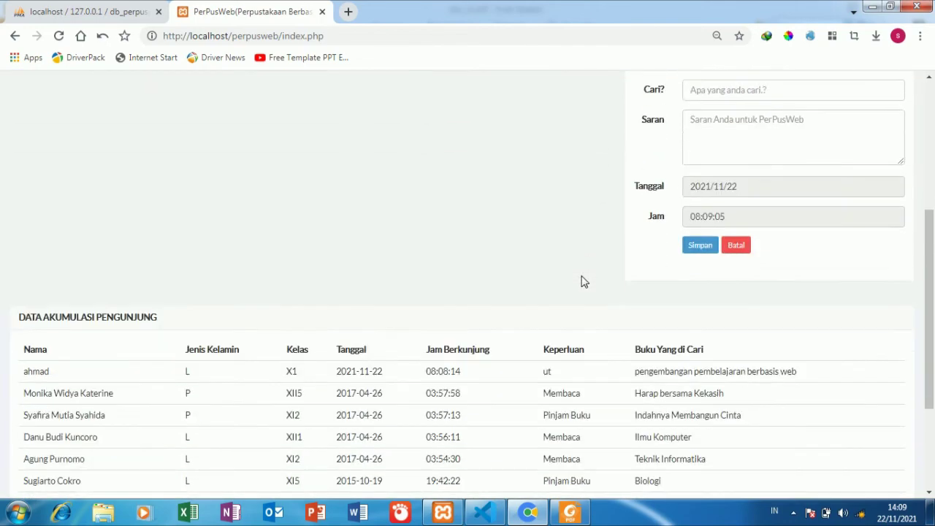
scroll(582, 281, "up", 4)
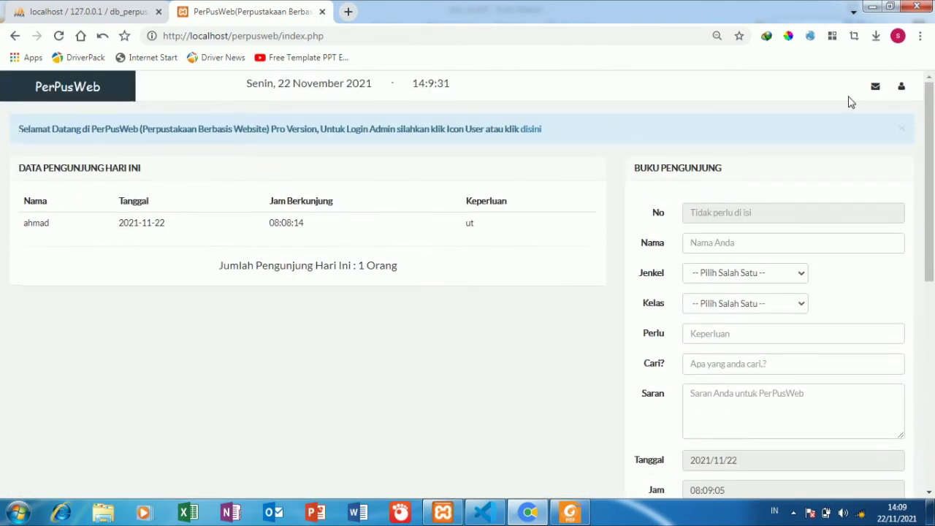
- Open the PerPusWeb admin login page, and browse the admin table of db_perpuspro in phpMyAdmin for the account details
left_click(901, 87)
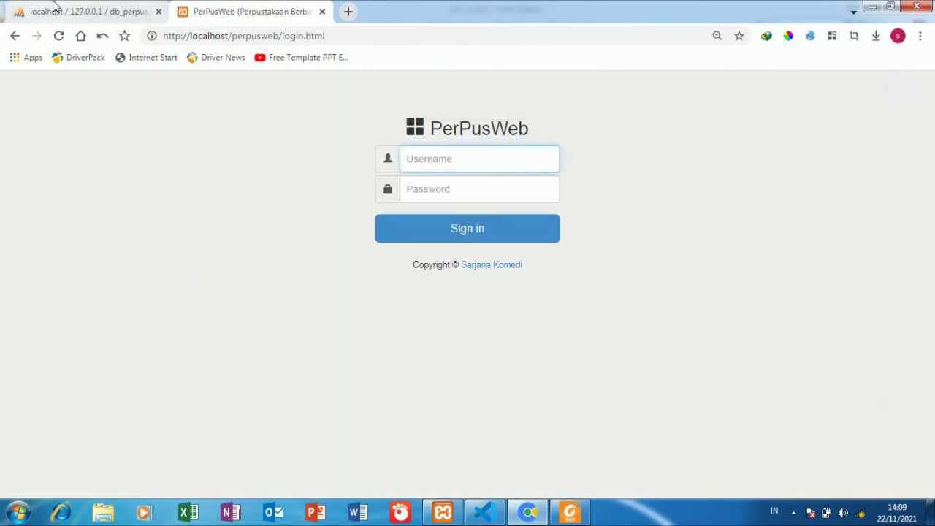
left_click(48, 10)
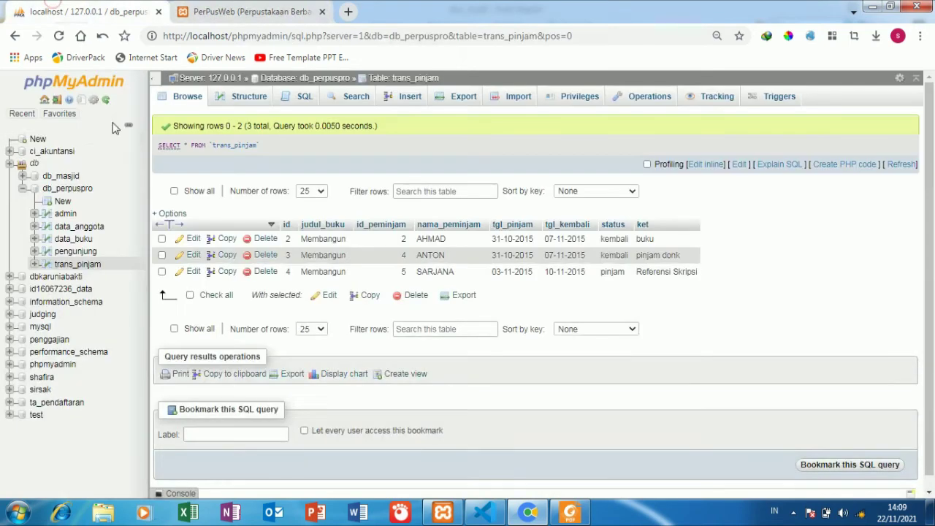
left_click(65, 214)
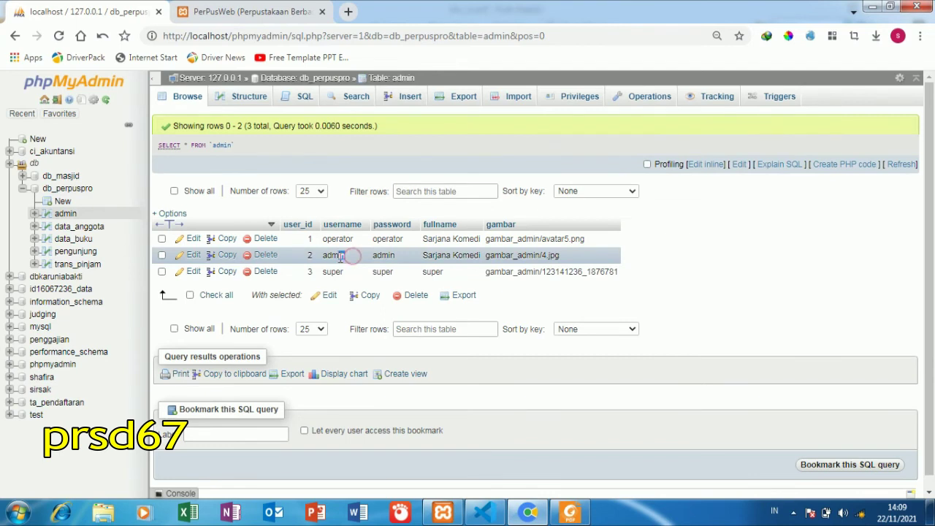
double_click(341, 255)
right_click(335, 256)
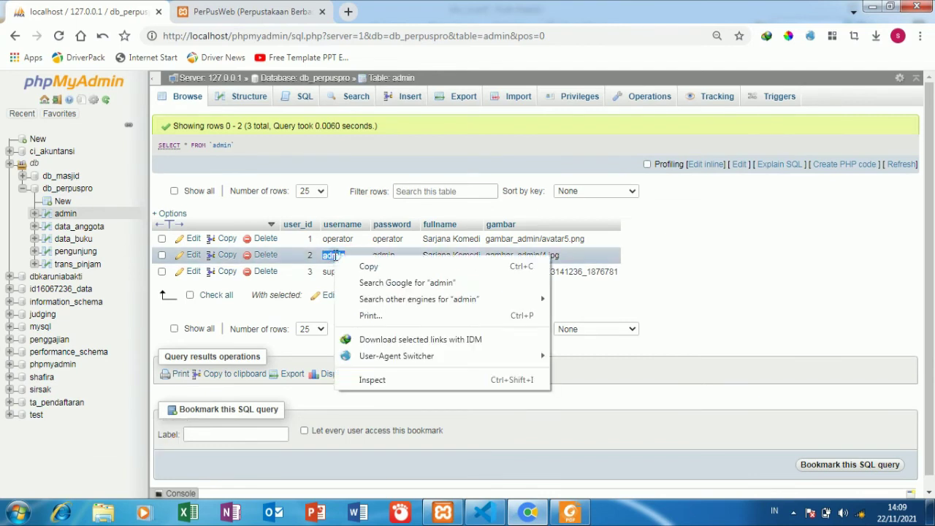
left_click(369, 267)
left_click(248, 12)
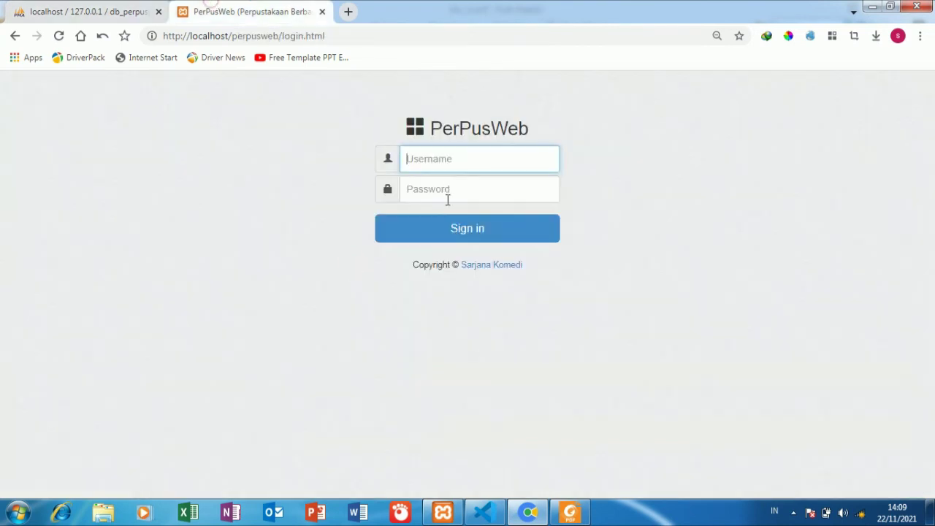
left_click(87, 11)
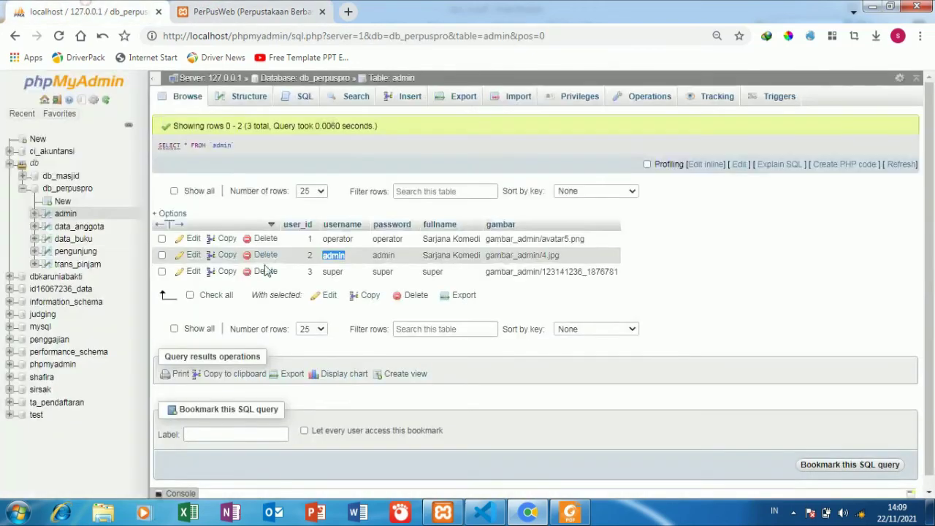
- Copy the login details of the account with user_id 3 and fill in the username and account password on the PerPusWeb login page
right_click(332, 272)
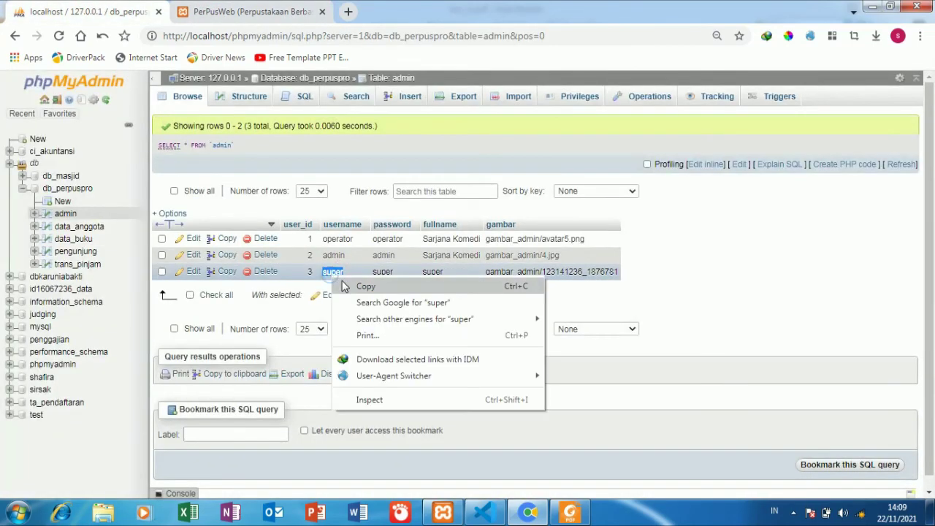
left_click(369, 284)
left_click(249, 12)
right_click(418, 159)
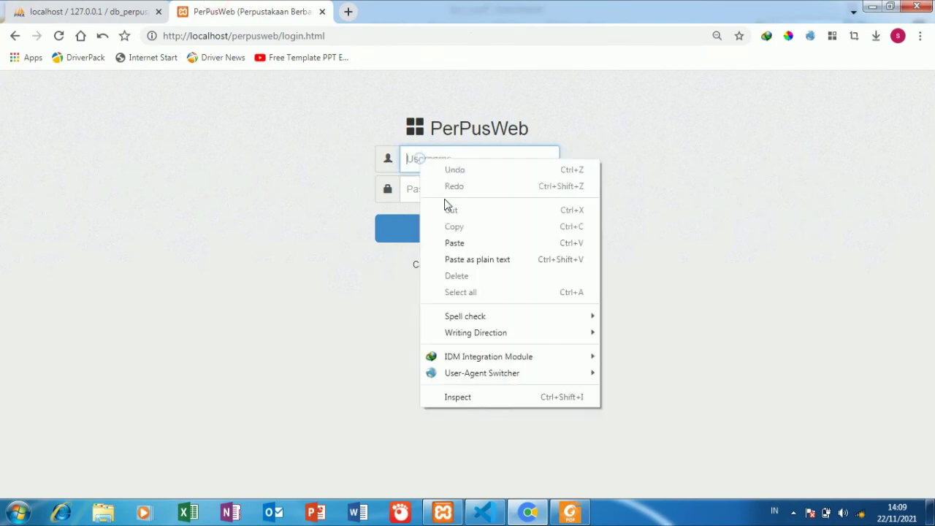
left_click(453, 242)
left_click(439, 190)
right_click(438, 191)
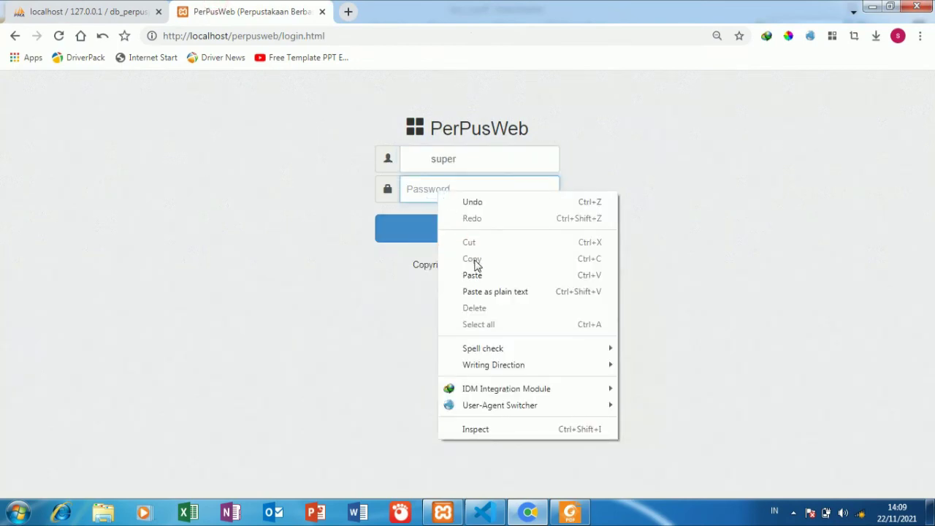
left_click(475, 272)
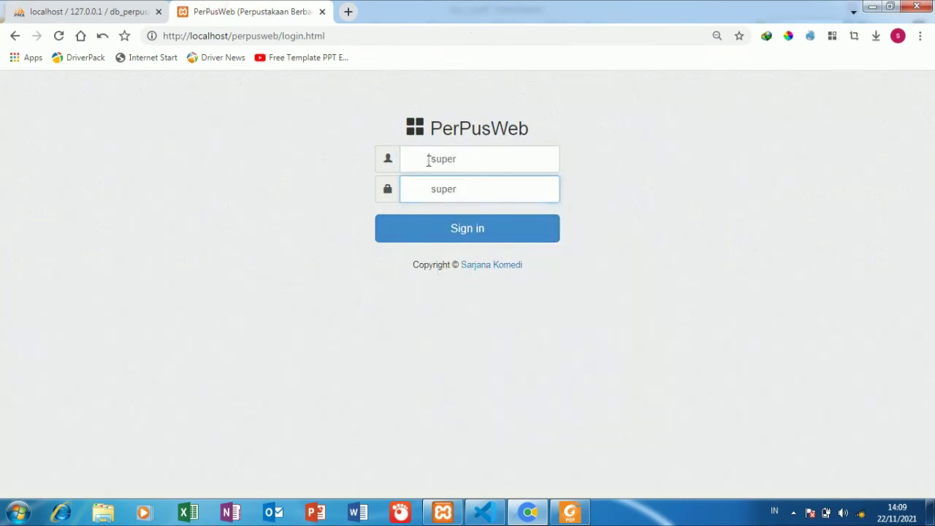
- Remove the leading spaces from the username and password fields and sign in to the admin area
left_click_drag(428, 160, 386, 155)
key("BackSpace")
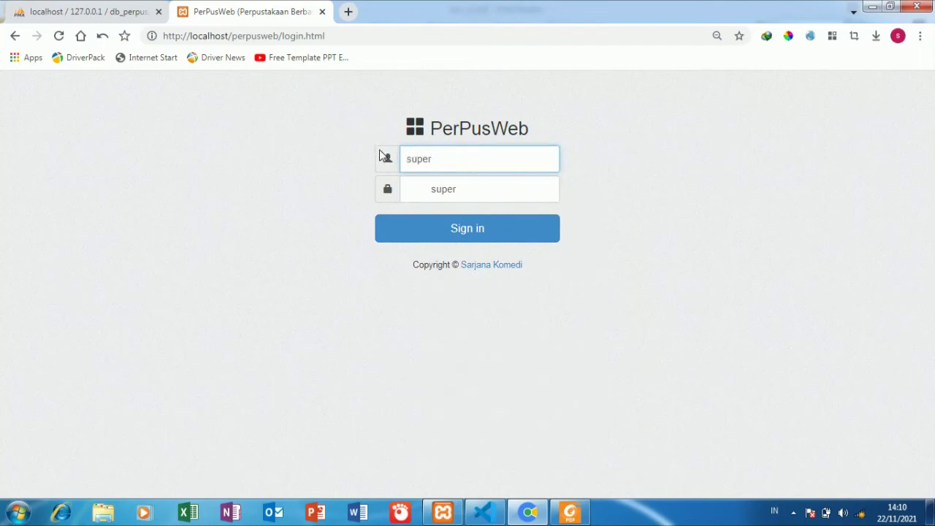
left_click_drag(434, 192, 372, 180)
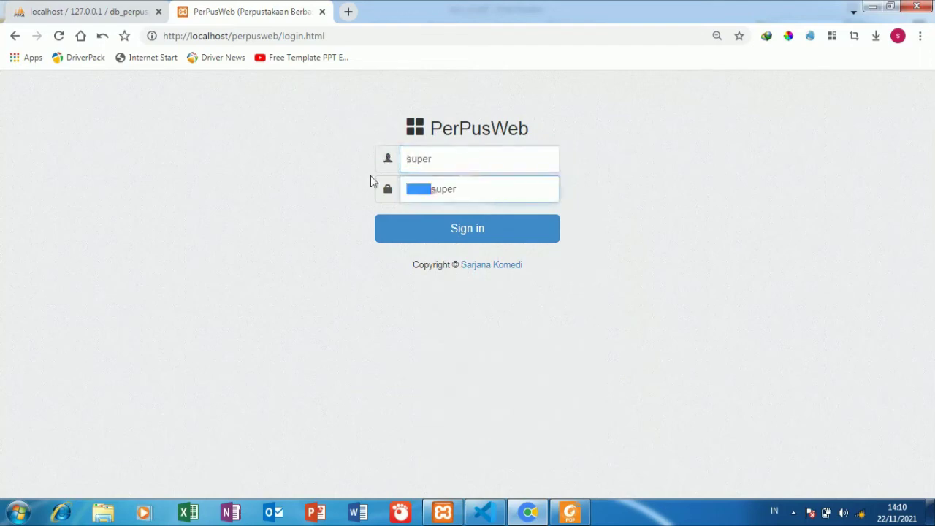
key("BackSpace")
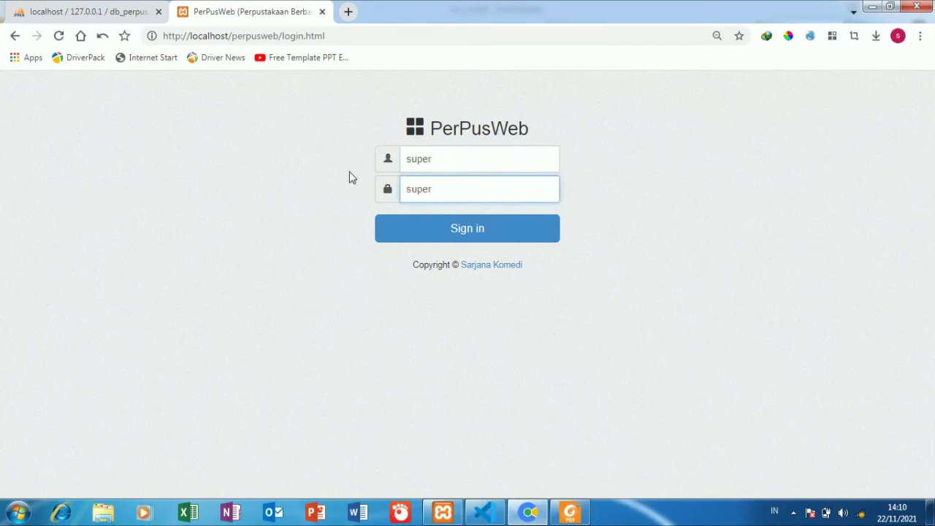
left_click(404, 219)
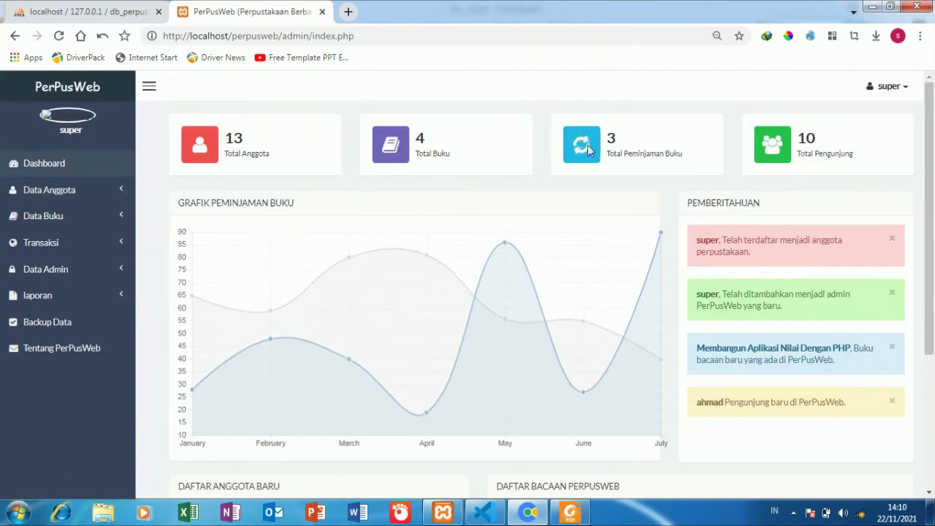
- Open the Data Anggota list and look through the registered members
left_click(95, 190)
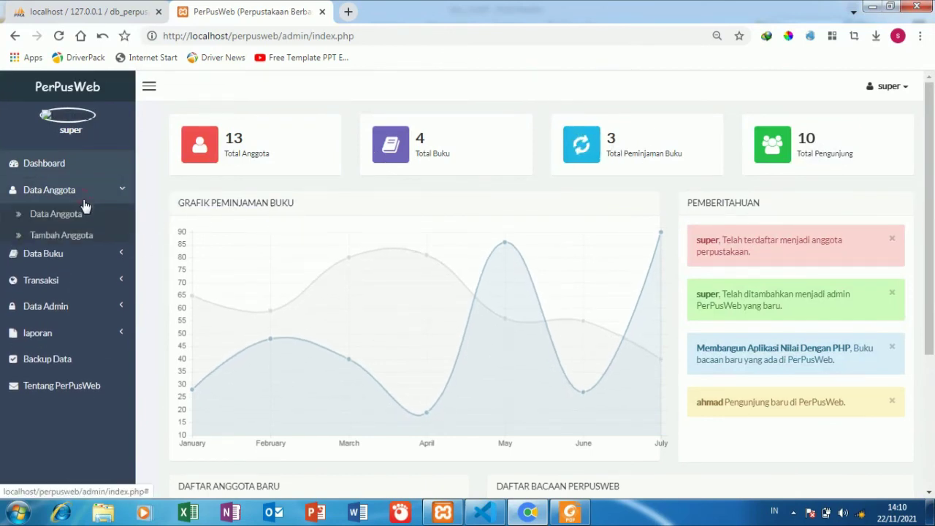
left_click(83, 223)
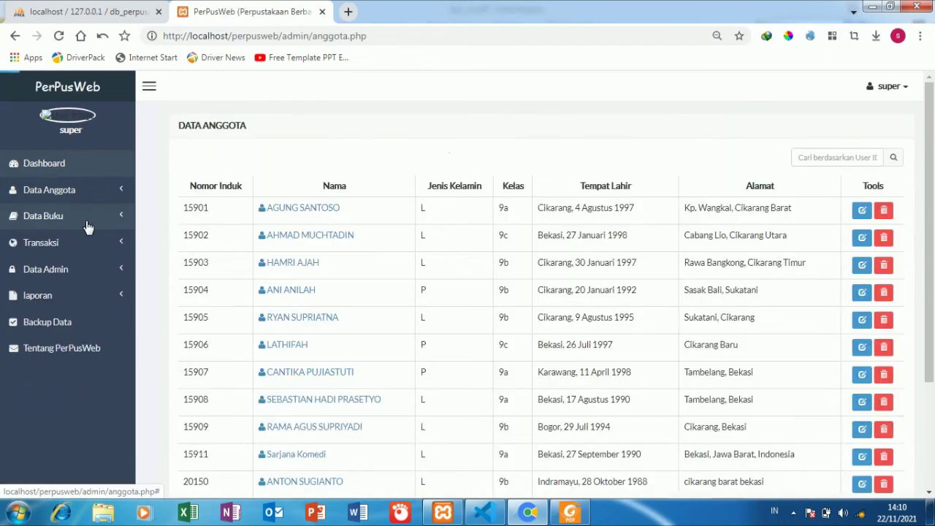
scroll(343, 326, "down", 3)
scroll(343, 327, "up", 3)
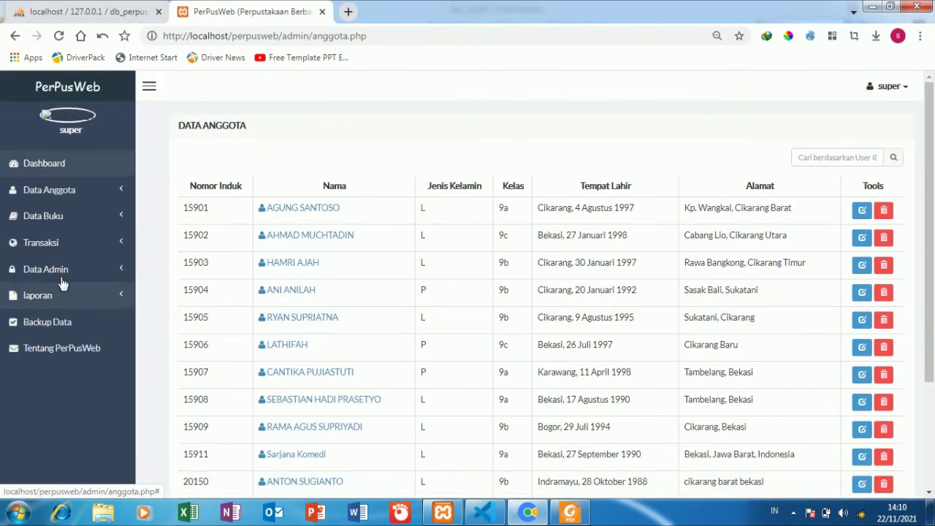
- Open the Input Transaksi Pinjam form and select the book 3-Aplikasi Penggajian Karyawan dengan PHP with super as the borrower
left_click(74, 244)
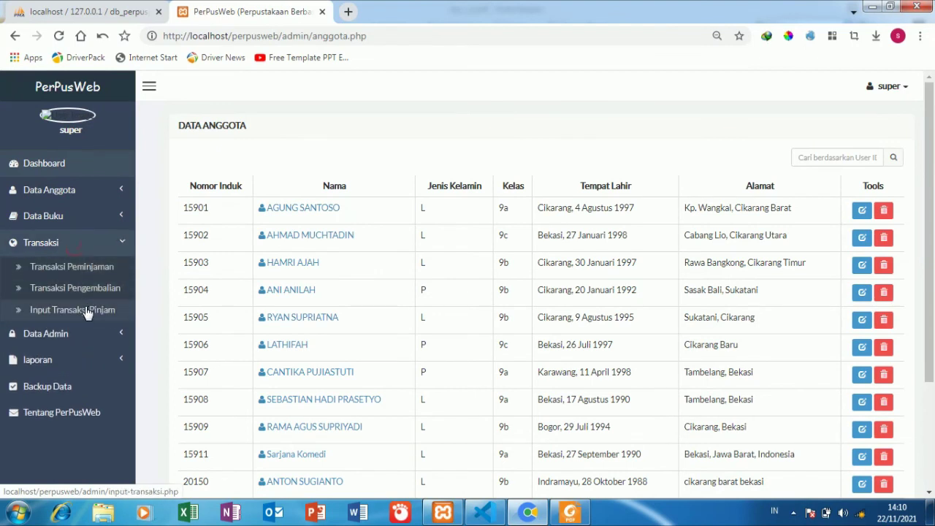
left_click(87, 313)
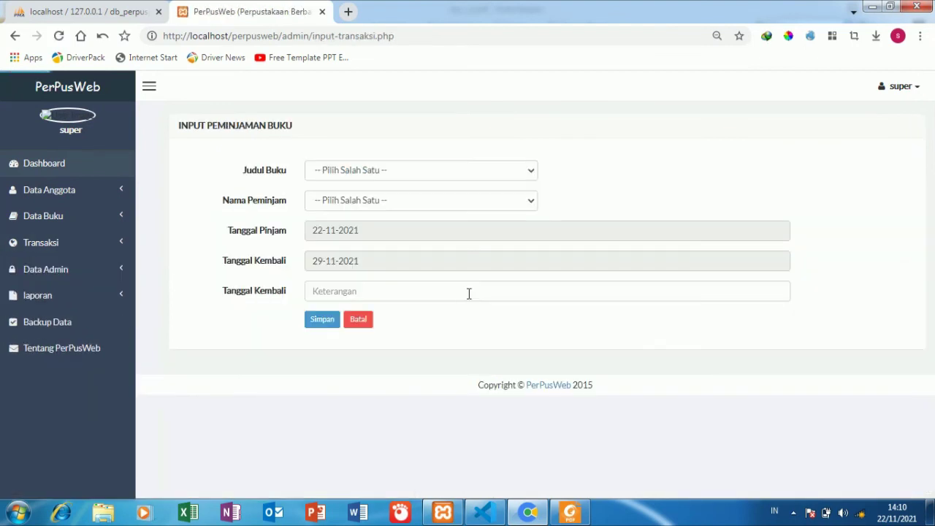
left_click(397, 172)
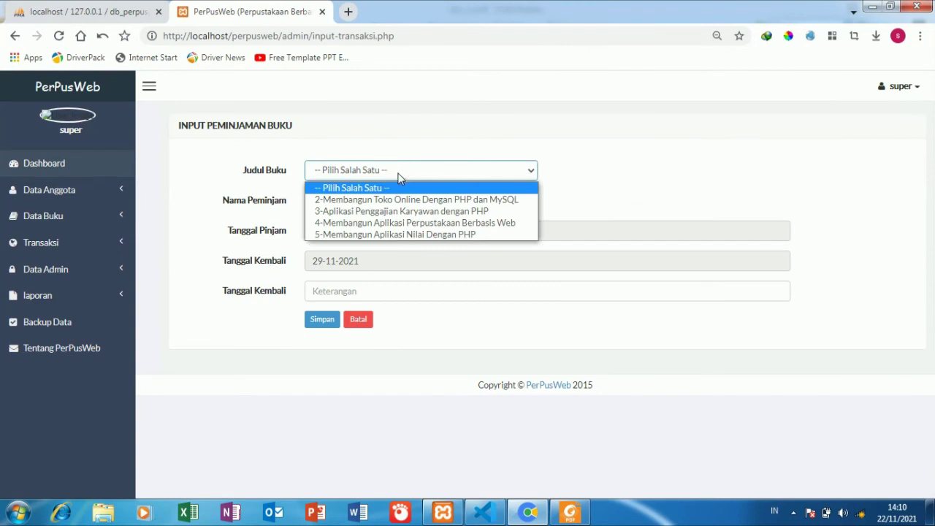
left_click(402, 210)
left_click(402, 197)
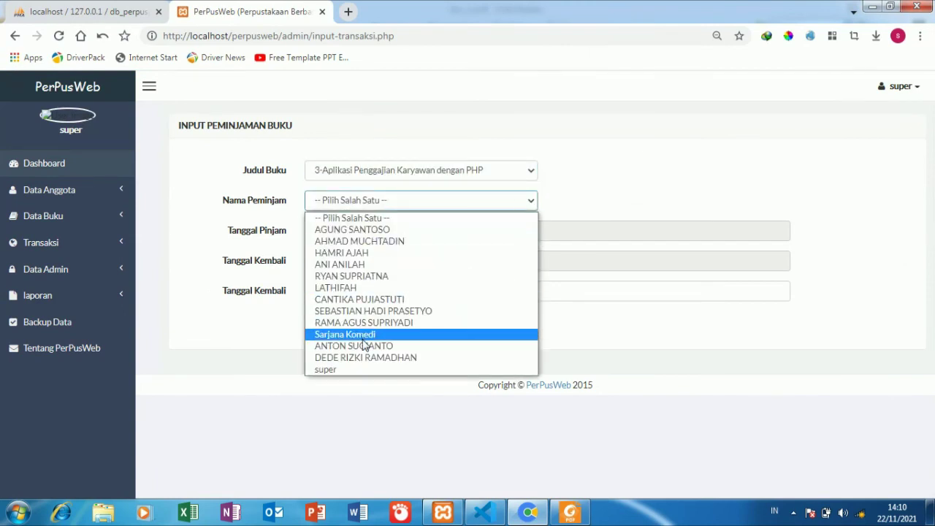
left_click(340, 370)
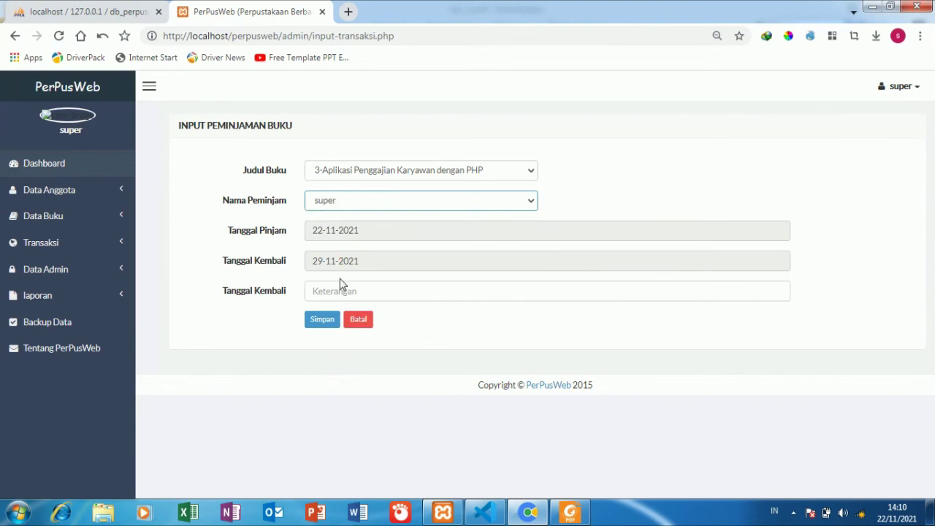
- Enter "good" as the Keterangan of the book loan and save the transaction
left_click(343, 290)
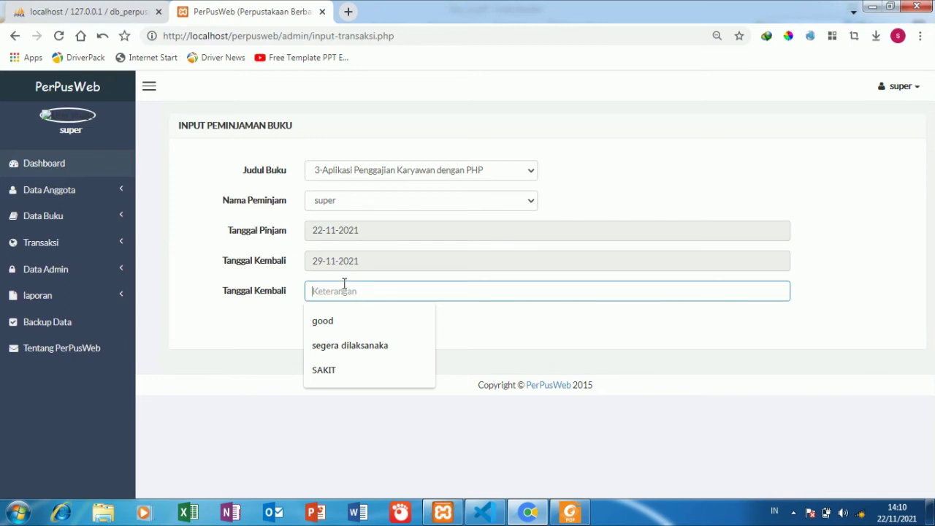
left_click(346, 319)
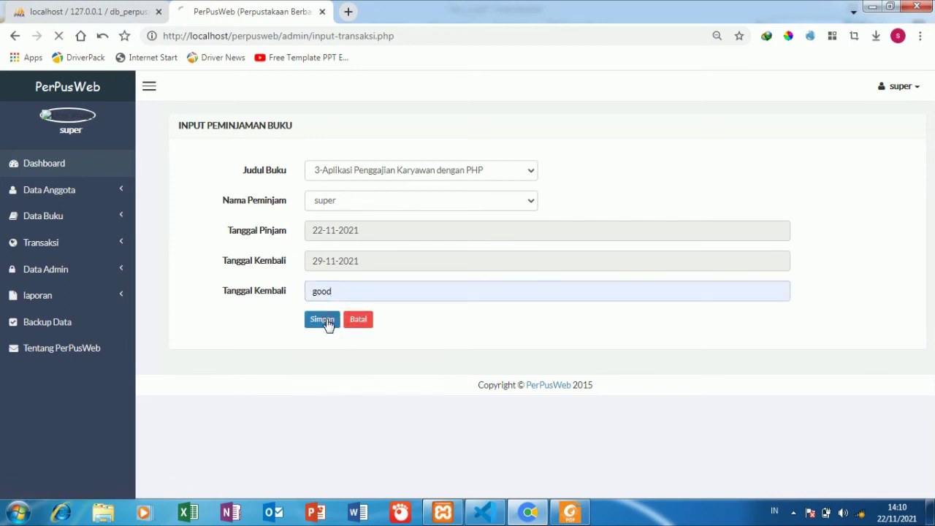
left_click(327, 318)
left_click(588, 270)
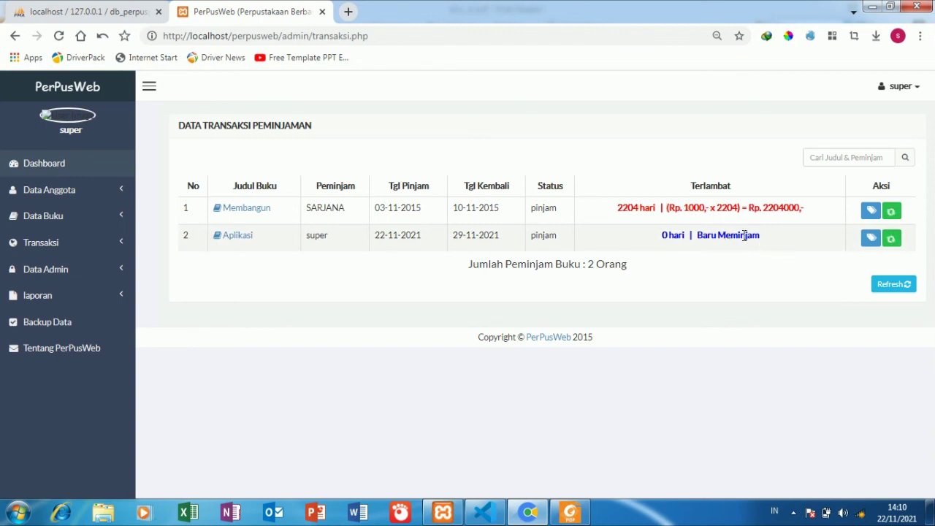
- Check the Terlambat entry of the new loan, and open Transaksi Pengembalian to check the status of the returned books
left_click_drag(681, 244, 784, 248)
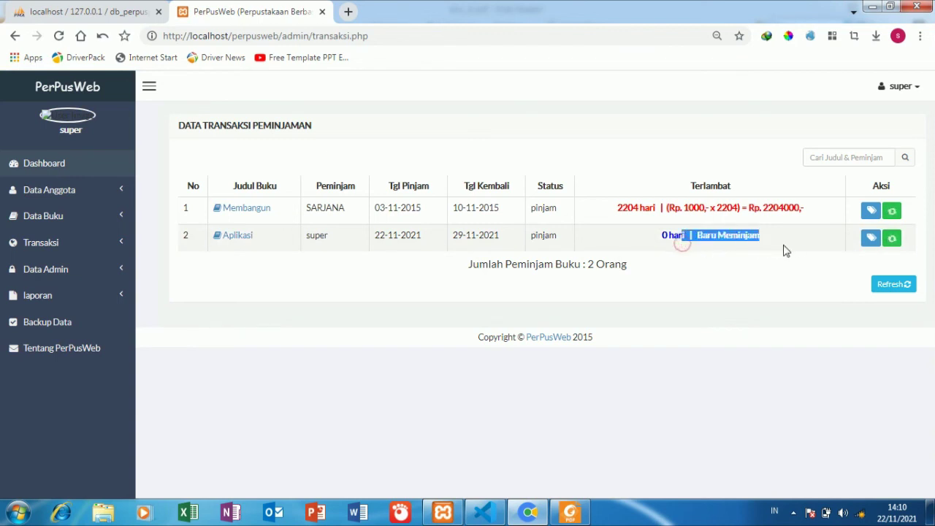
left_click(95, 243)
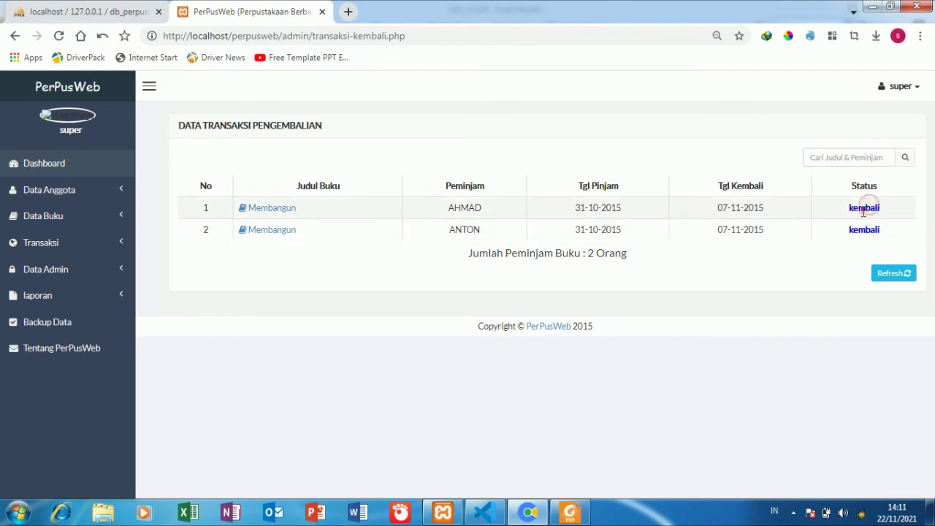
left_click_drag(845, 213, 897, 214)
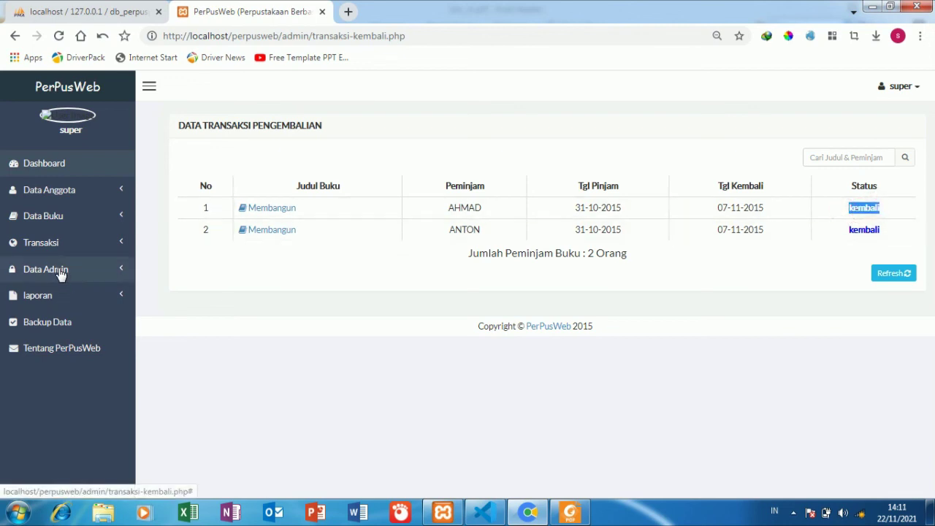
- Go back to Transaksi Peminjaman and mark the Aplikasi loan of borrower super as returned
left_click(70, 249)
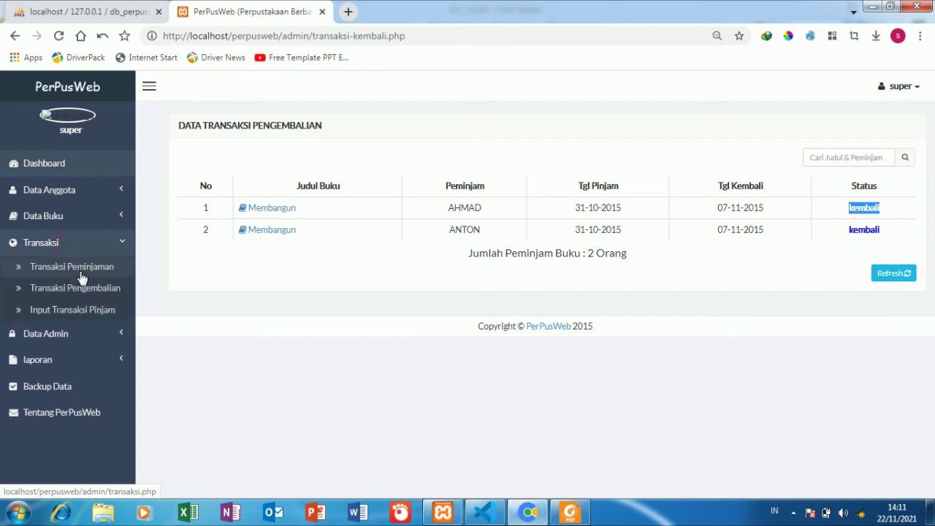
left_click(82, 278)
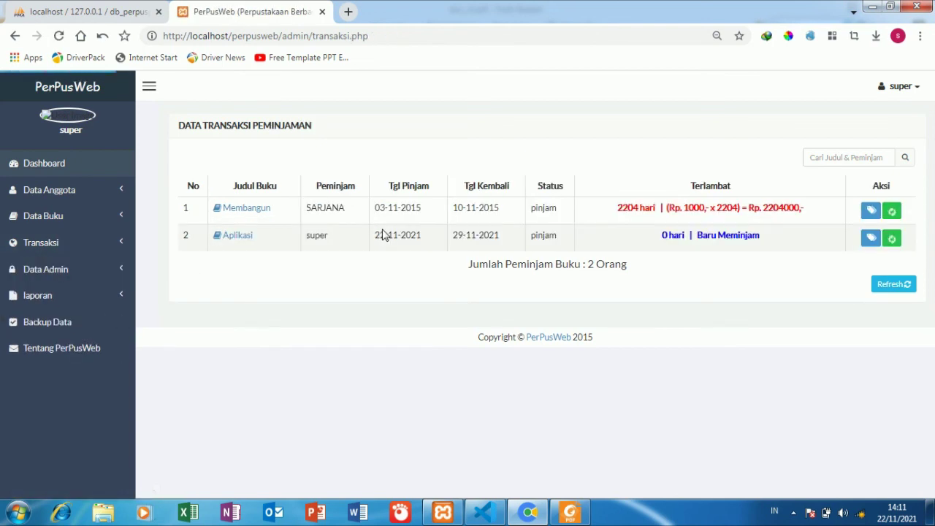
left_click(869, 241)
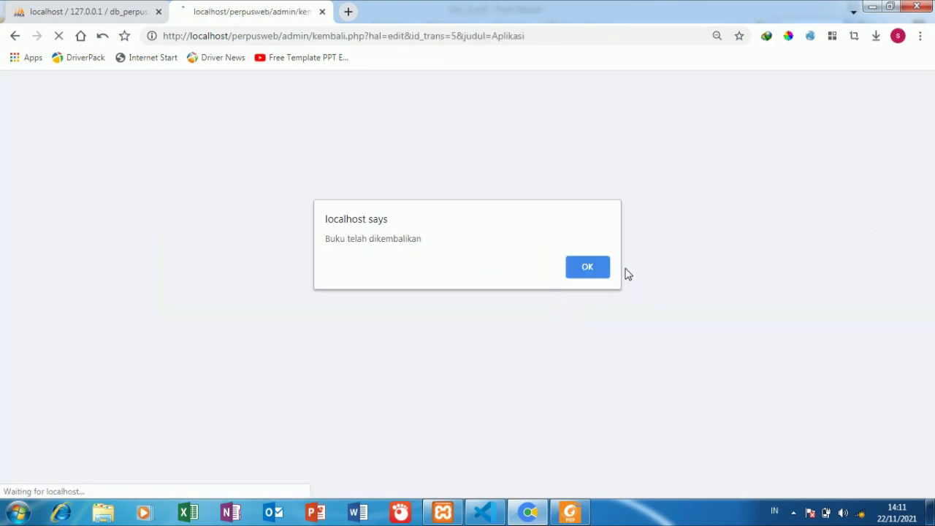
left_click(587, 267)
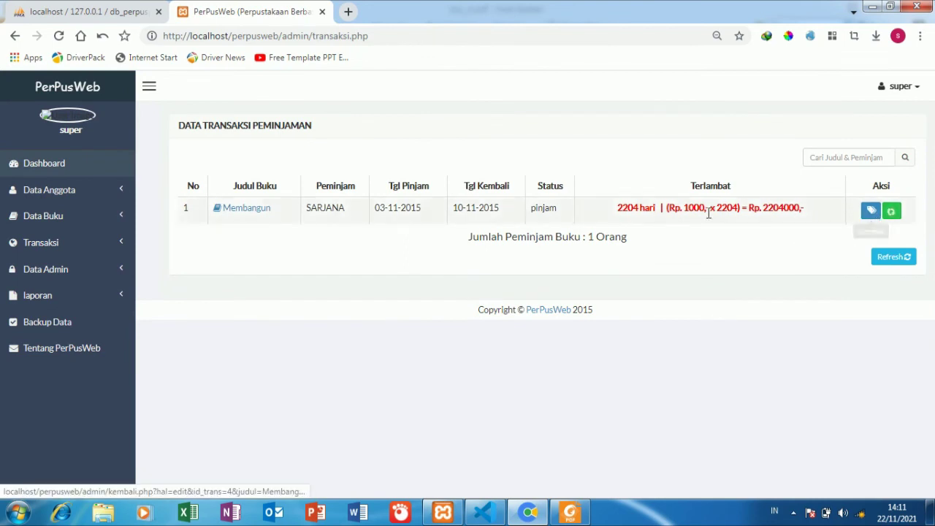
- Examine the late fine of the remaining loan, and check the entry for borrower super in Transaksi Pengembalian
left_click_drag(686, 208, 839, 212)
left_click(793, 210)
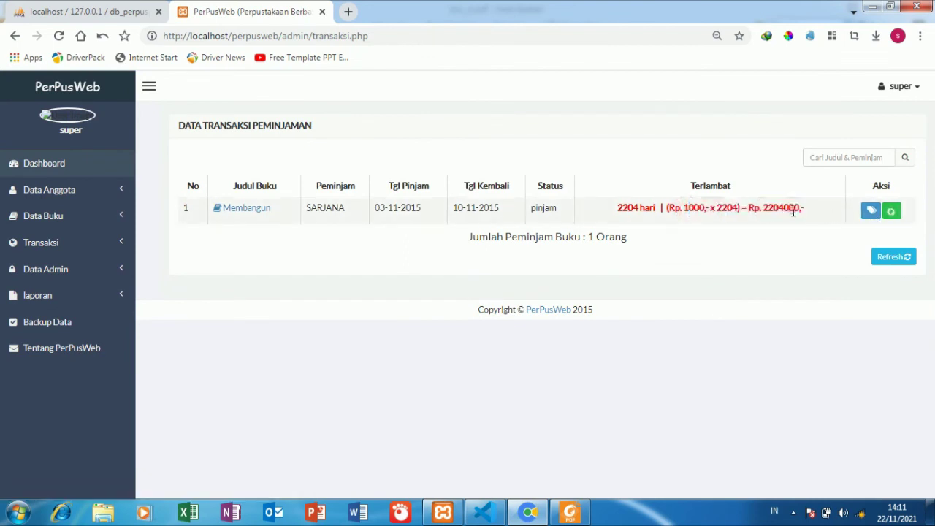
left_click(68, 250)
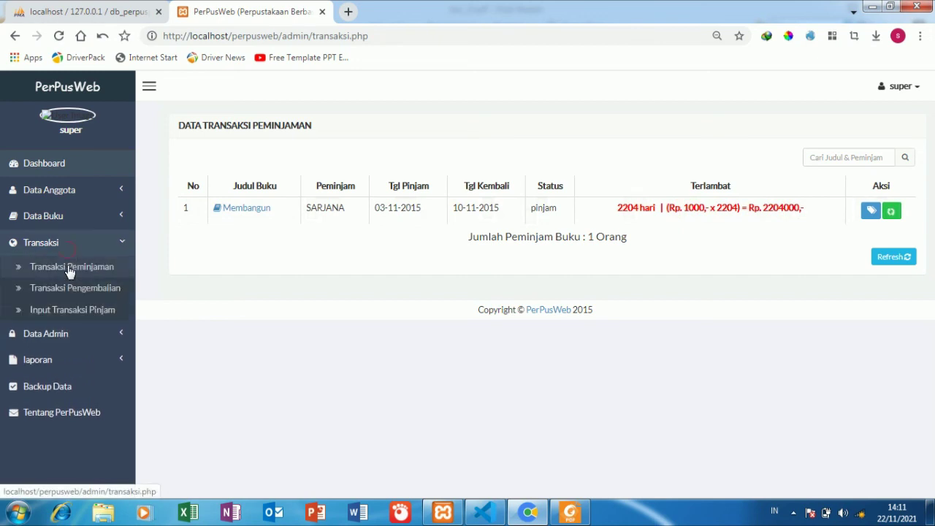
left_click(73, 290)
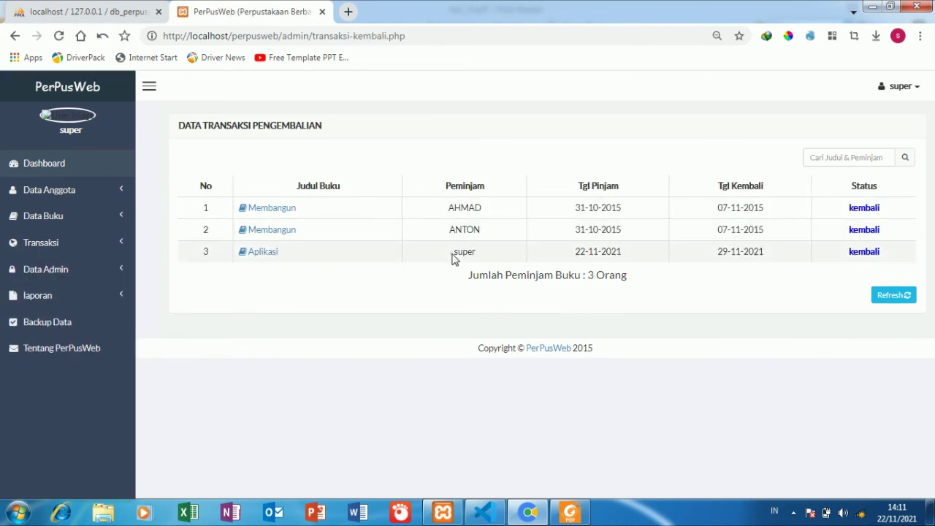
left_click_drag(450, 256, 818, 255)
left_click(792, 253)
- View the details of the returned Aplikasi book and go back to the Data Buku list
left_click(266, 252)
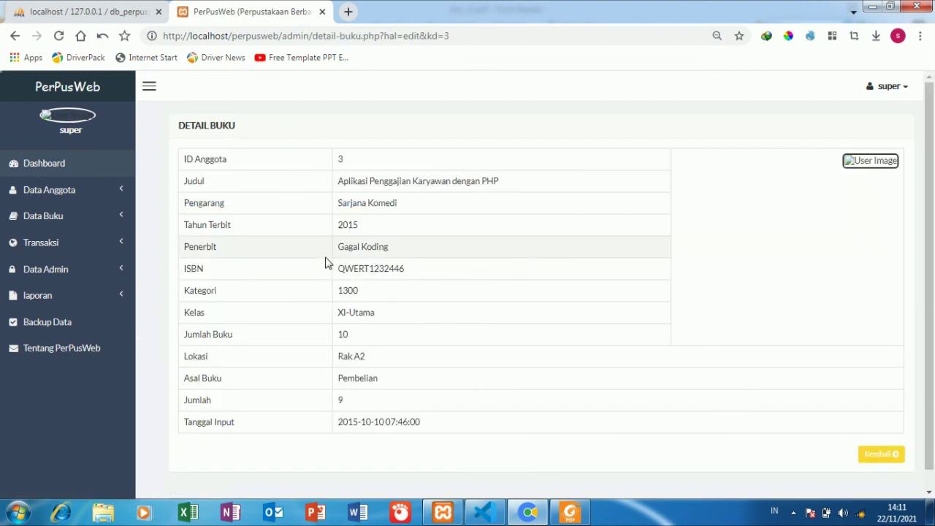
scroll(437, 275, "down", 1)
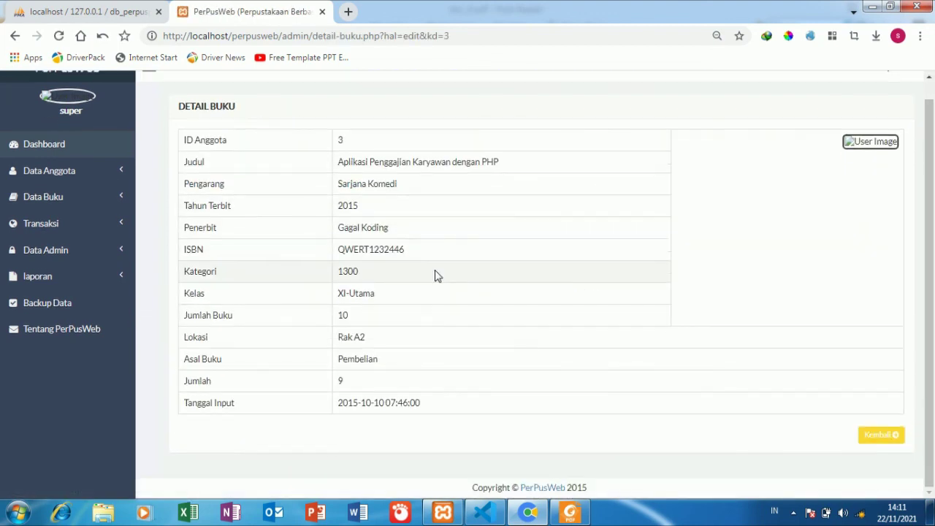
left_click(881, 434)
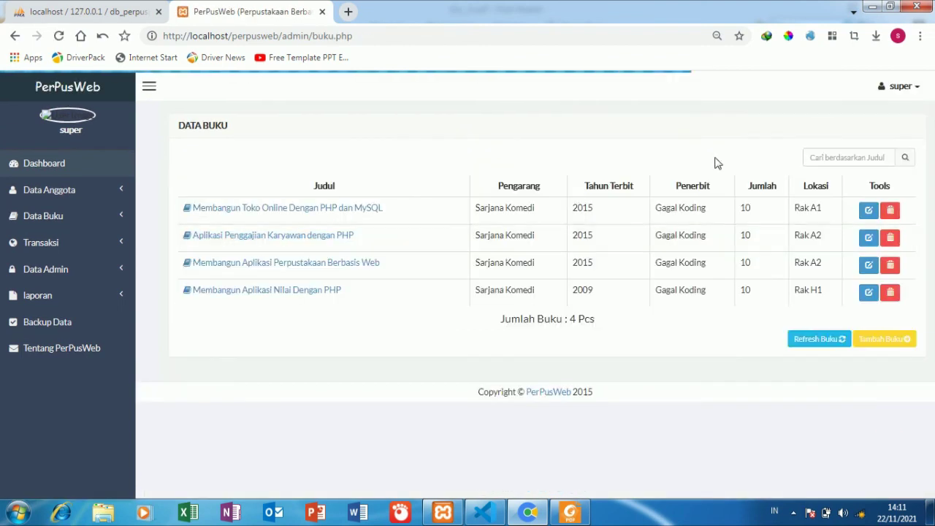
- Log out of the super account and dismiss the logout message
left_click(908, 99)
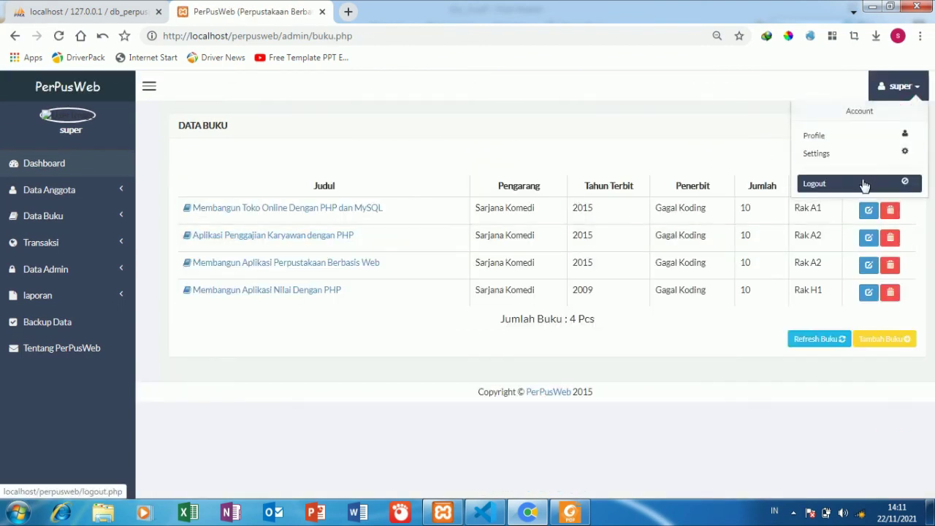
left_click(809, 184)
left_click(587, 264)
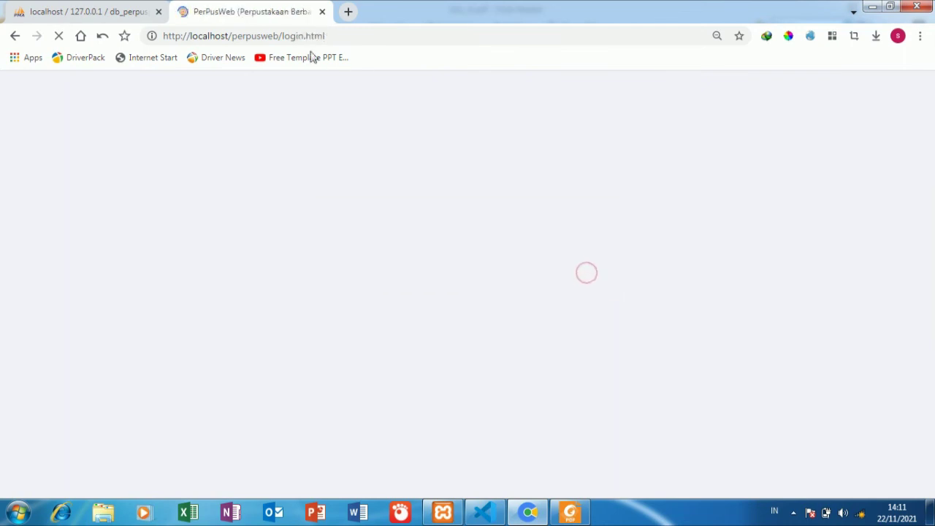
- Open the public home page at localhost/perpusweb/ and look through today's and the accumulated visitor data
left_click_drag(283, 36, 420, 39)
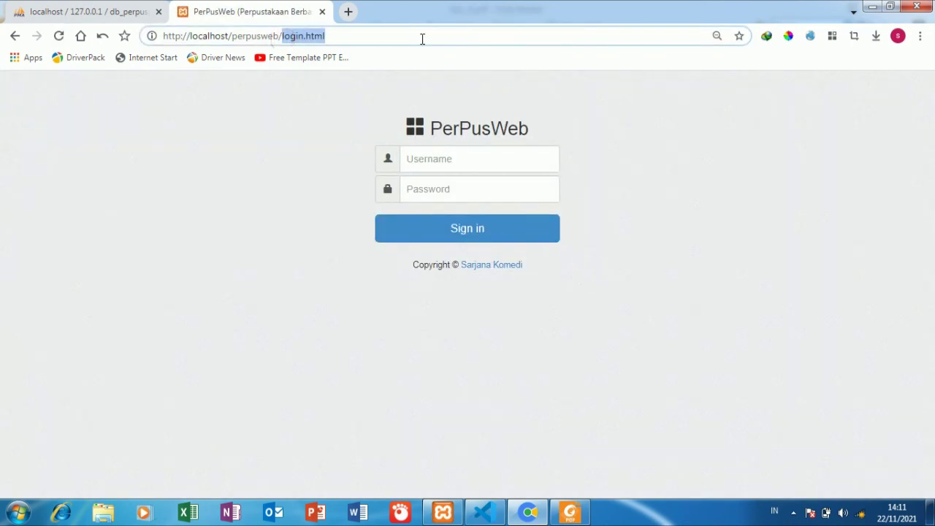
key("BackSpace")
key("Return")
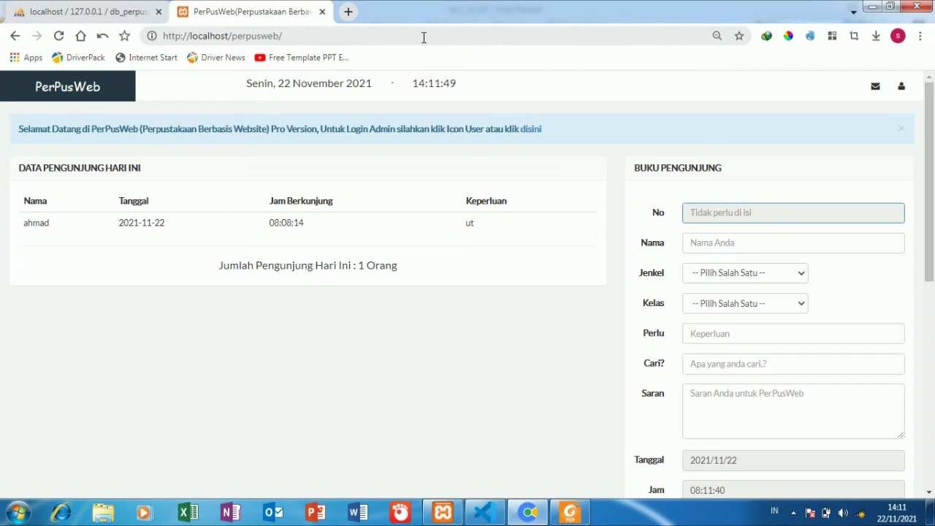
scroll(503, 163, "down", 5)
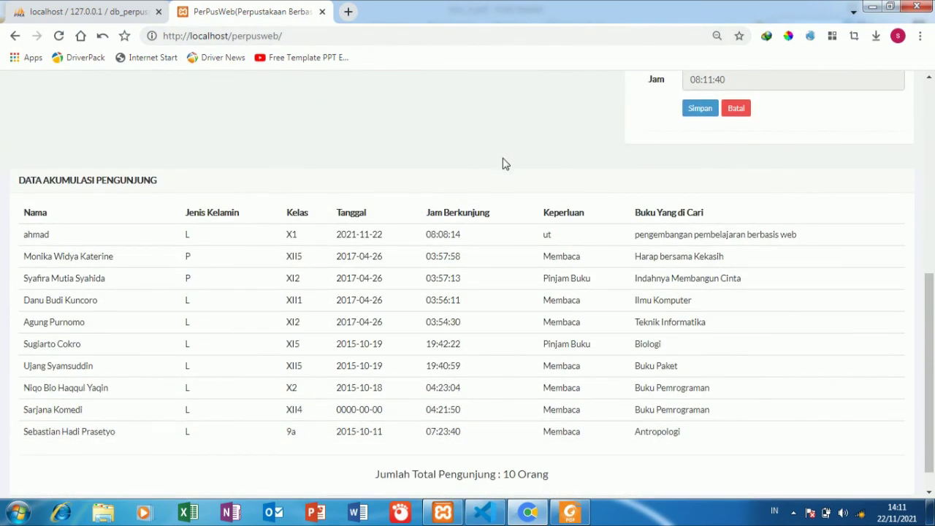
scroll(503, 162, "up", 5)
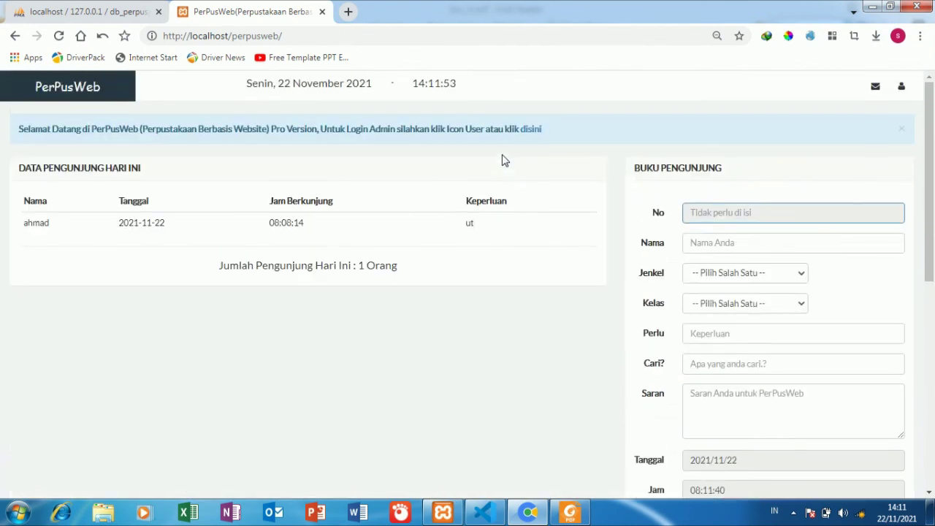